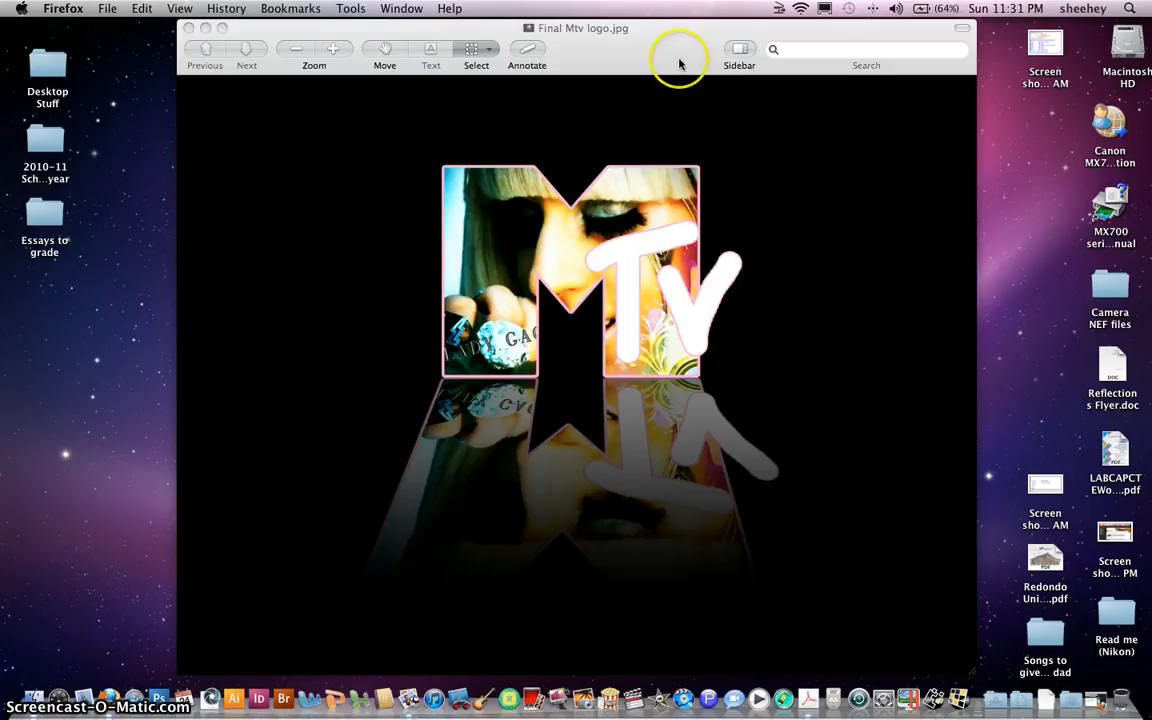
Close the Final Mtv logo.jpg image in Preview
left_click(678, 60)
key("super+q")
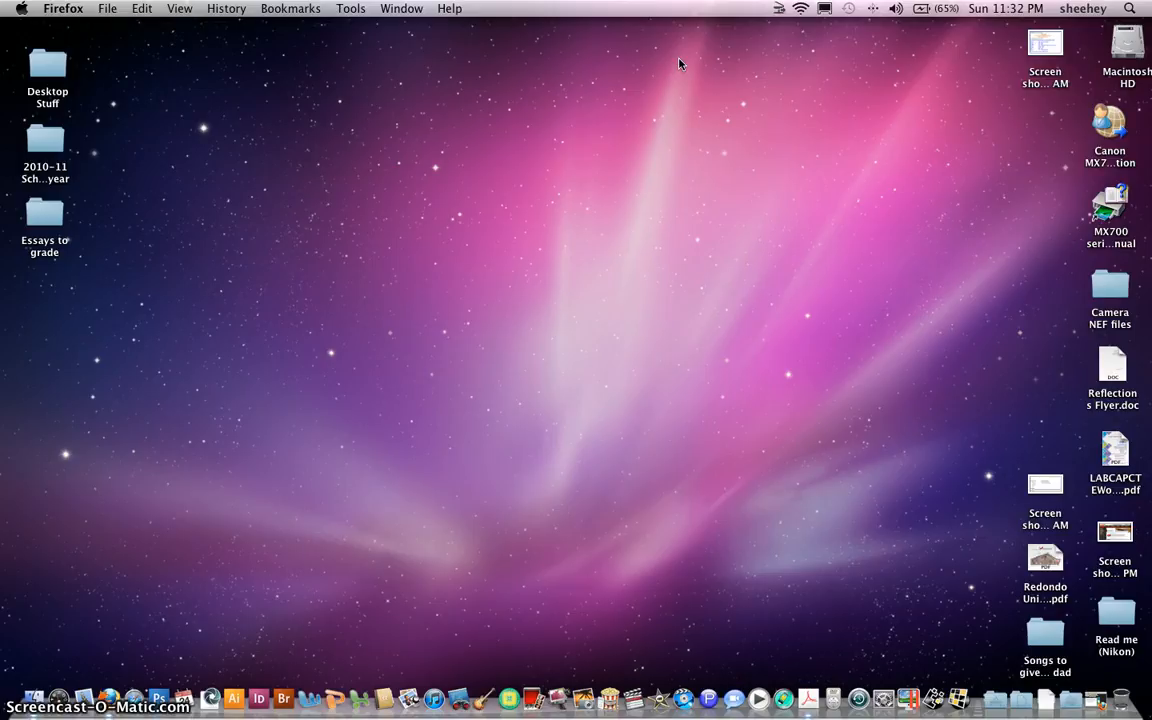
Launch Photoshop CS3 with its saved settings file deleted to restore defaults
left_click(157, 700, "alt+shift+super")
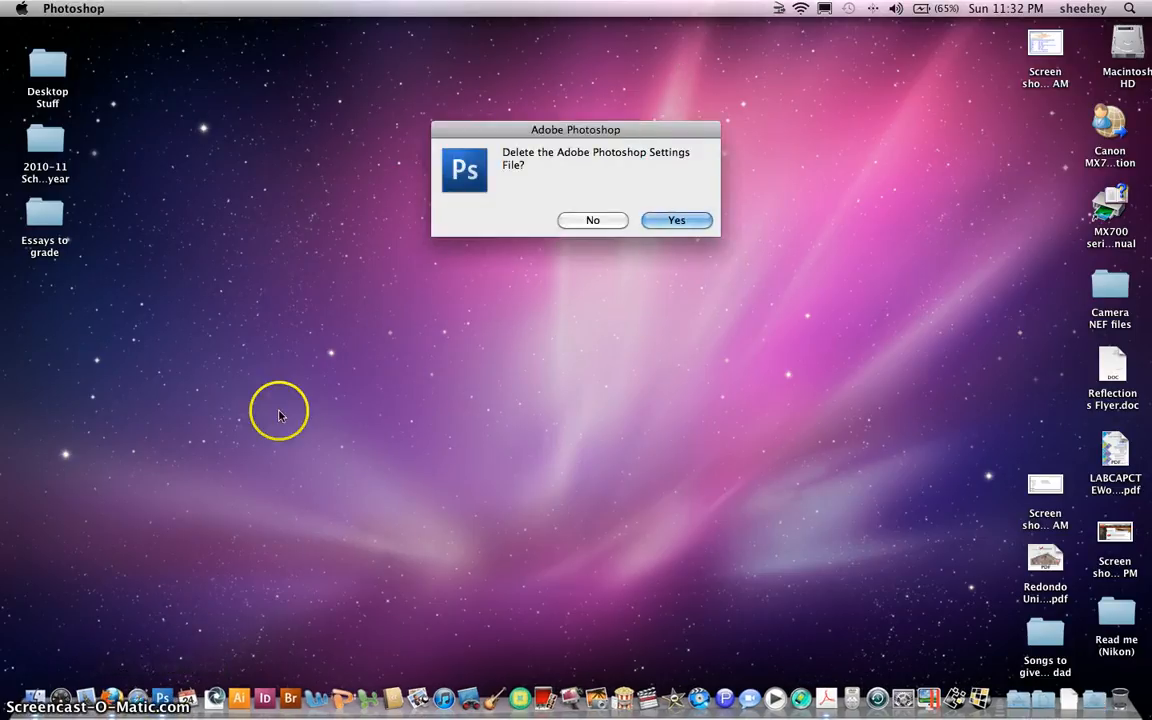
left_click(676, 220)
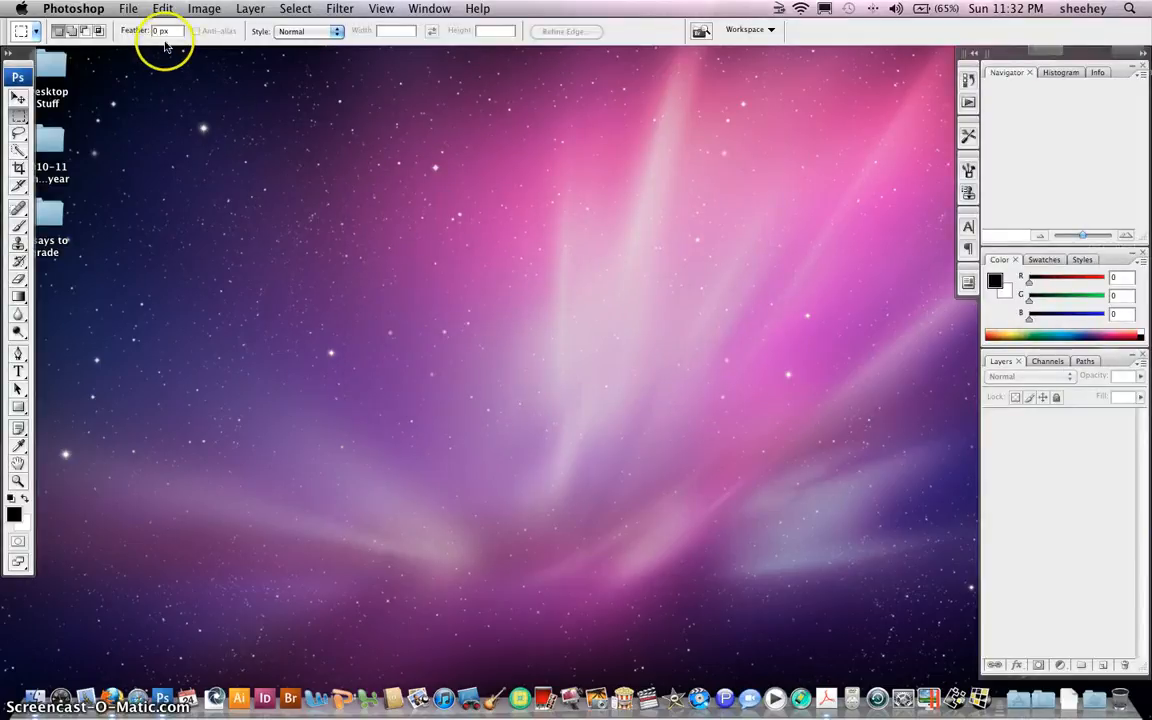
left_click(139, 7)
Create a new 8 × 6 inch, 180 pixels/inch document named 'Mtv Logo'
left_click(143, 29)
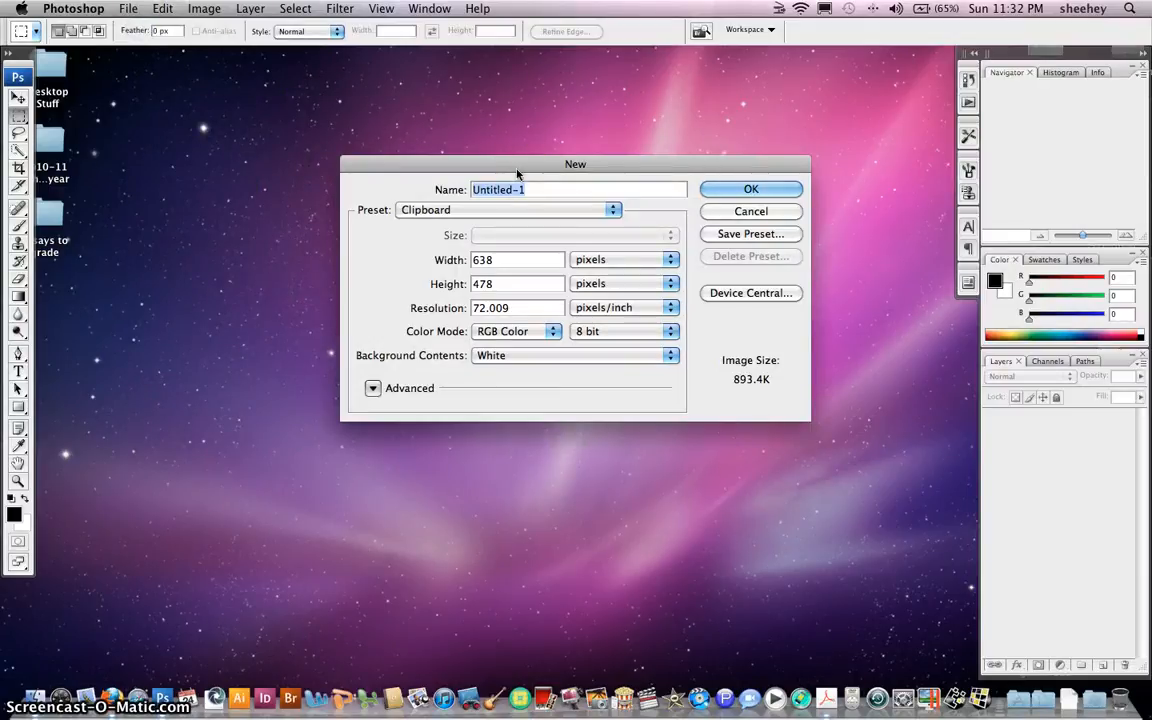
type("Mtv Logo")
left_click(534, 226)
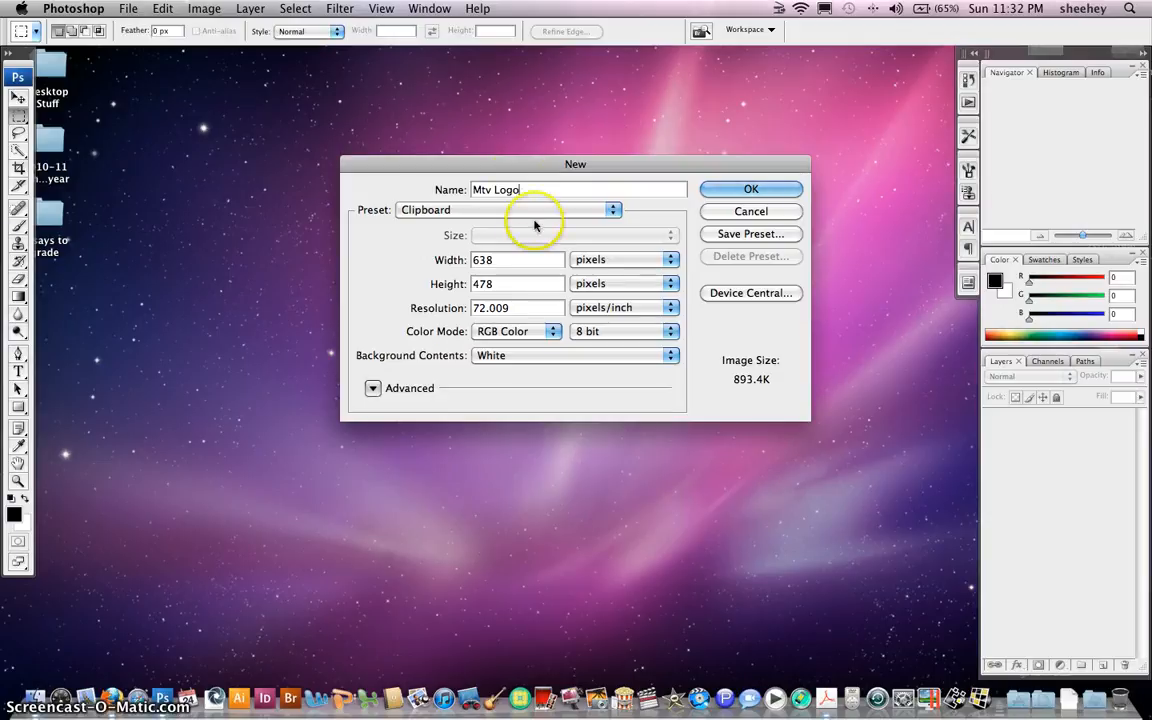
left_click(671, 260)
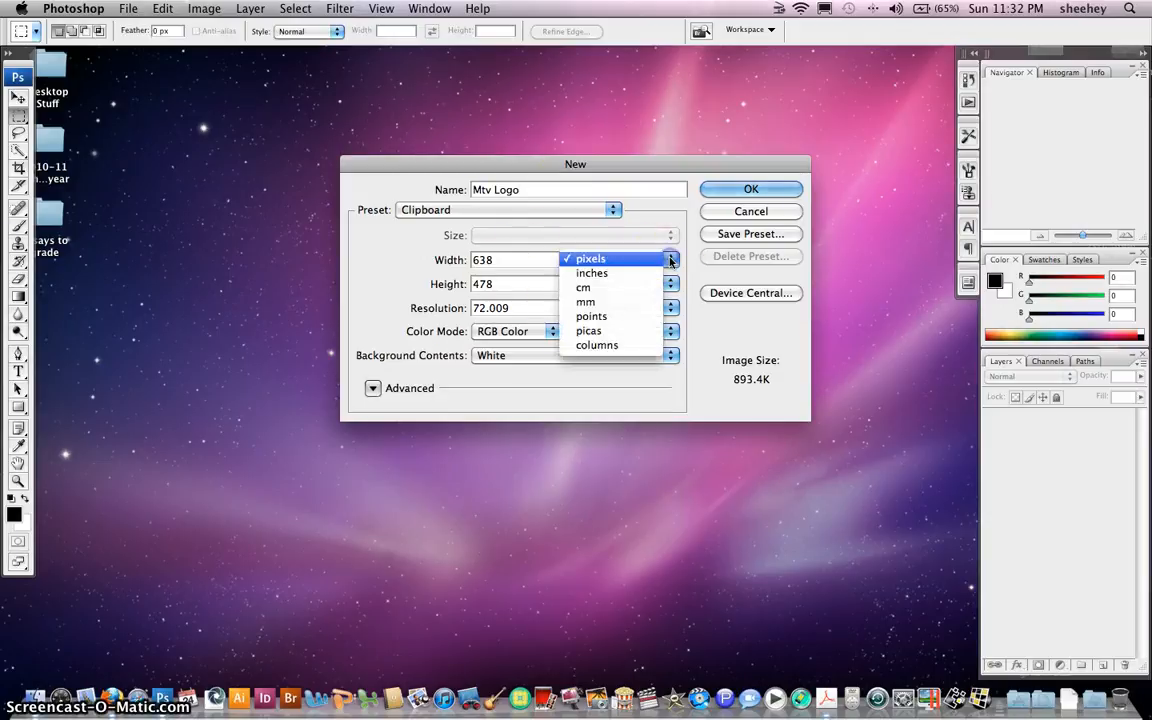
left_click(600, 273)
left_click(520, 262)
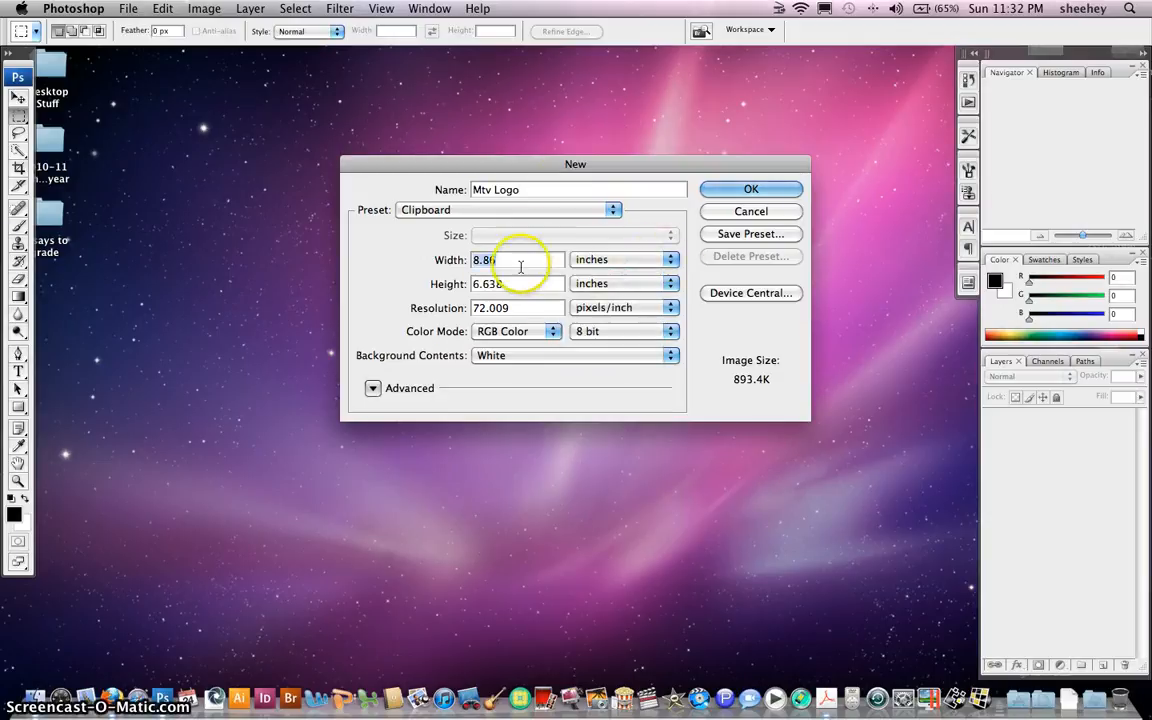
type("8")
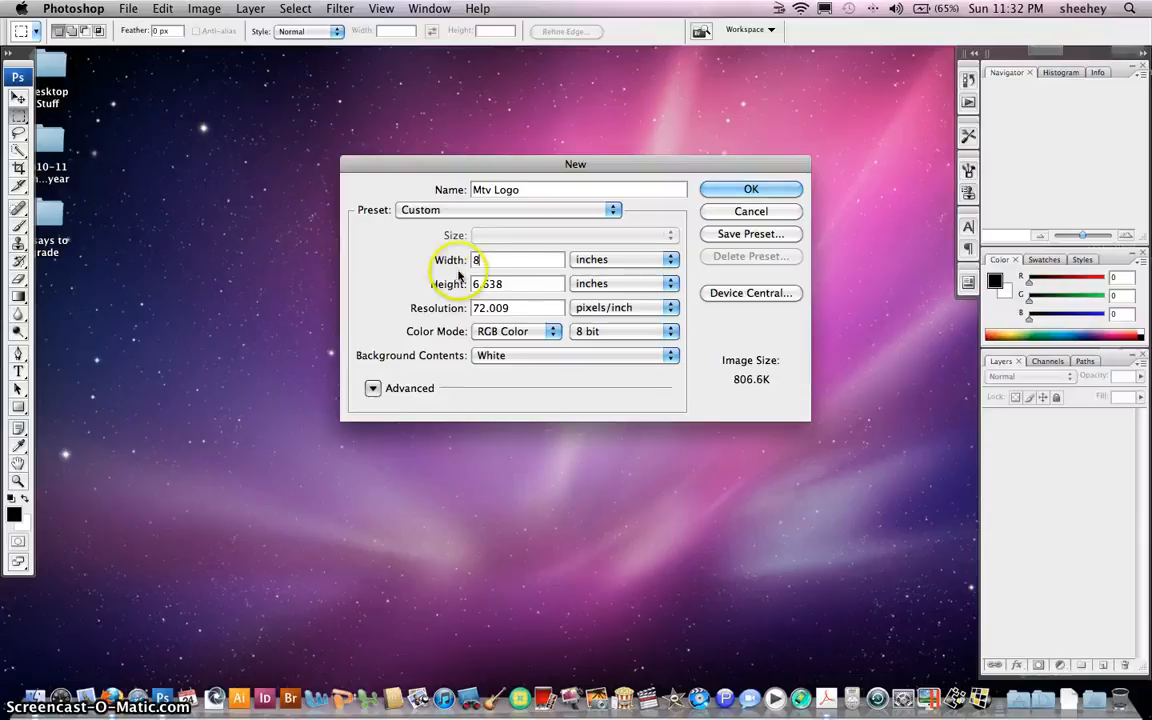
left_click_drag(514, 286, 394, 303)
type("6")
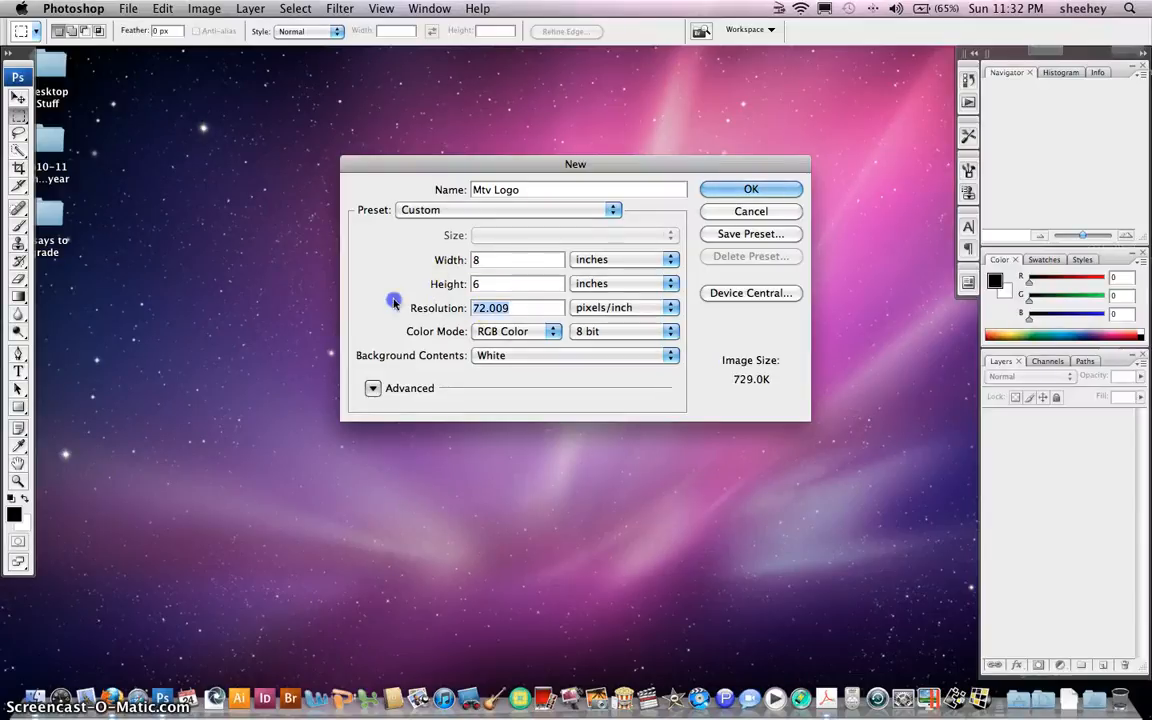
type("18")
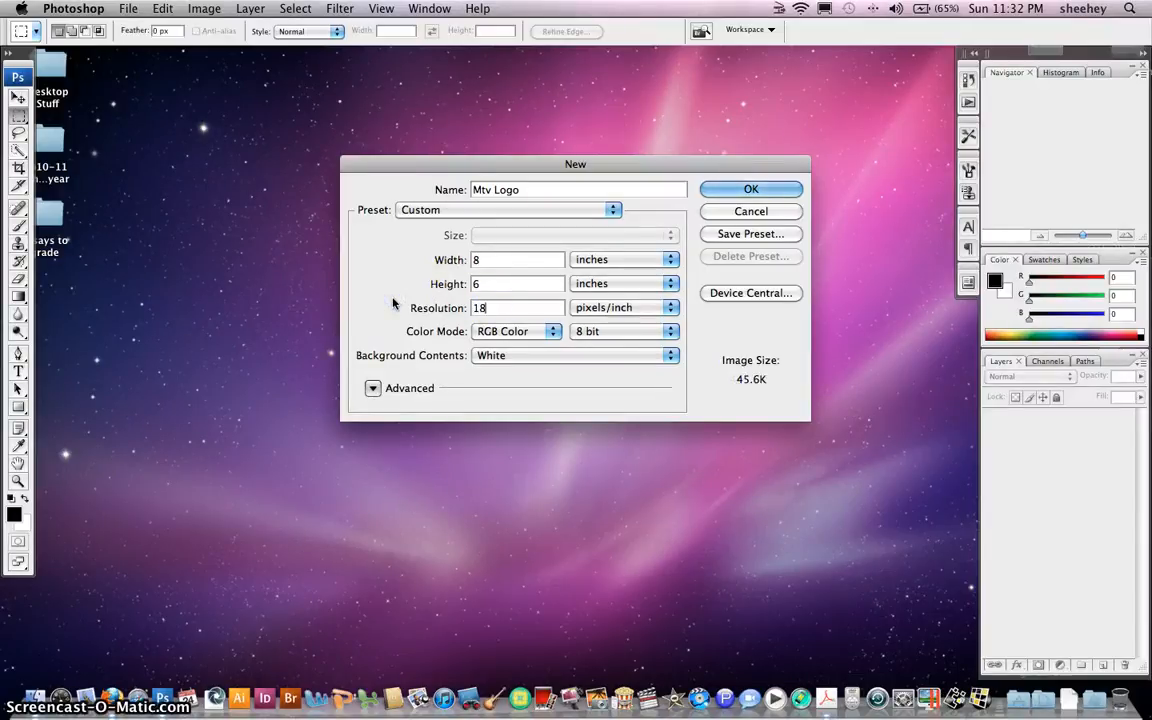
type("0")
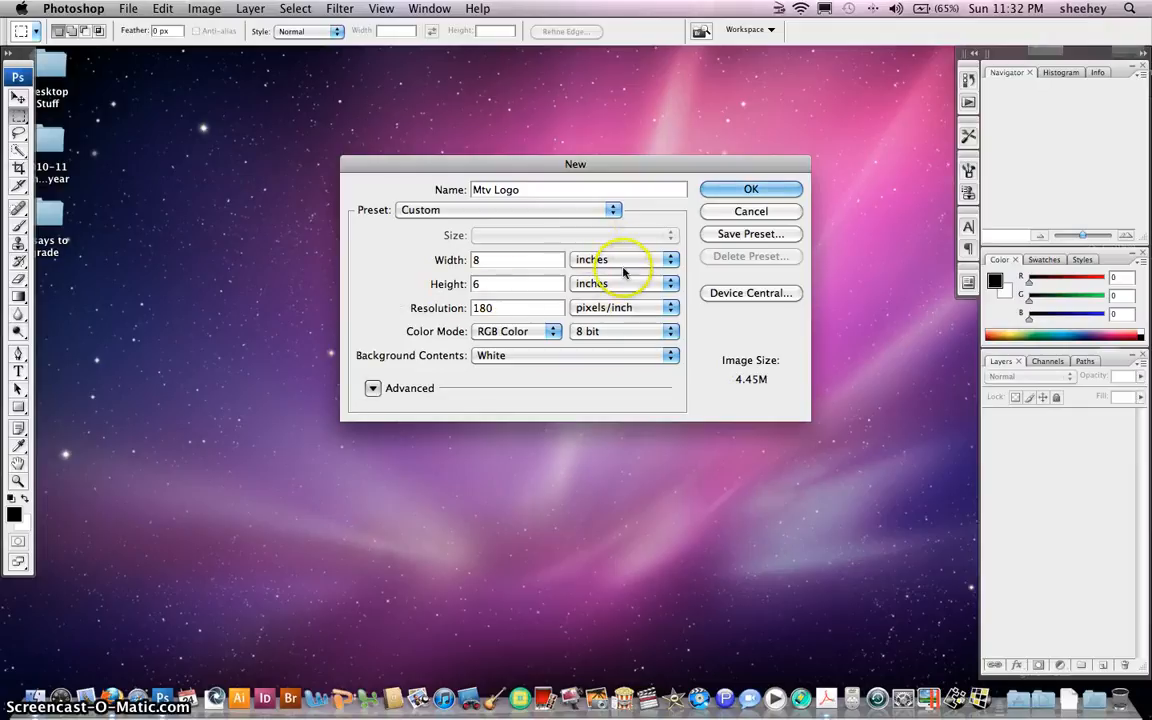
left_click(743, 190)
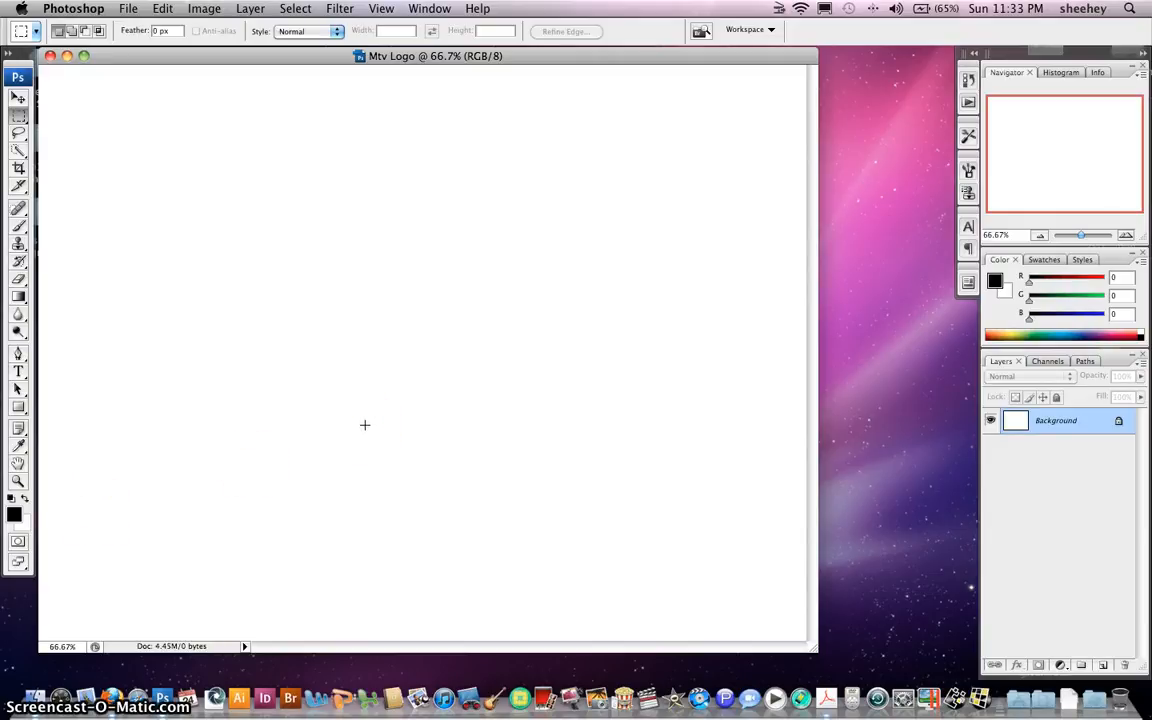
Fill the canvas with black, show rulers, and drag a horizontal guide to 3 inches
key("alt+BackSpace")
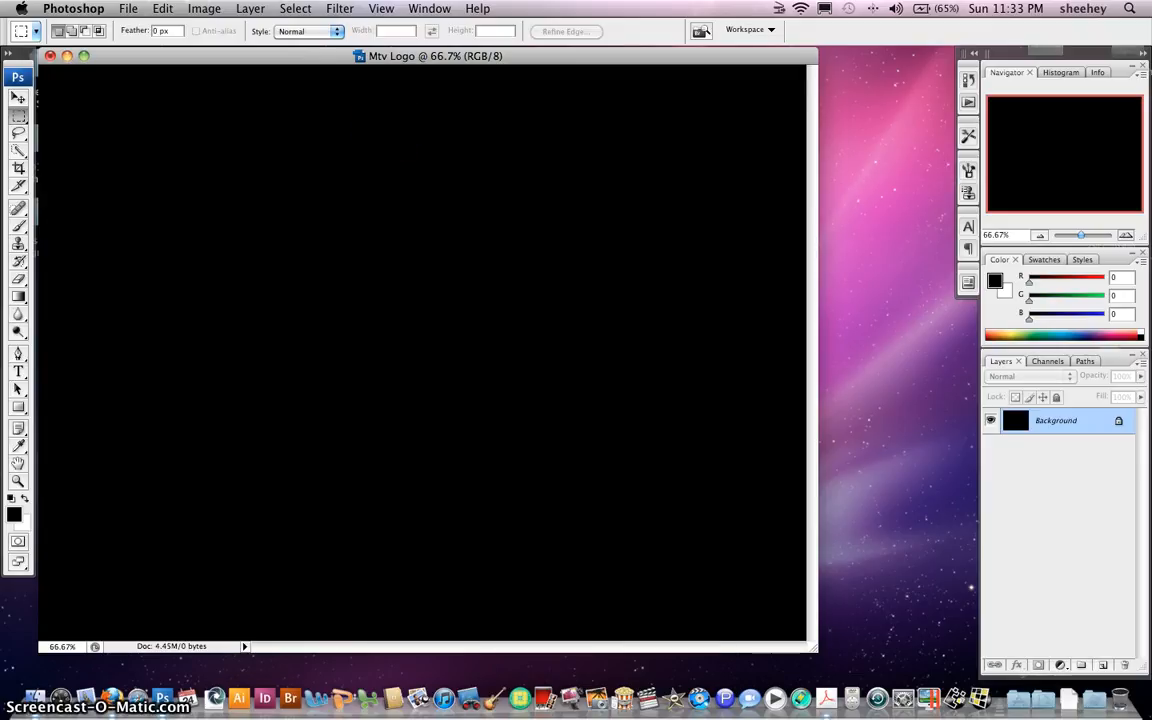
key("super+r")
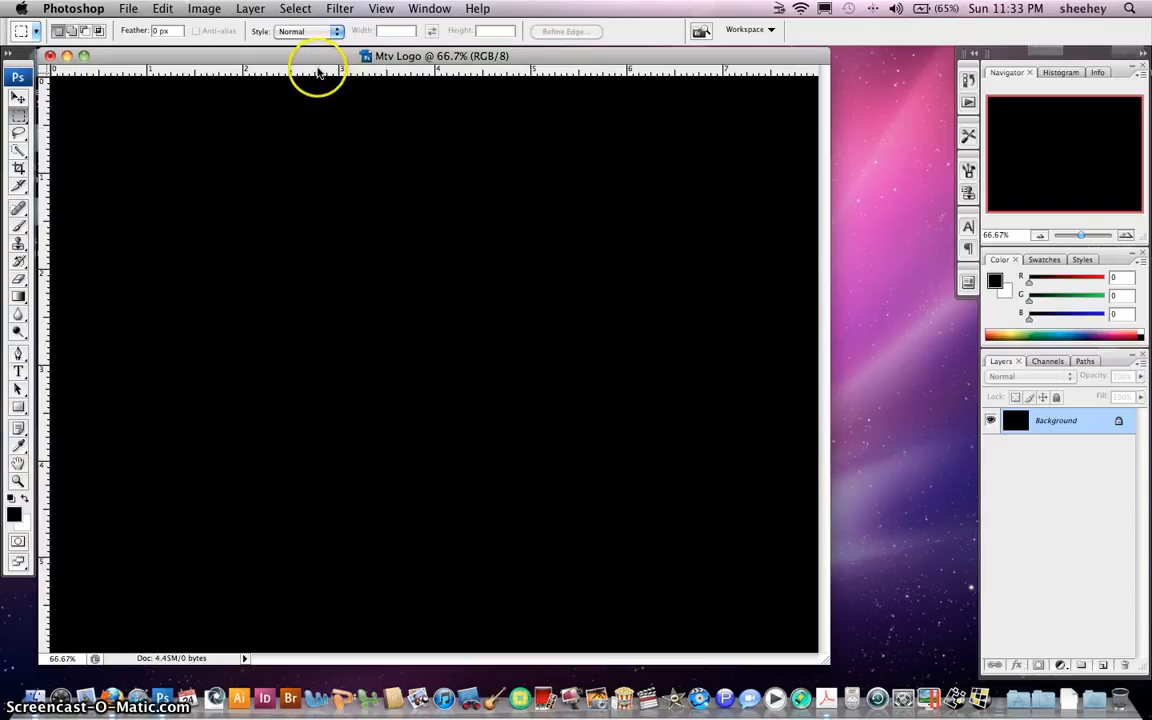
left_click_drag(318, 73, 355, 362)
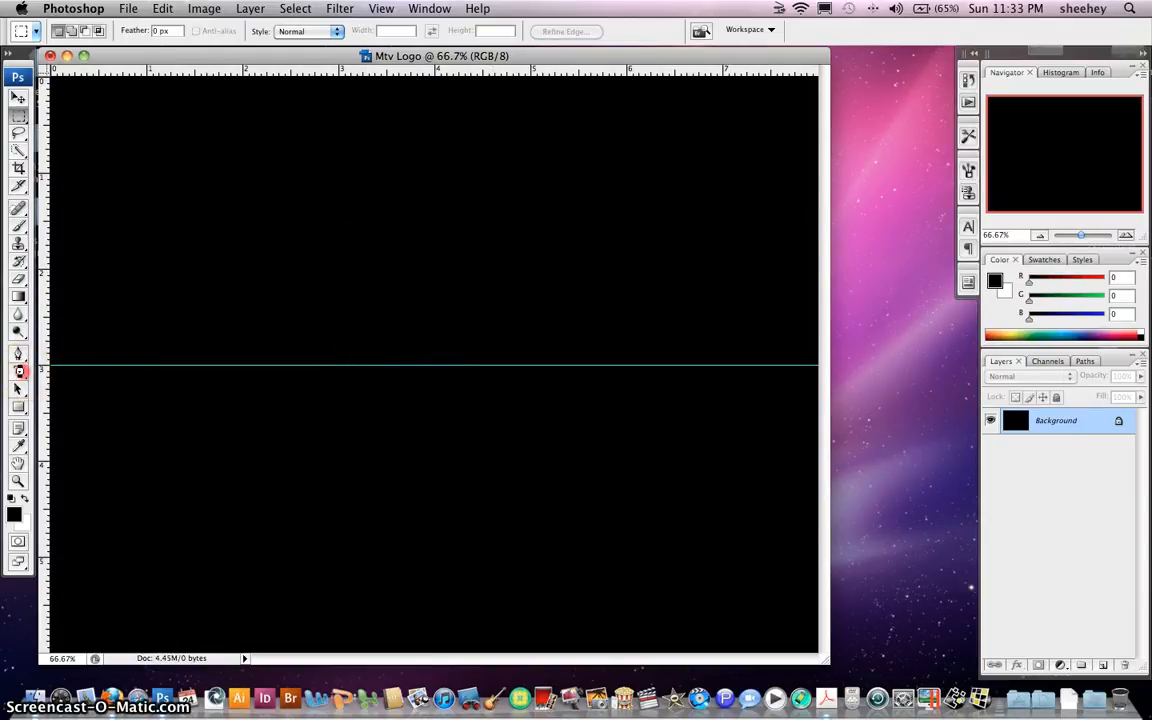
Choose the Horizontal Type Mask Tool with Gill Sans Ultra Bold at 200 pt
left_click(19, 371)
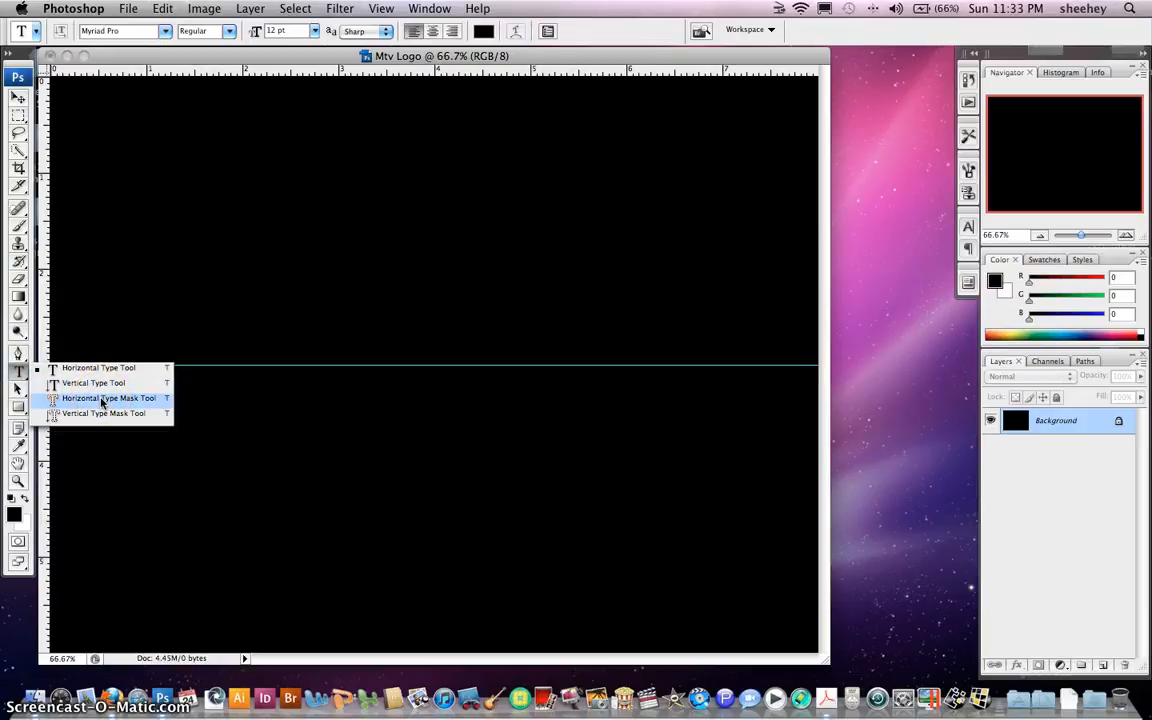
left_click(103, 400)
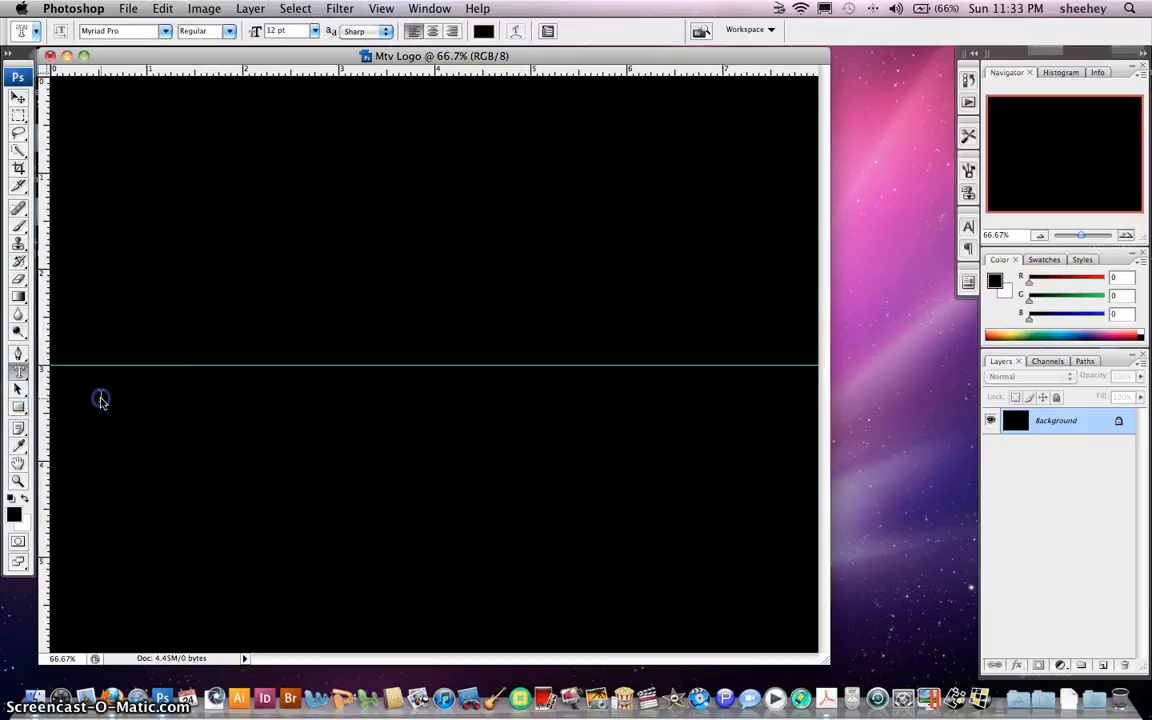
left_click(166, 31)
scroll(190, 36, "up", 10)
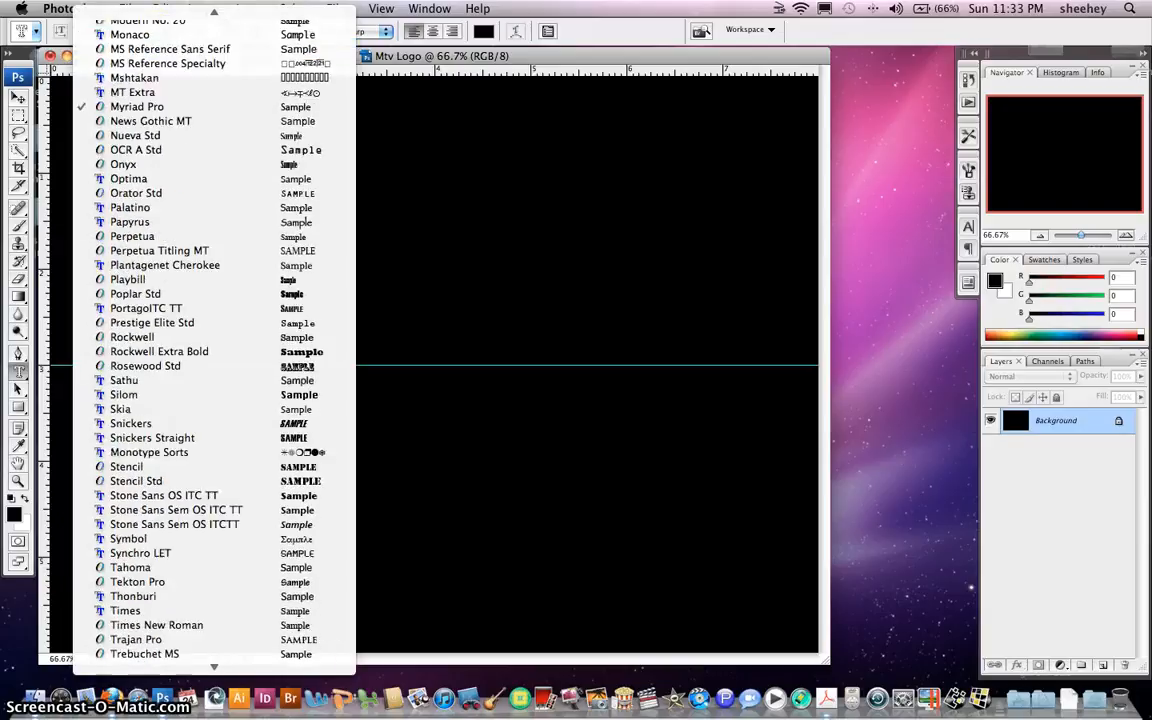
scroll(130, 200, "up", 15)
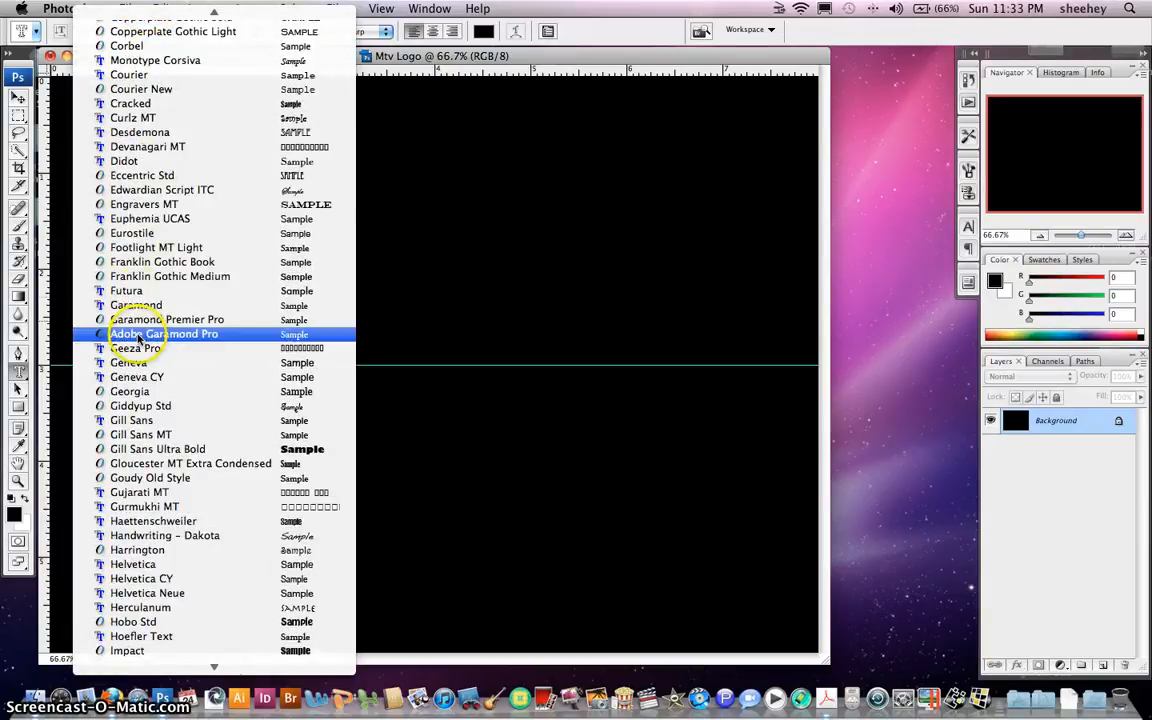
left_click(157, 449)
left_click(276, 31)
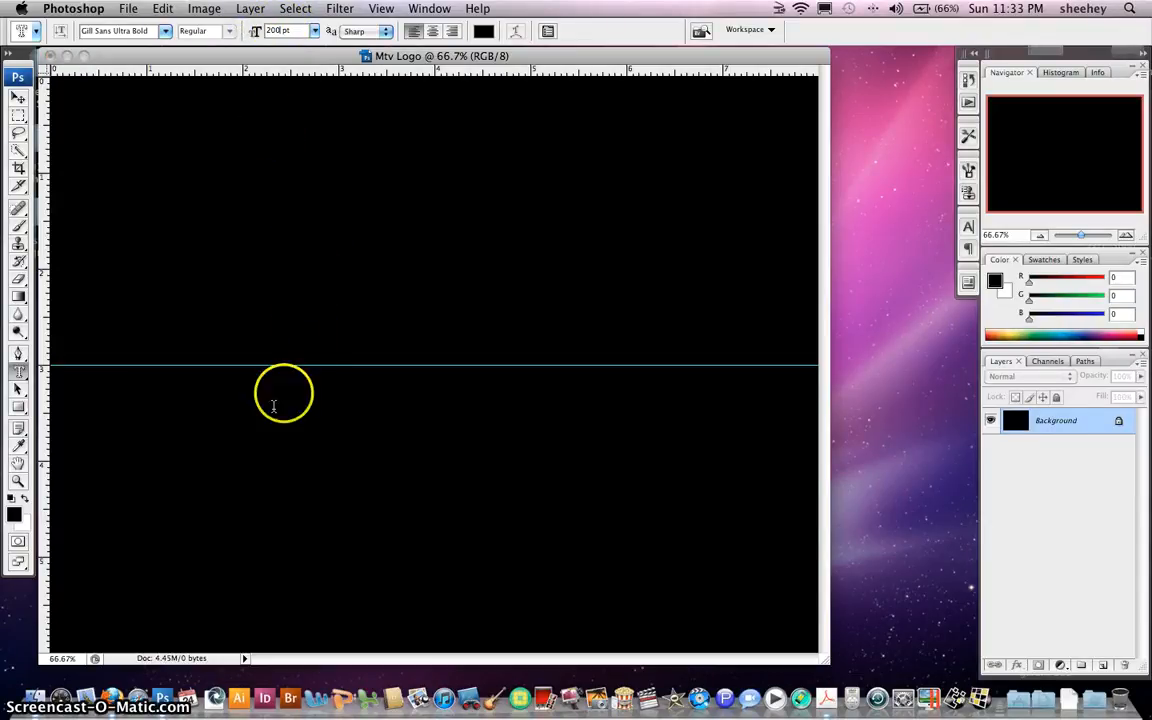
Type an M on the guide and commit it as a selection
left_click(237, 379)
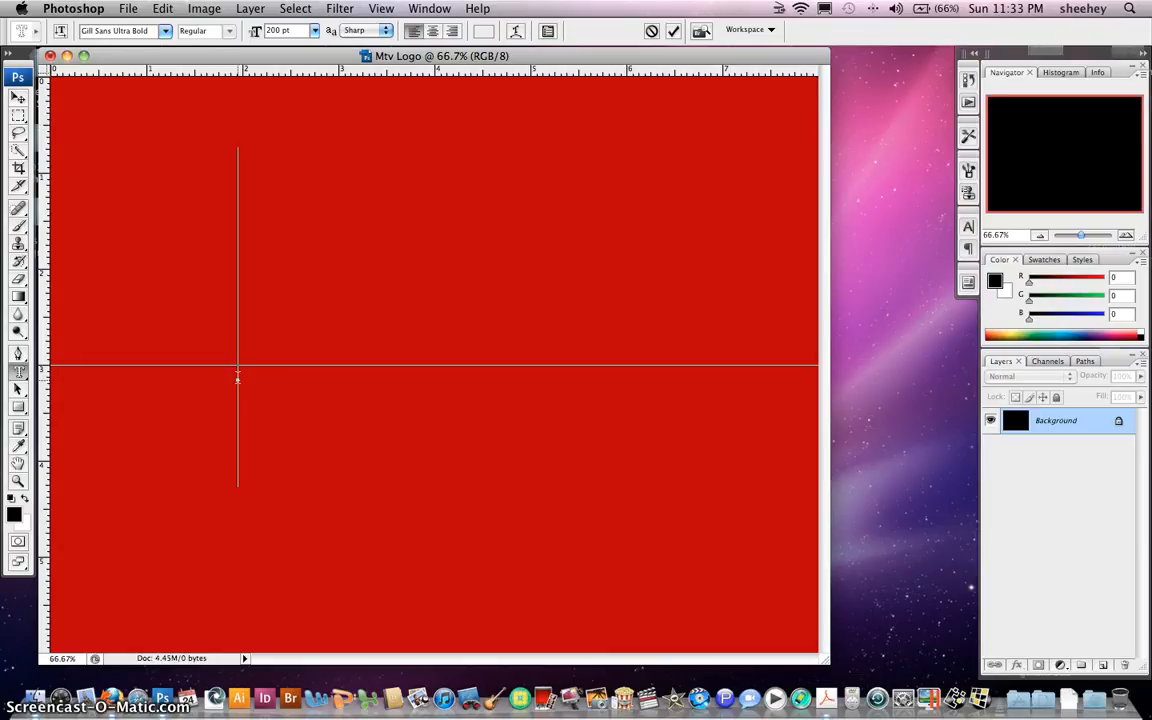
type("M")
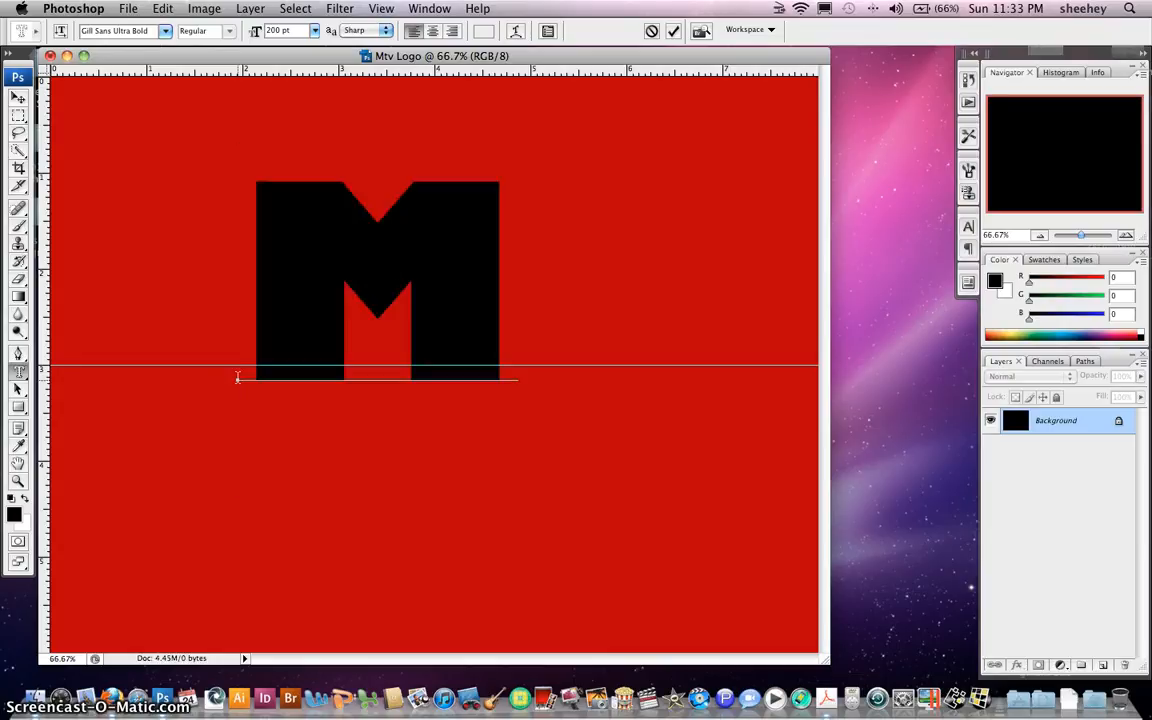
left_click(19, 117)
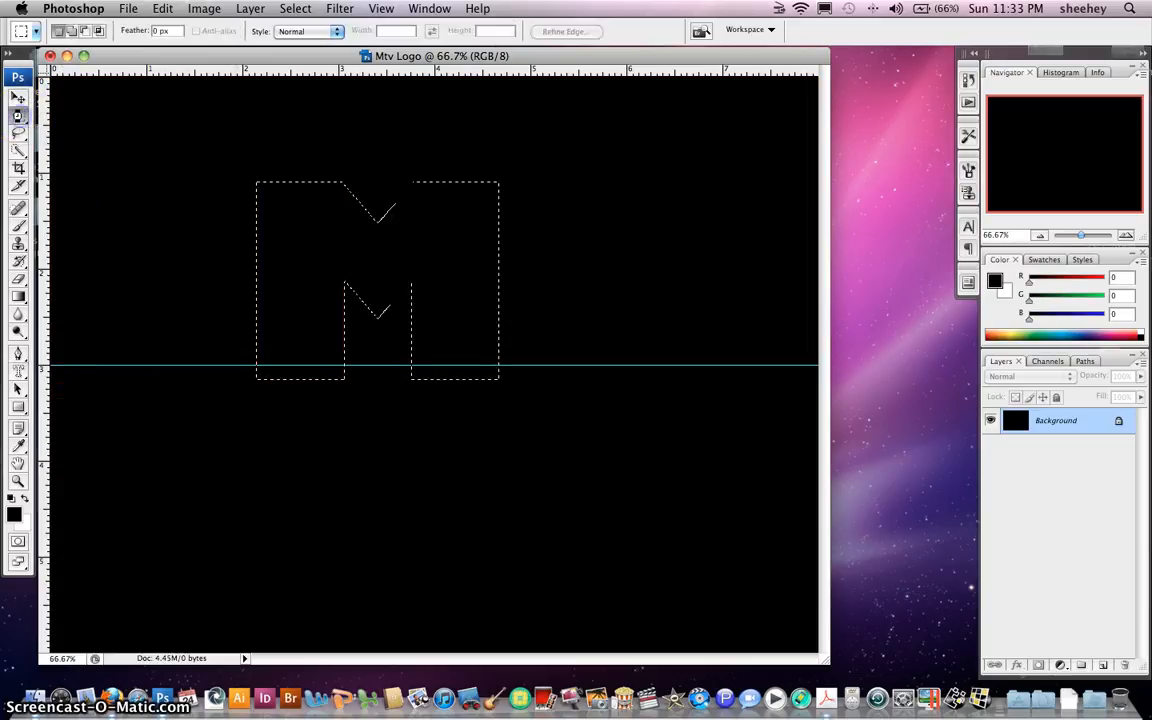
Drag the M selection right and up so its base rests on the guide
left_click_drag(322, 242, 367, 220)
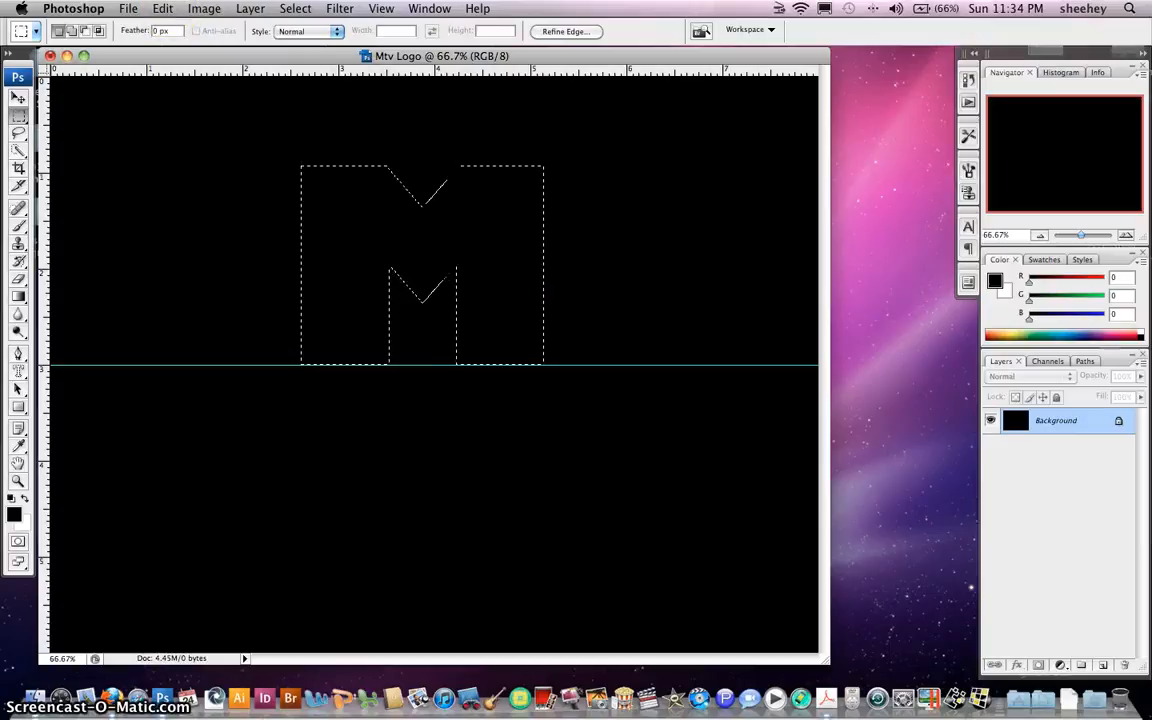
left_click(128, 9)
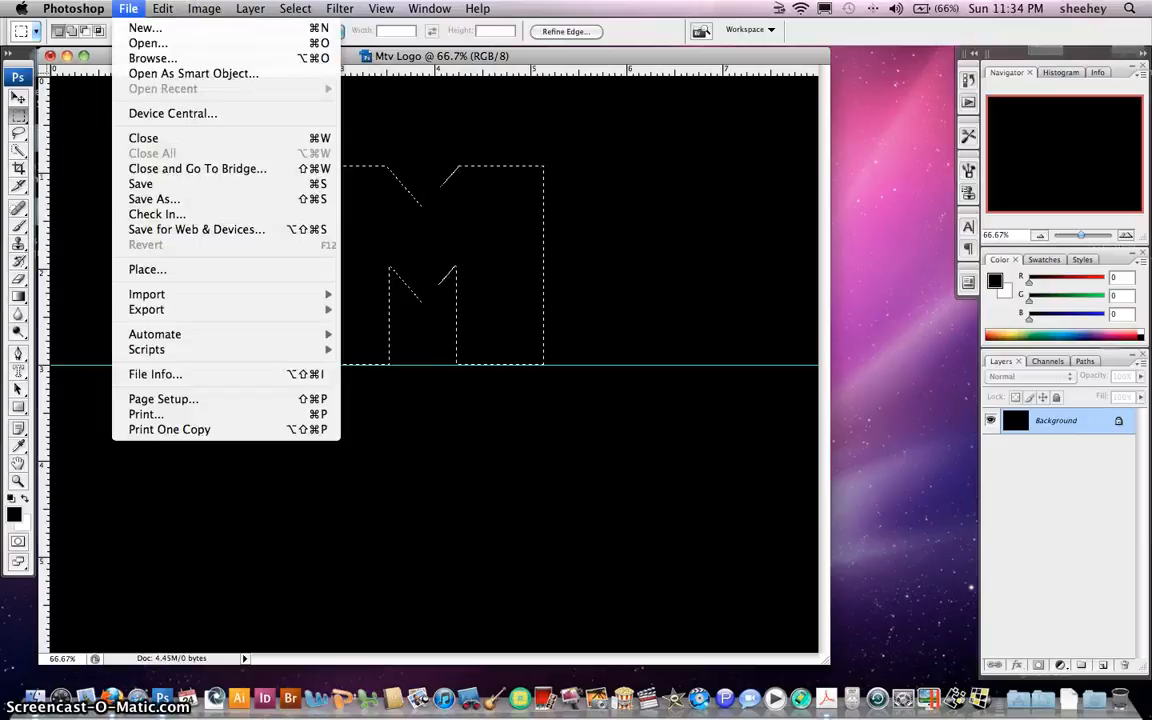
Open Gaga.png from Desktop > 2010-11 School year > Media Arts > Mtv logo and centre its window
left_click(152, 43)
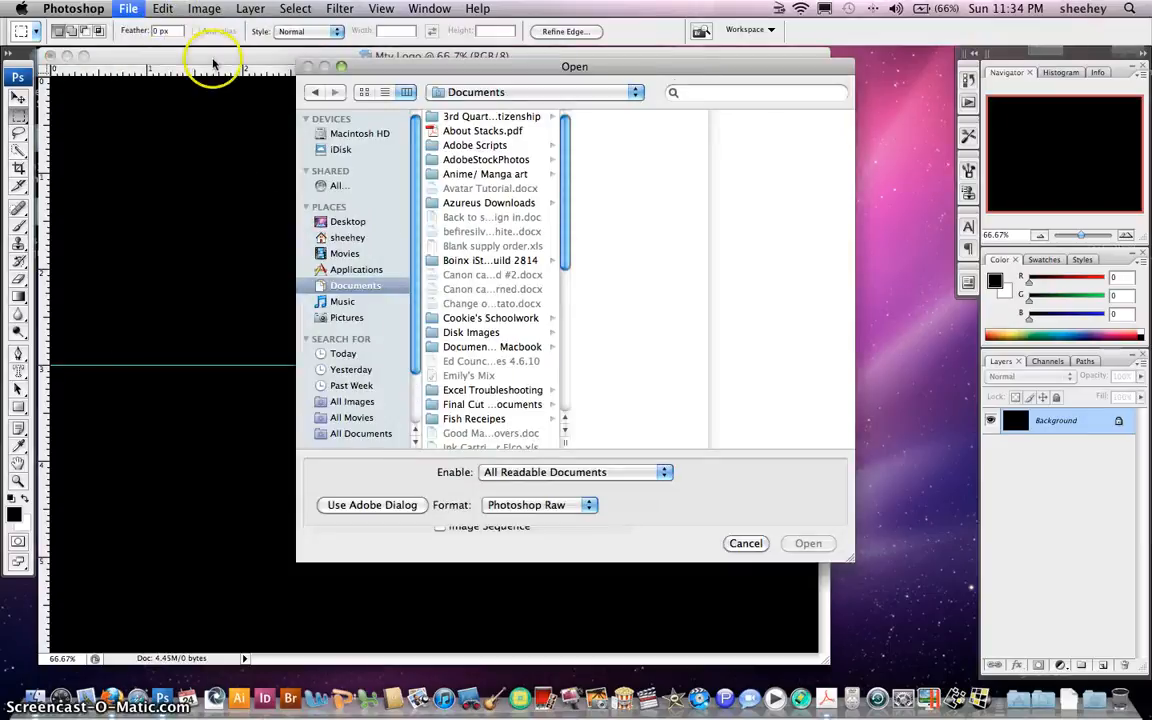
left_click(358, 224)
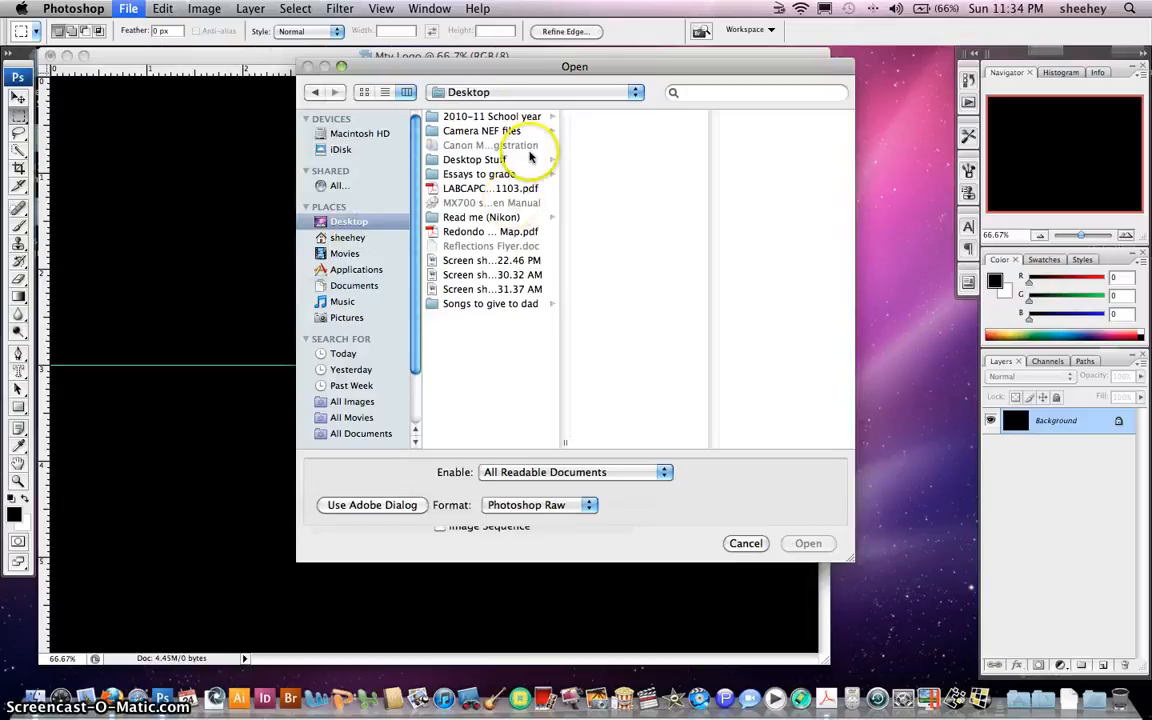
left_click(505, 118)
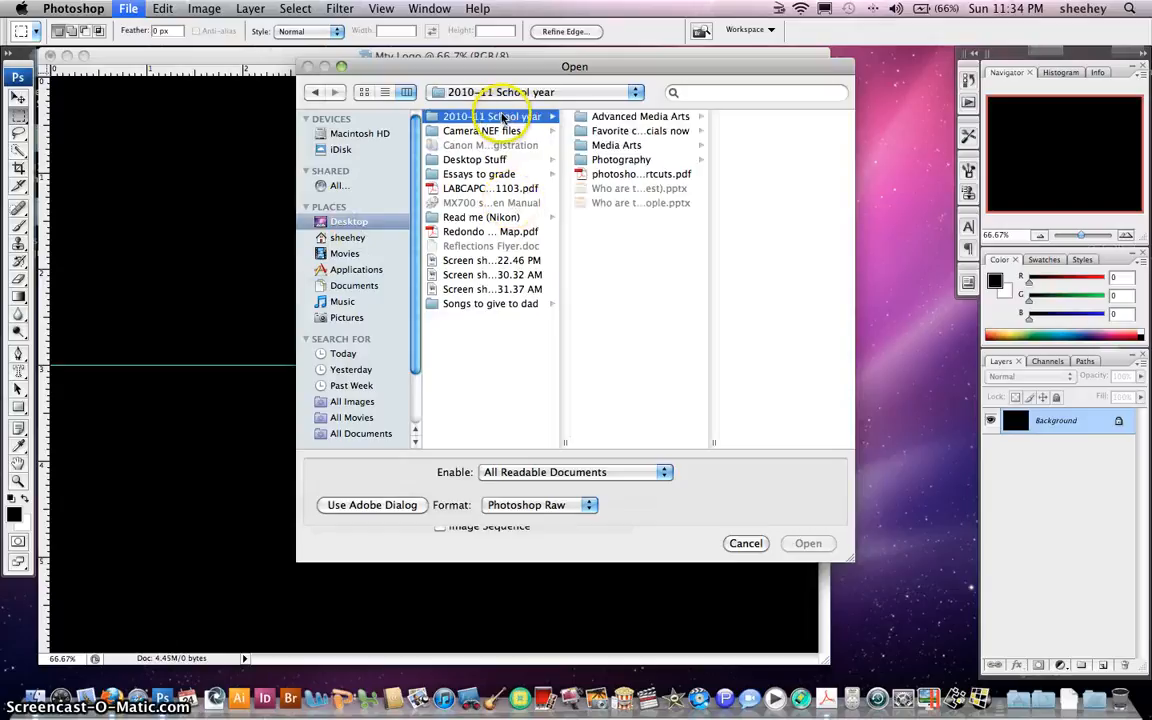
left_click(609, 150)
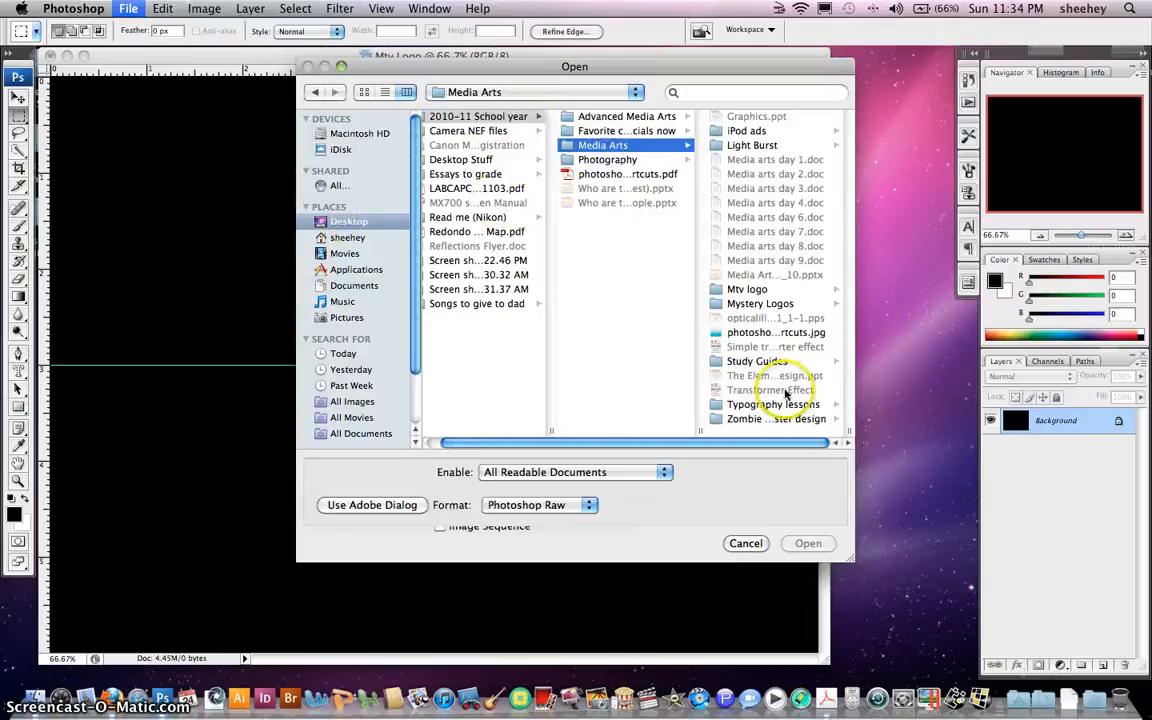
left_click(766, 292)
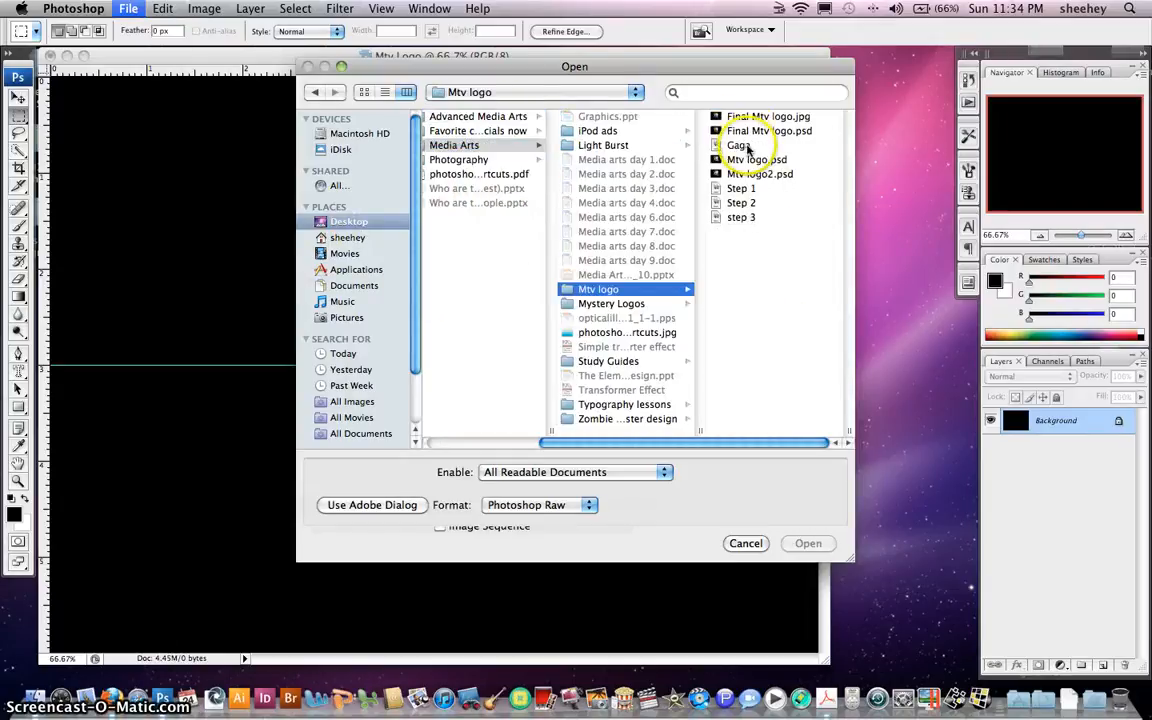
double_click(740, 145)
left_click(504, 58)
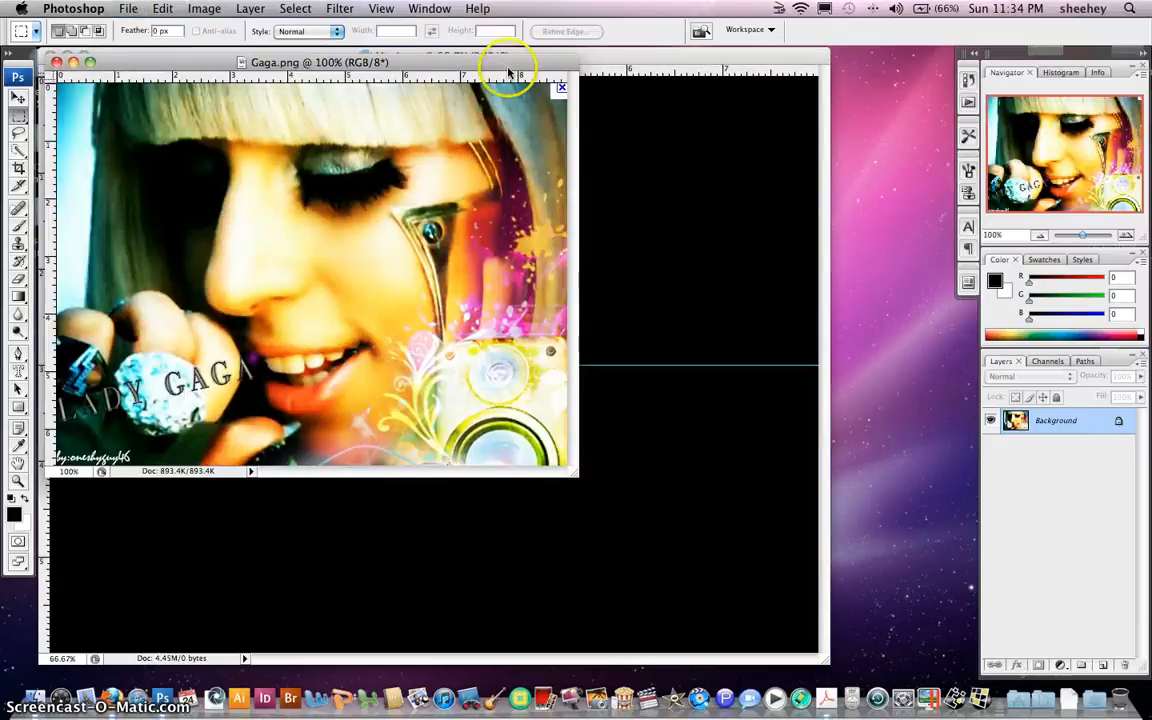
left_click_drag(463, 61, 630, 119)
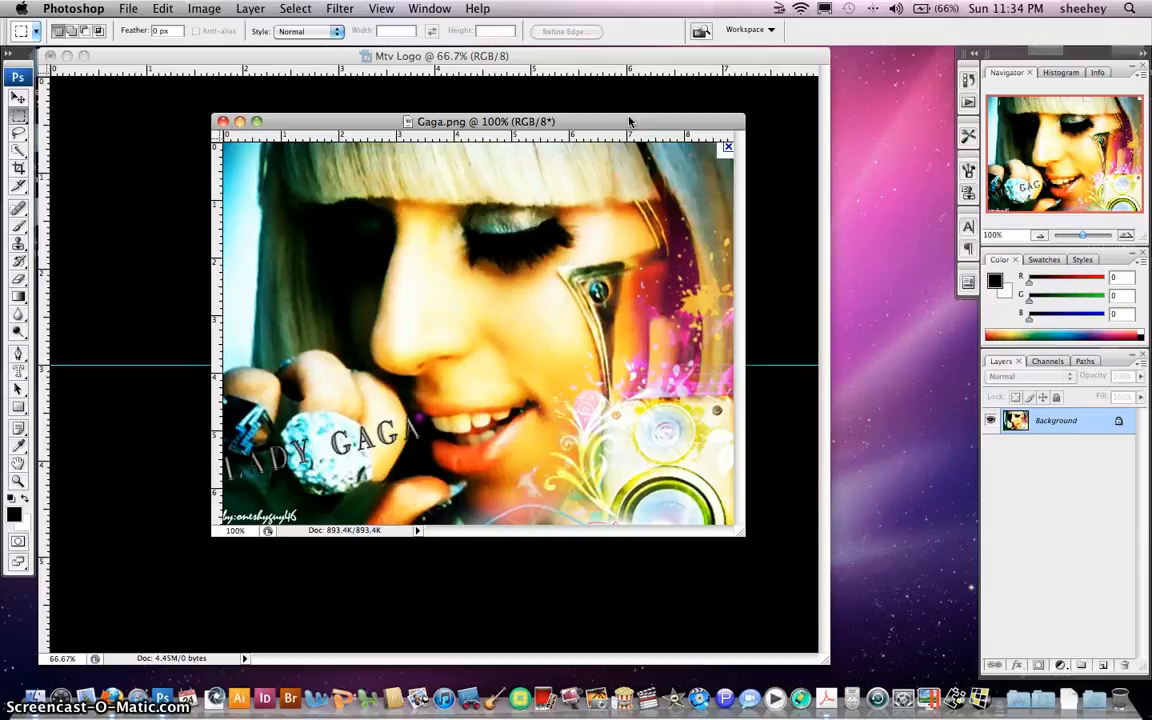
Select all of the Gaga photo, copy it, and close Gaga.png
key("super+a")
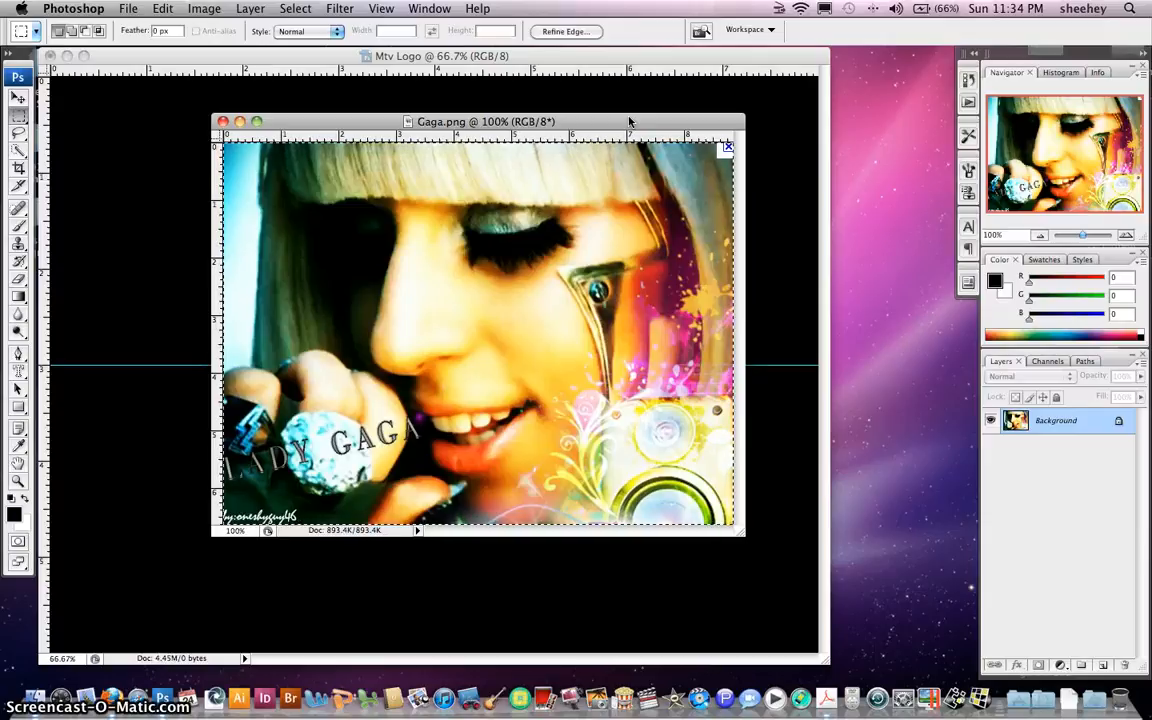
left_click(309, 12)
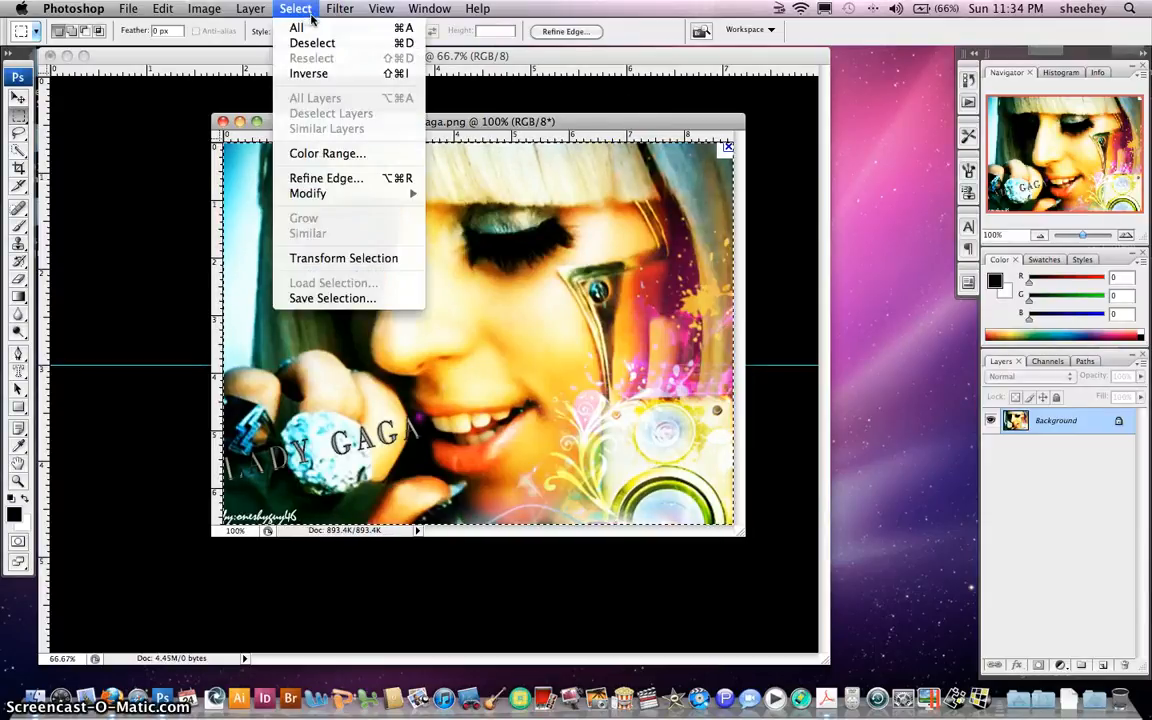
left_click(300, 14)
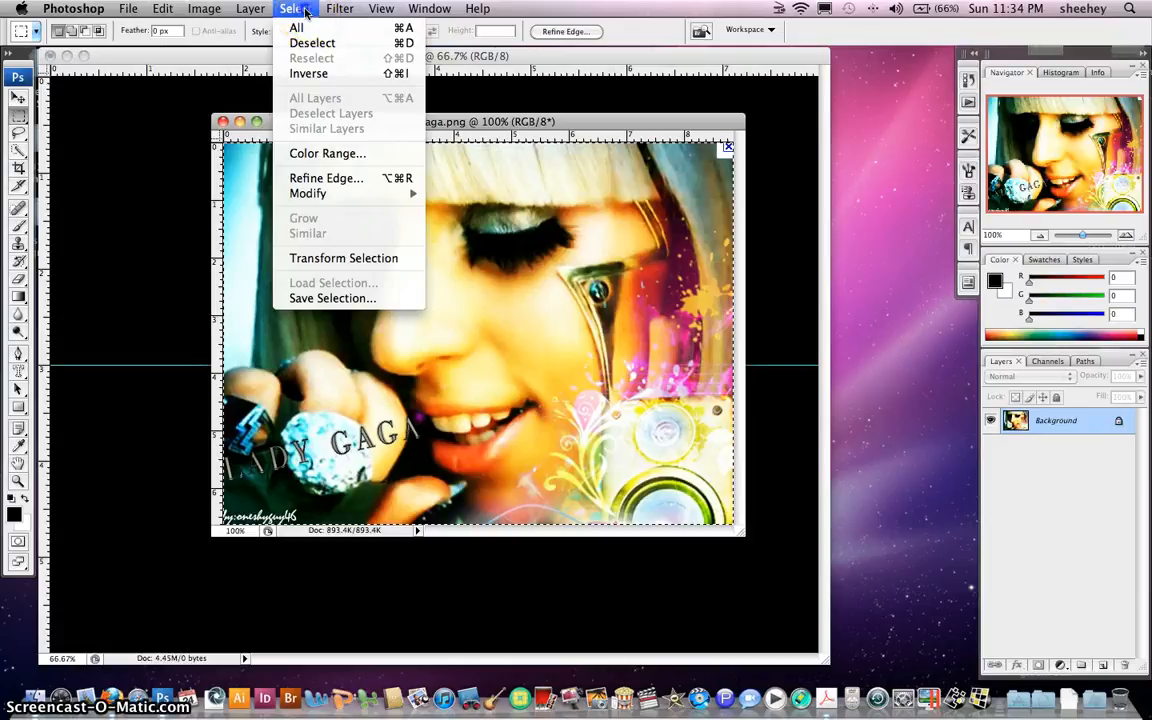
left_click(305, 12)
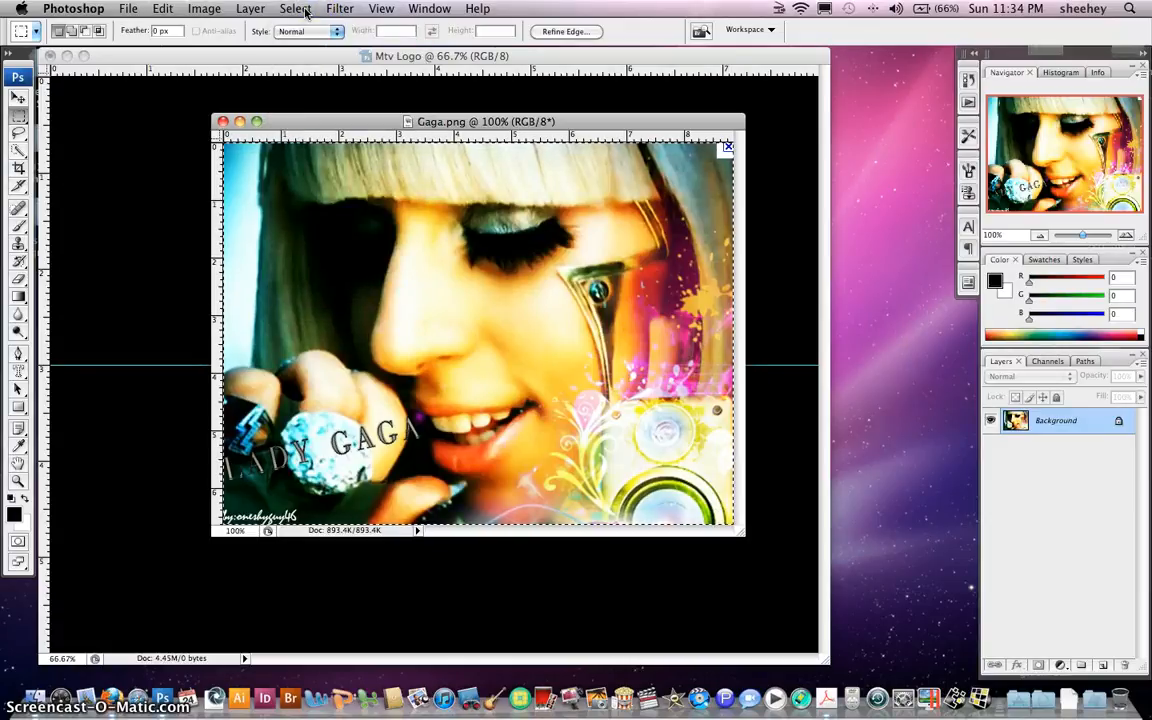
left_click(223, 121)
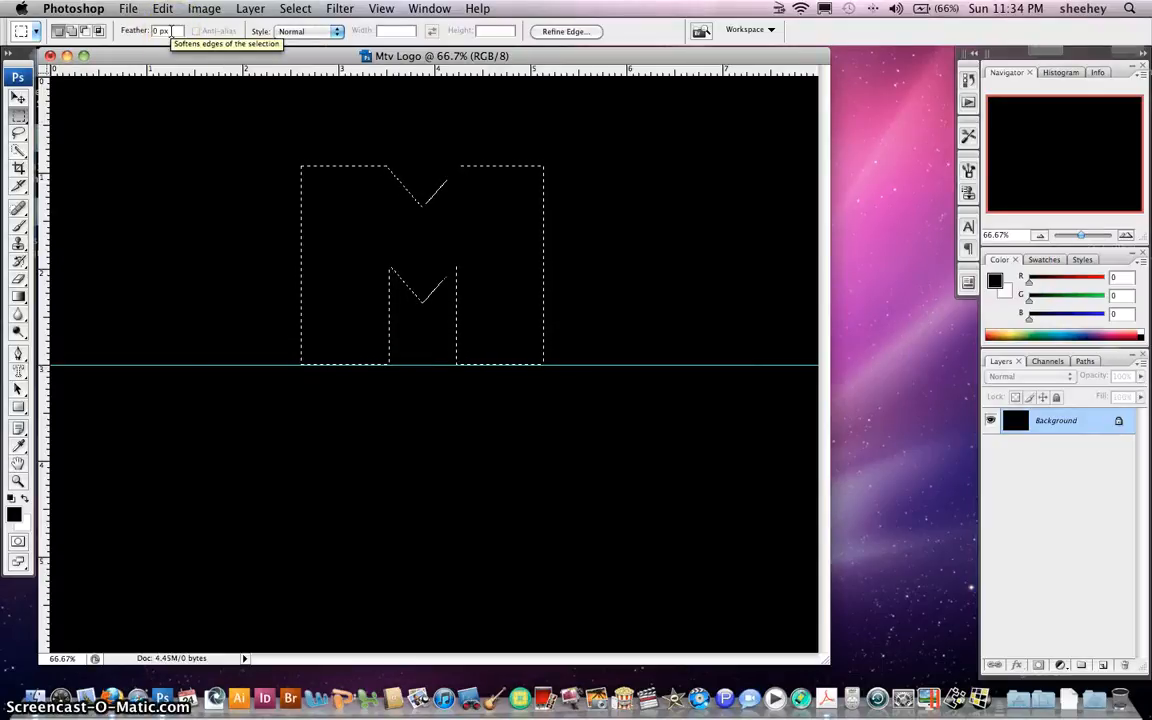
Paste the photo into the M selection and shift it so her face shows
key("super+shift+v")
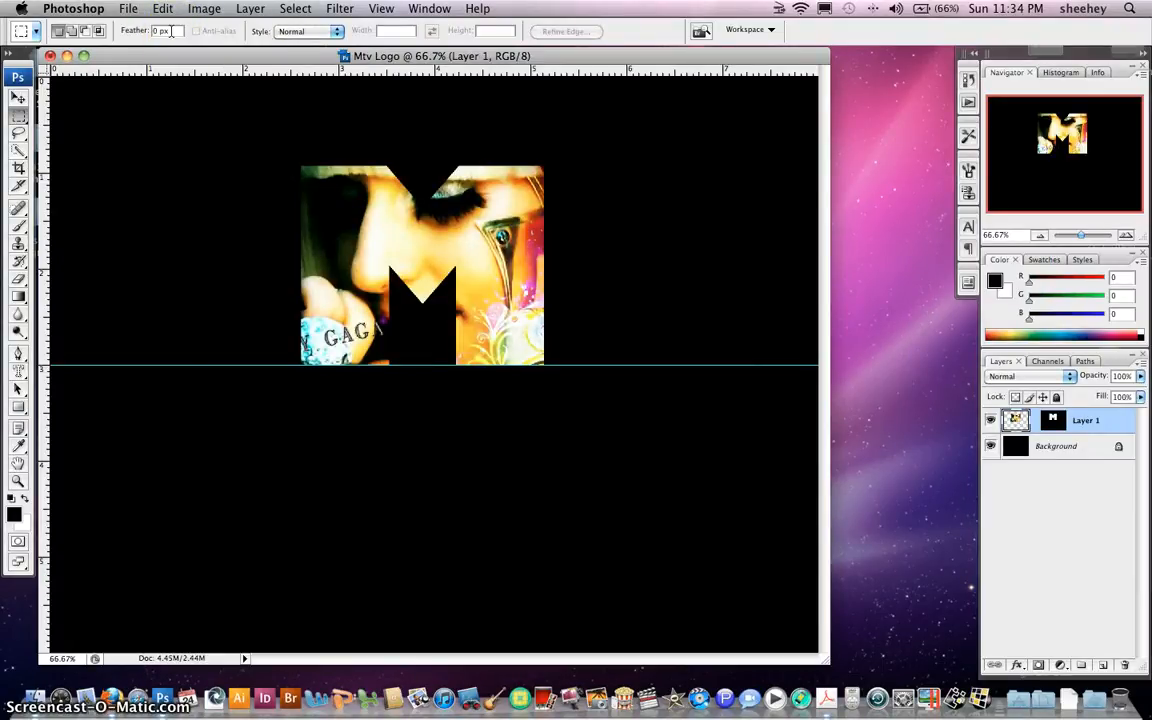
left_click(170, 28)
left_click(163, 9)
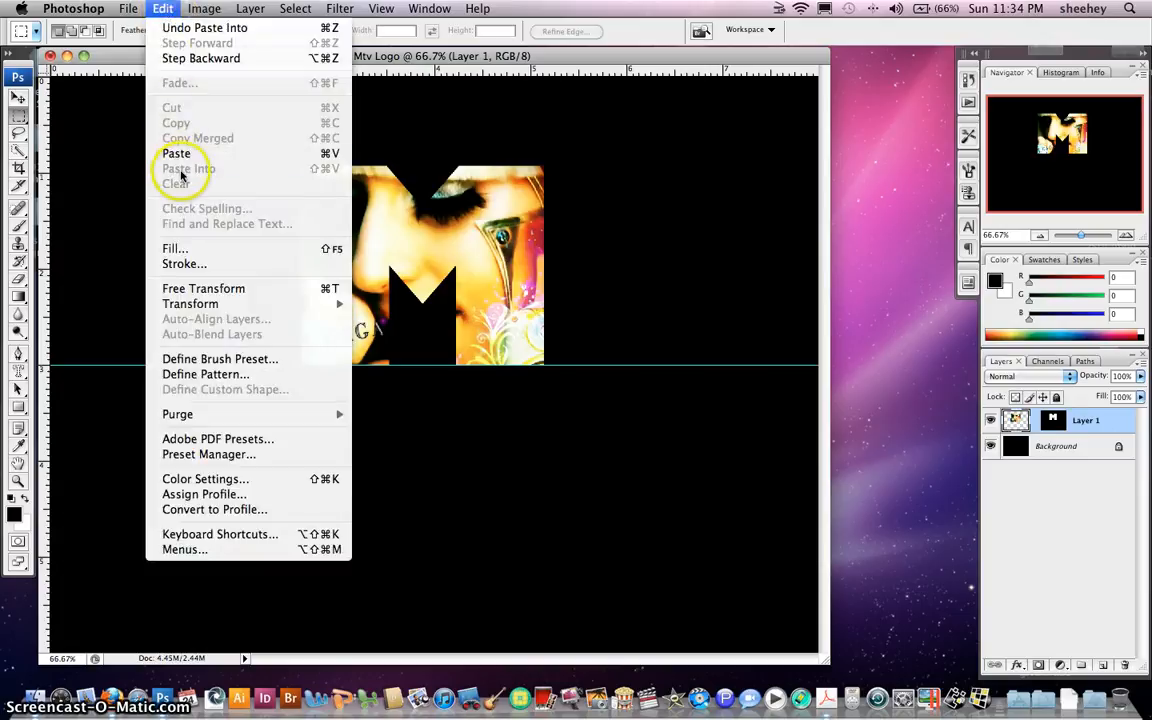
left_click(160, 9)
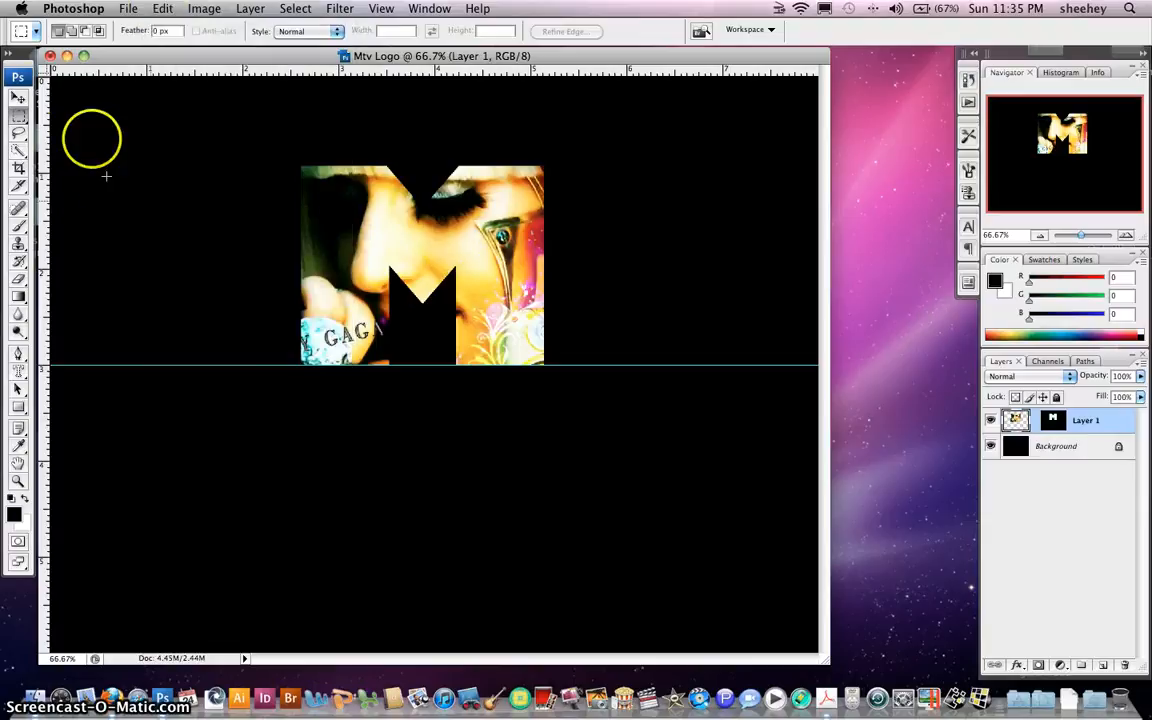
left_click(18, 97)
mouse_move(453, 235)
left_mouse_down()
mouse_move(411, 244)
mouse_move(437, 206)
mouse_move(430, 250)
mouse_move(474, 232)
left_mouse_up()
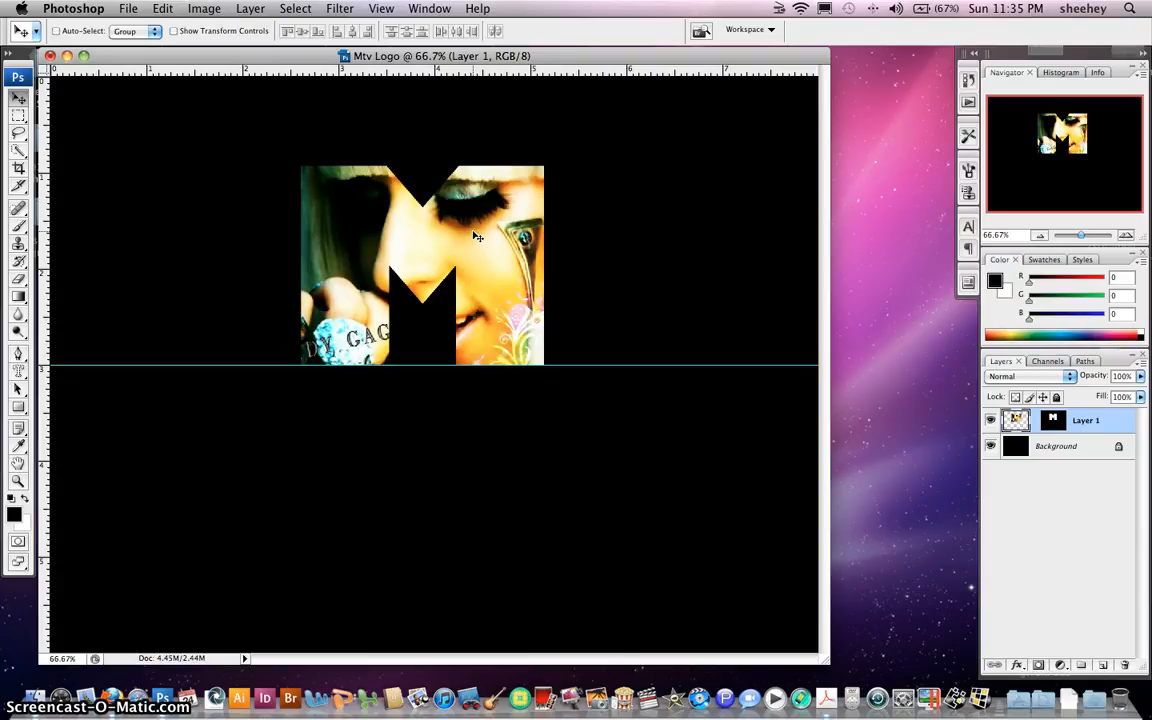
Scale the pasted photo to 91.2% and reposition it within the M
key("super+t")
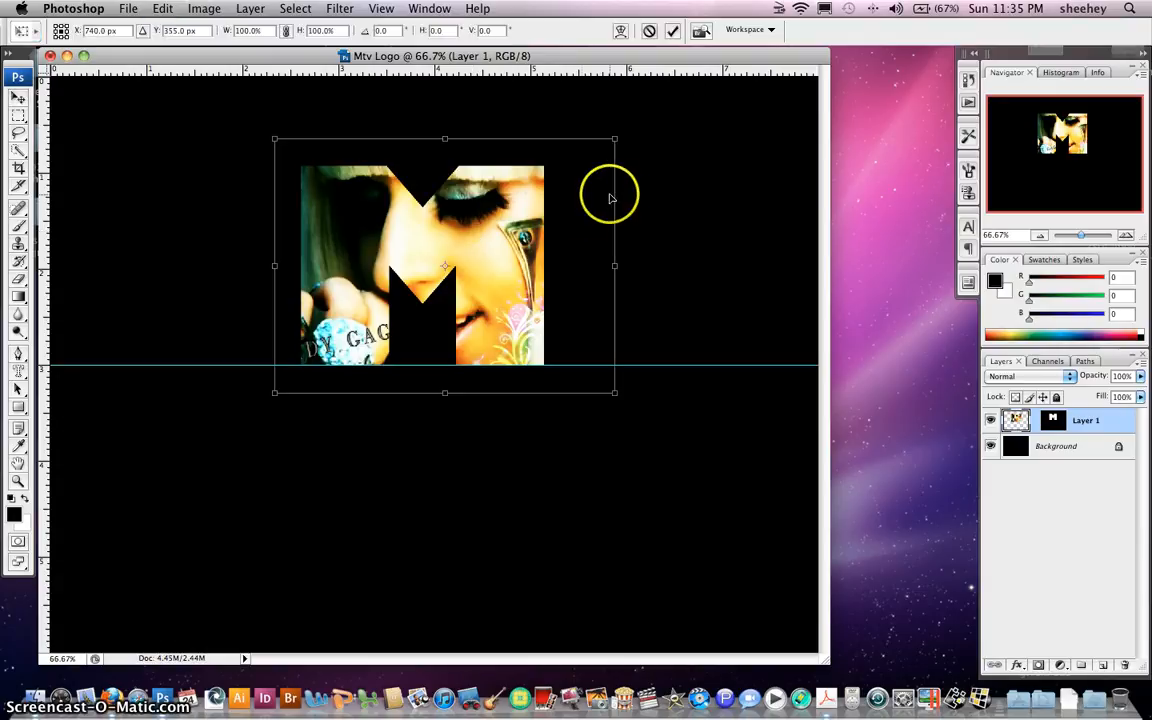
left_click_drag(616, 140, 578, 151)
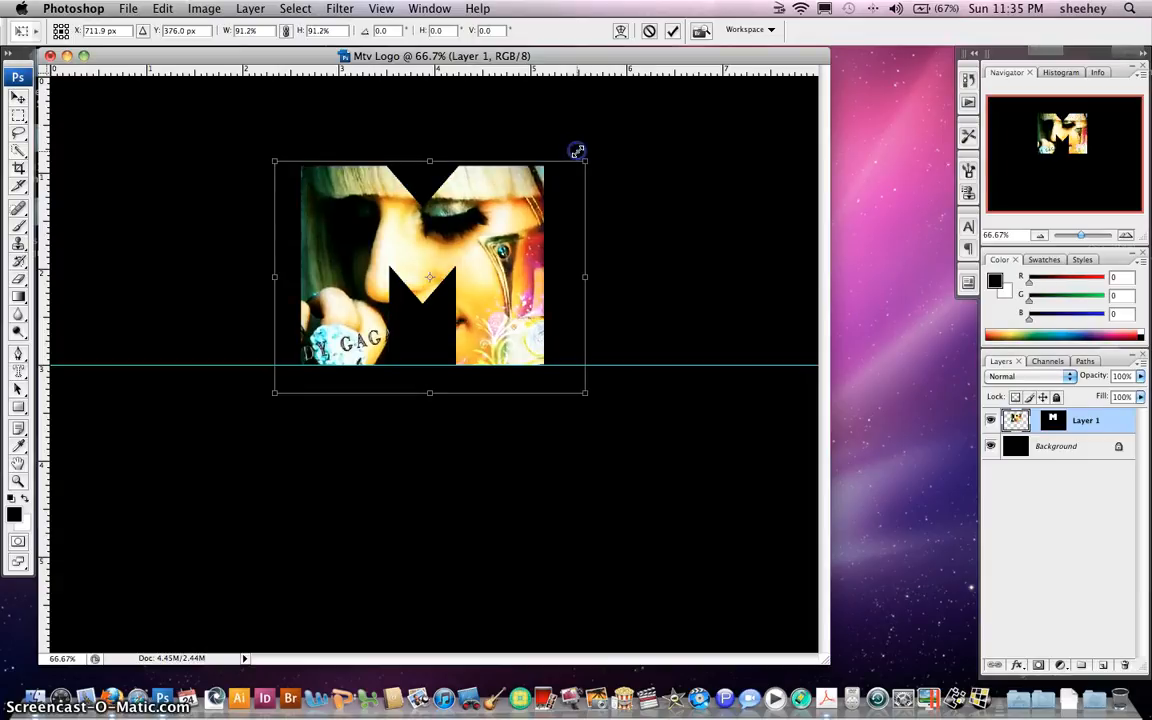
left_click_drag(437, 233, 506, 238)
left_click_drag(529, 242, 499, 253)
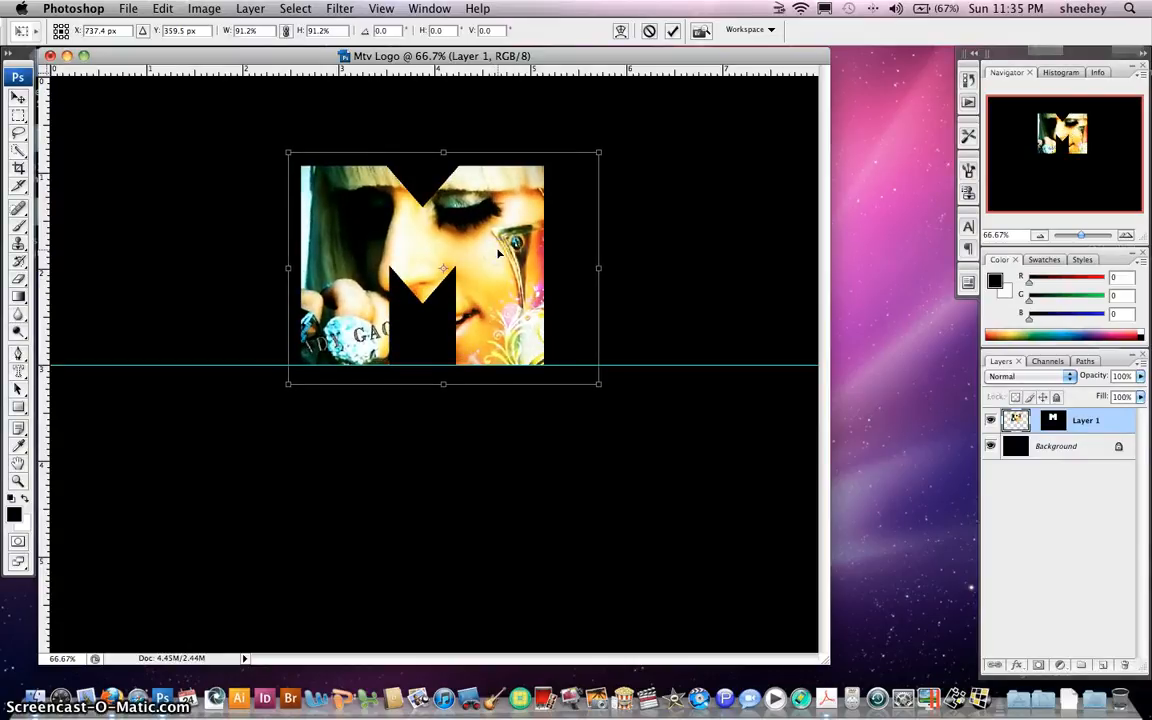
left_click(672, 31)
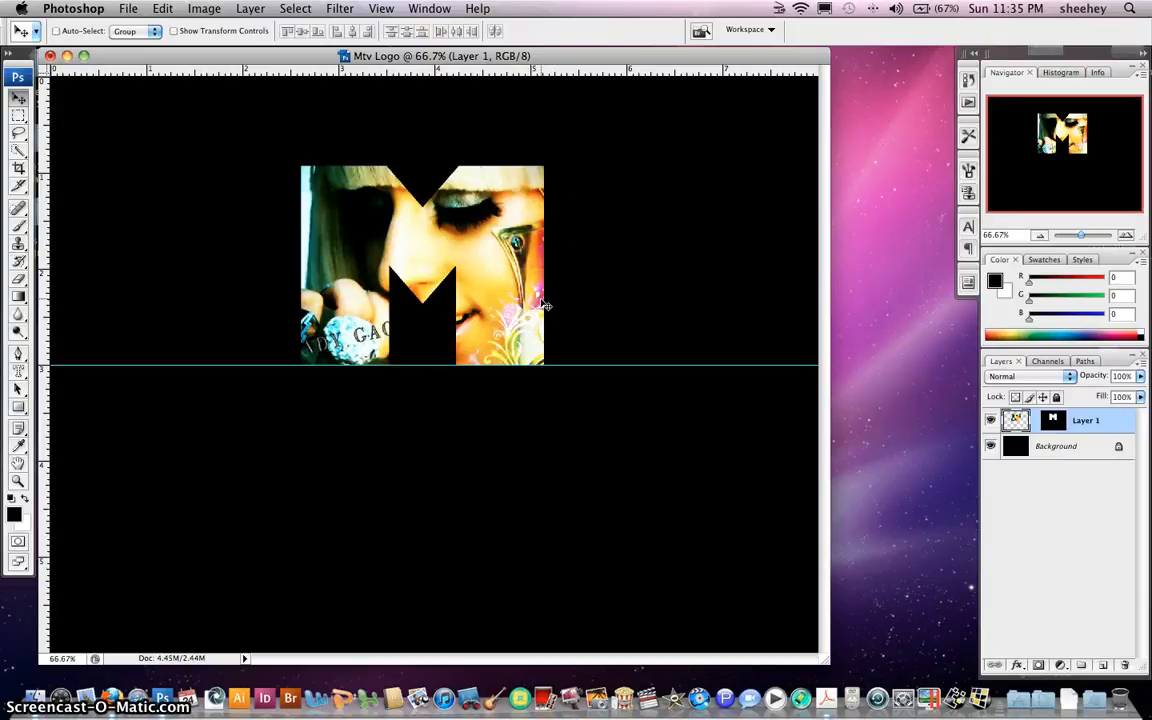
Give Layer 1 a 5 px light pink Stroke layer style
double_click(1117, 421)
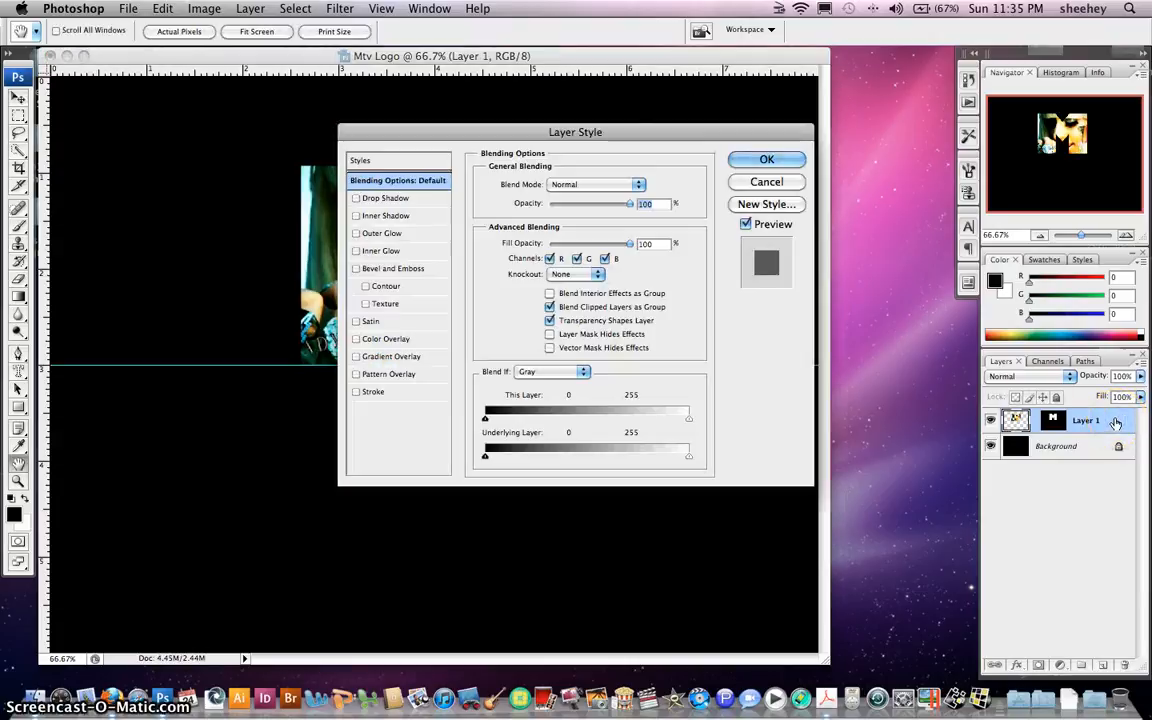
left_click(376, 391)
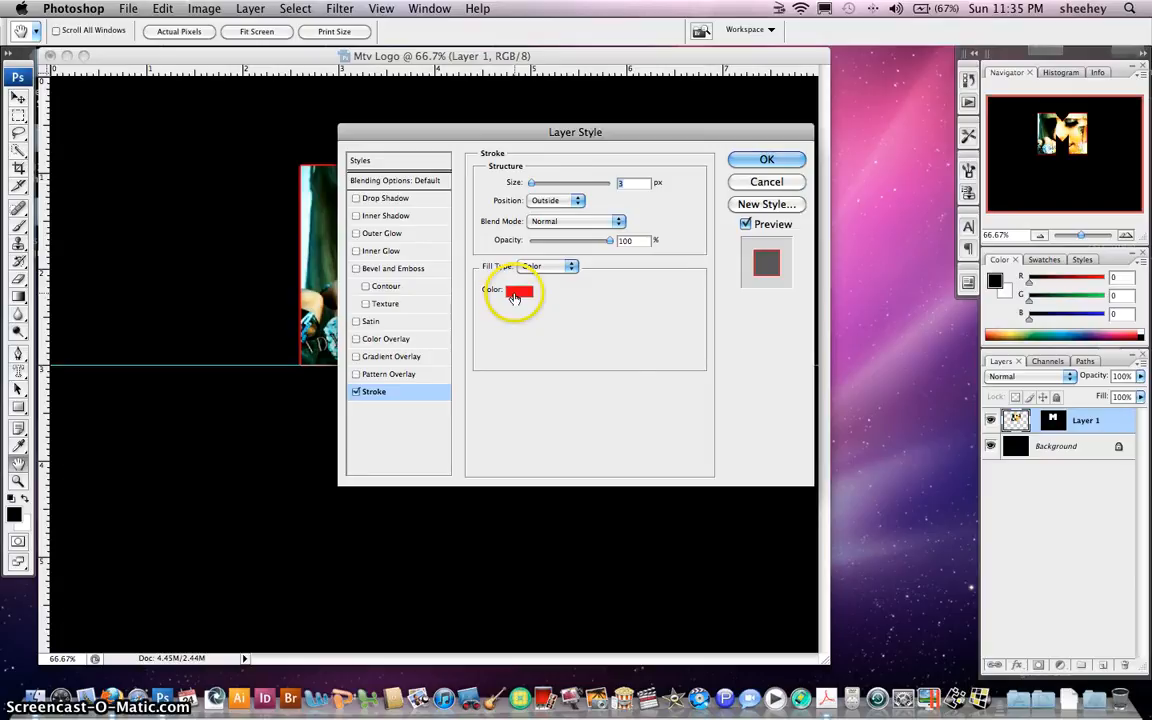
left_click(514, 294)
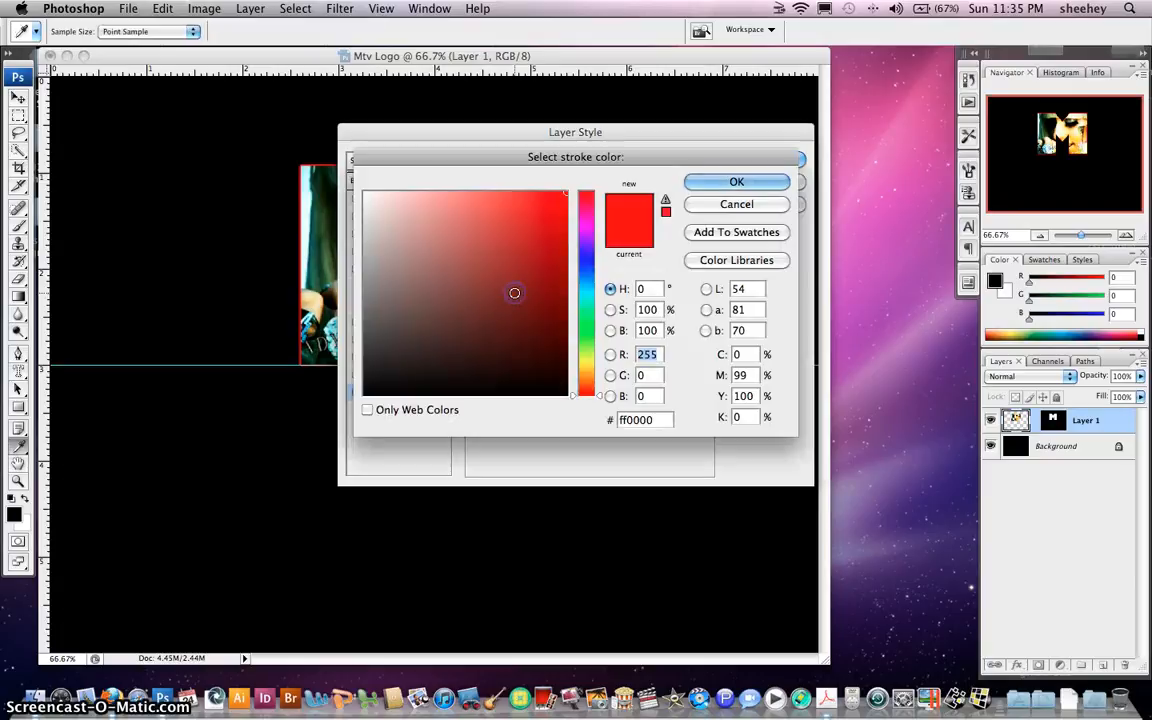
left_click(588, 225)
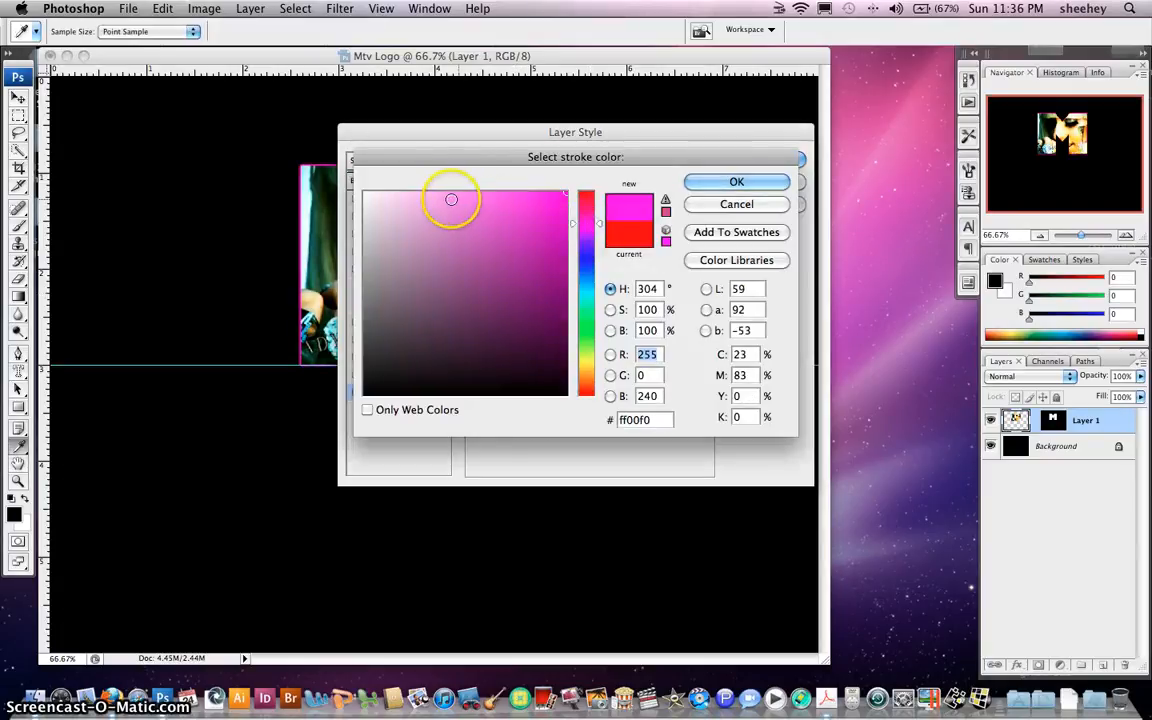
left_click(448, 199)
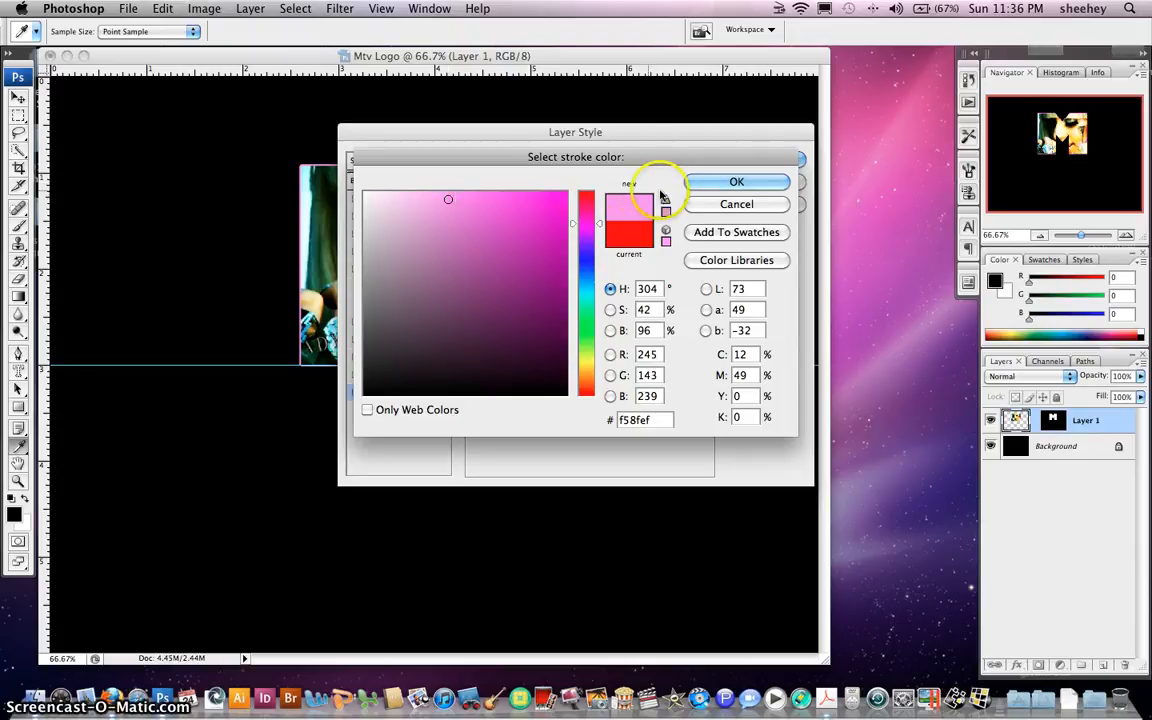
left_click(726, 183)
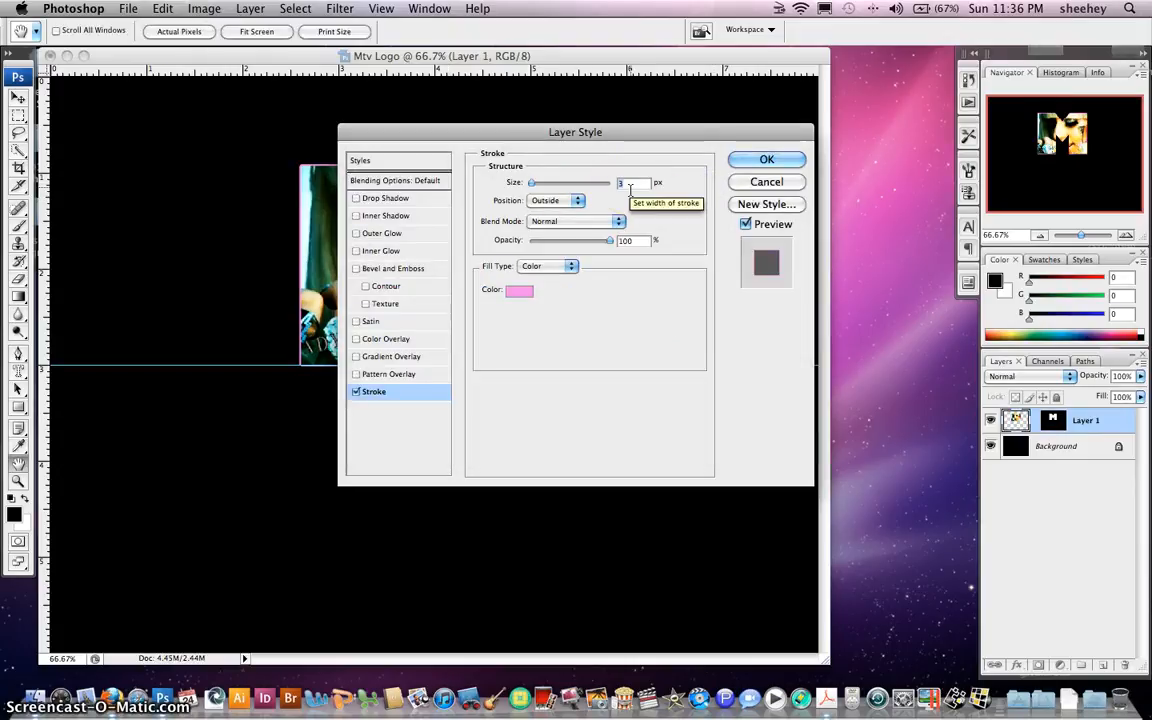
type("5")
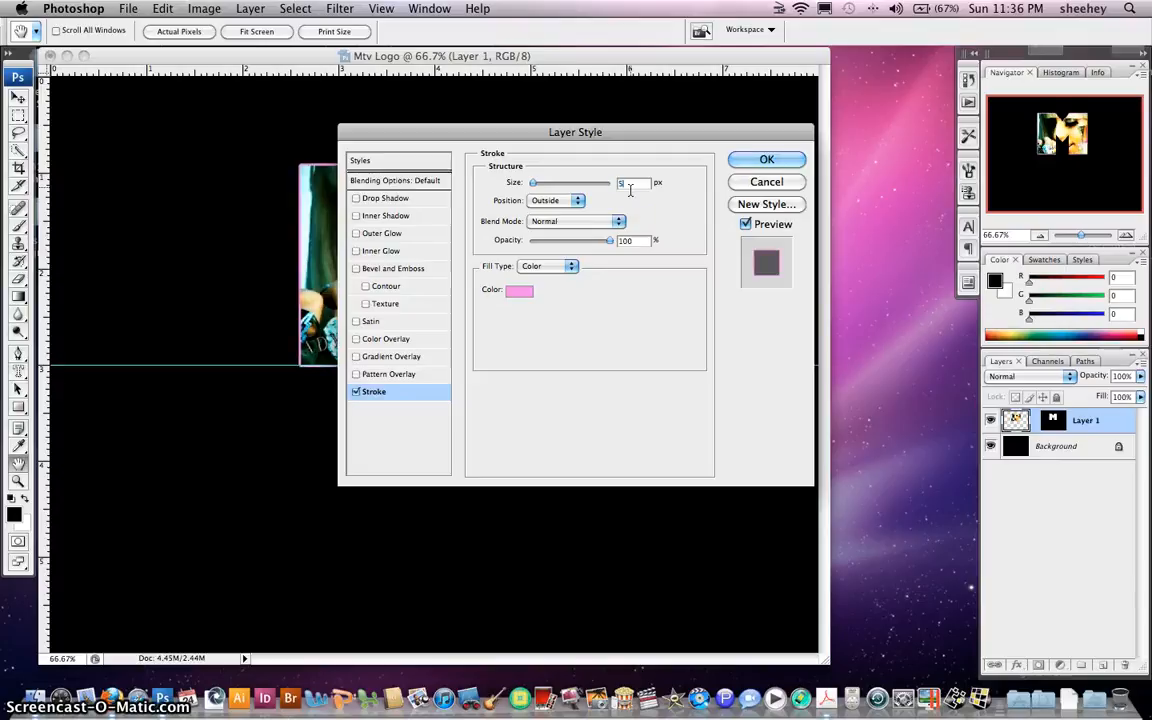
left_click(767, 160)
Add a new empty layer above the M and pick the Brush tool with white as the colour
key("v")
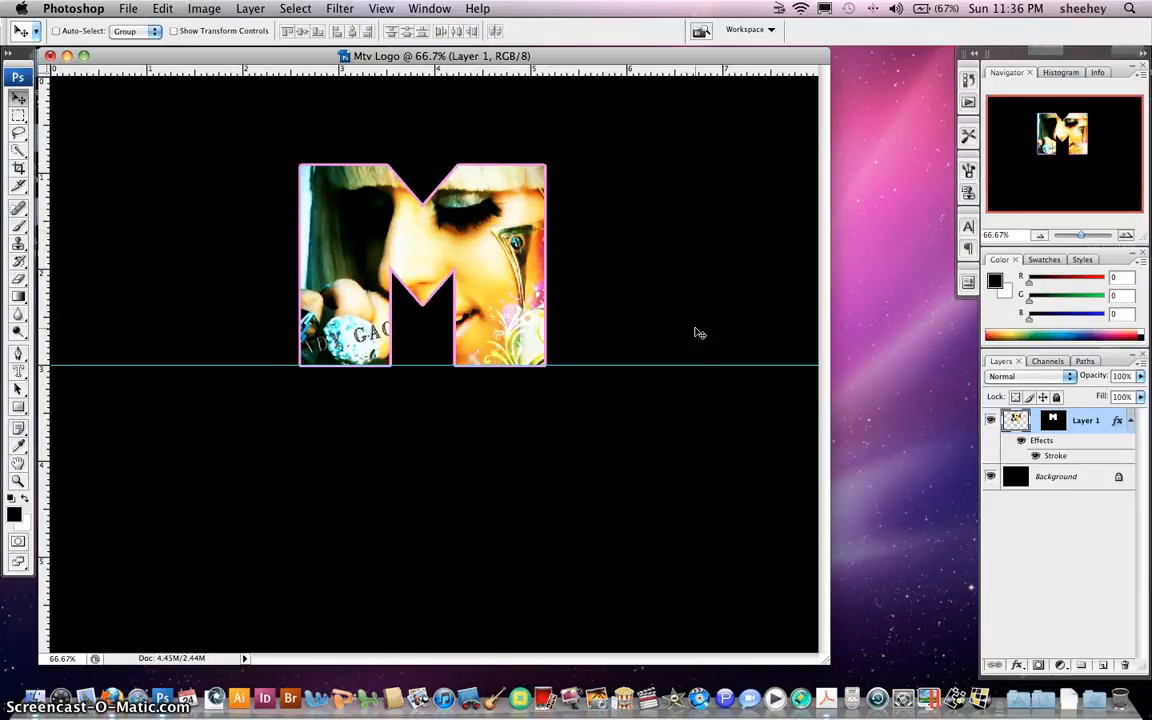
left_click(1102, 666)
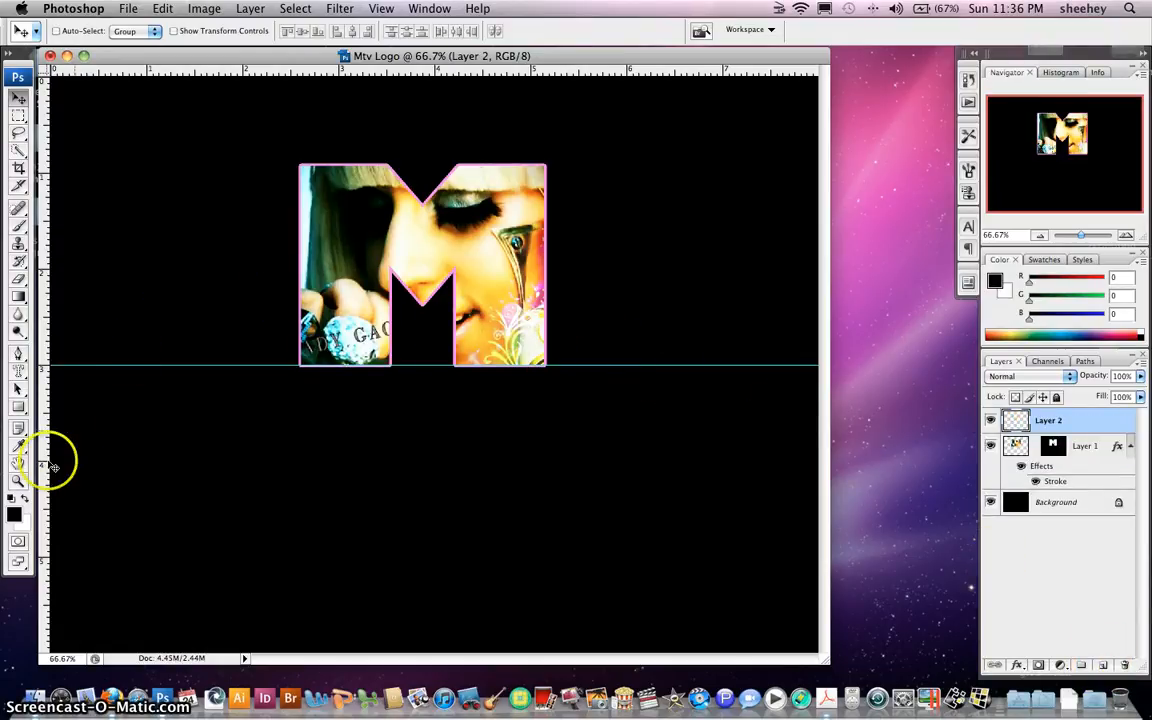
left_click(25, 497)
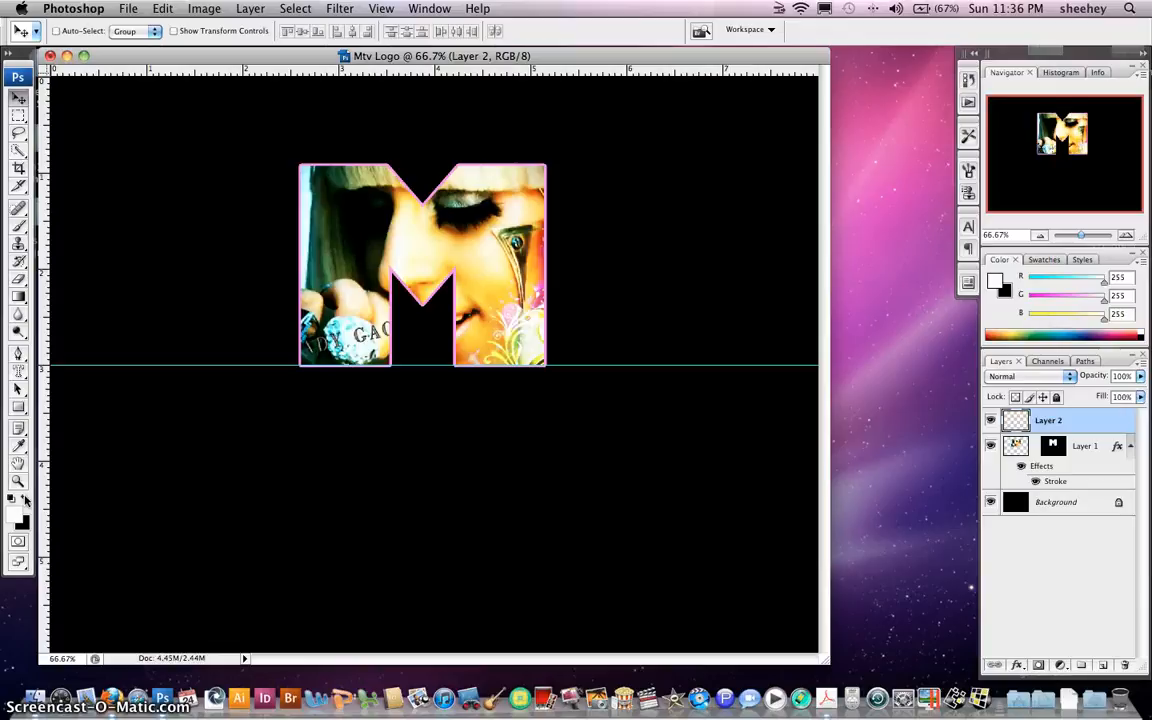
left_click(20, 225)
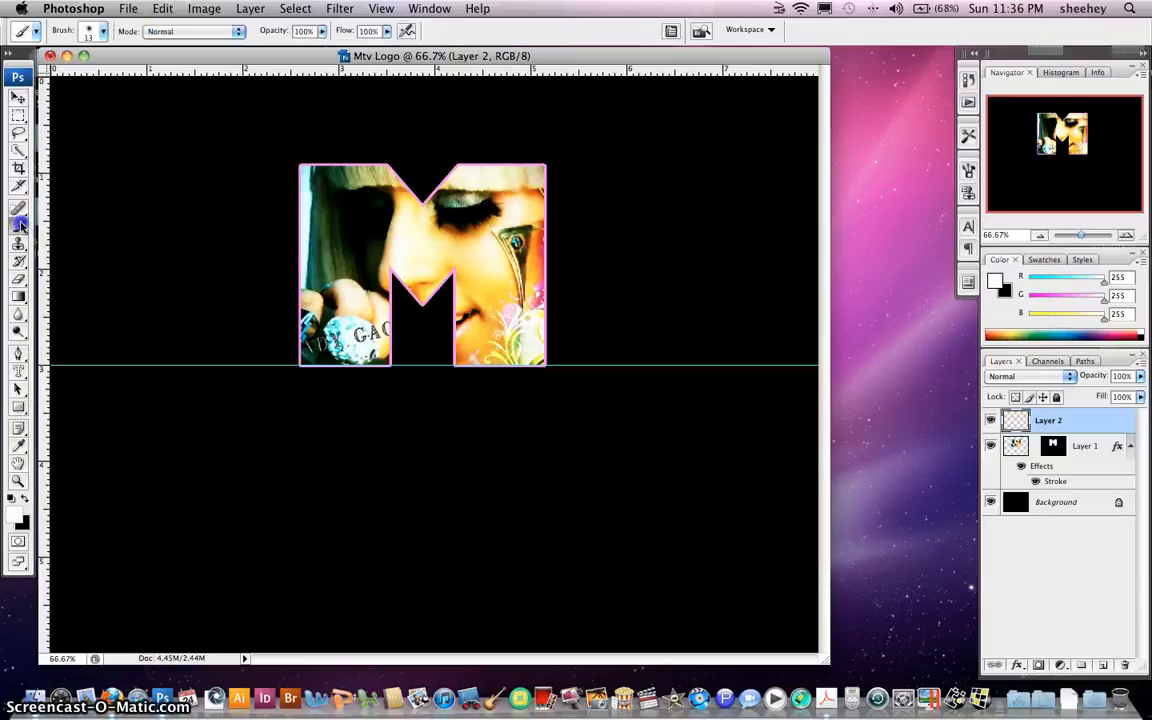
Choose a hard round brush tip with a 40 px diameter
left_click(102, 31)
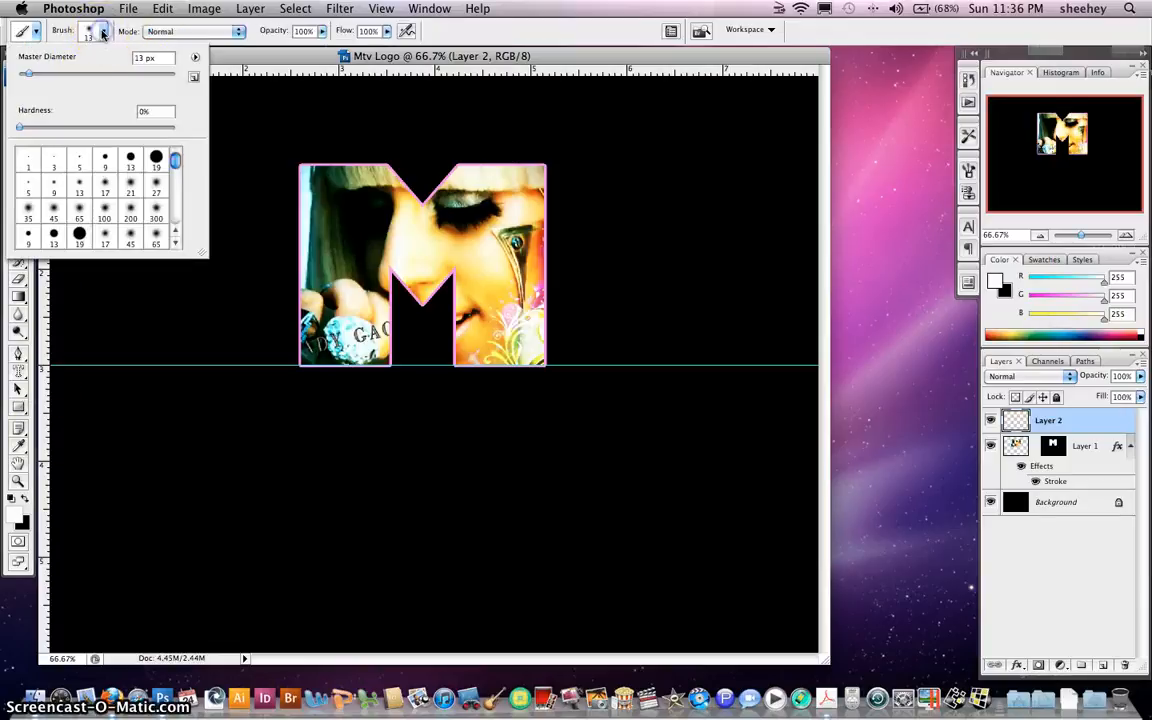
left_click(155, 158)
left_click(149, 58)
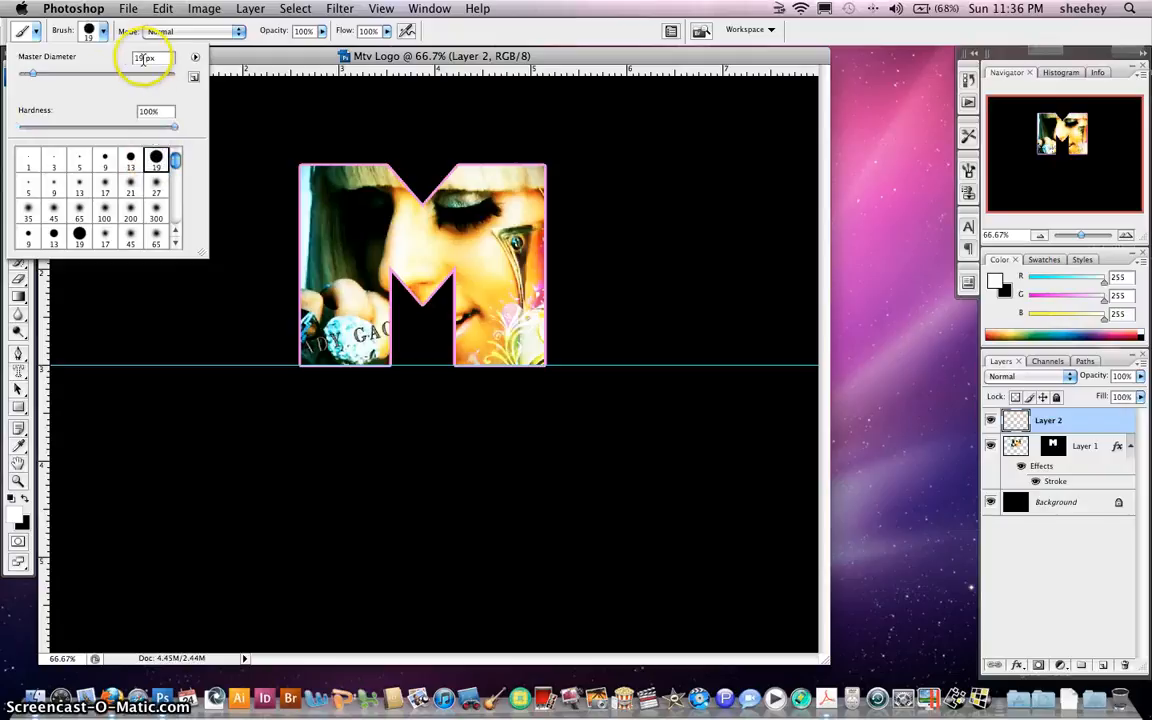
type("40")
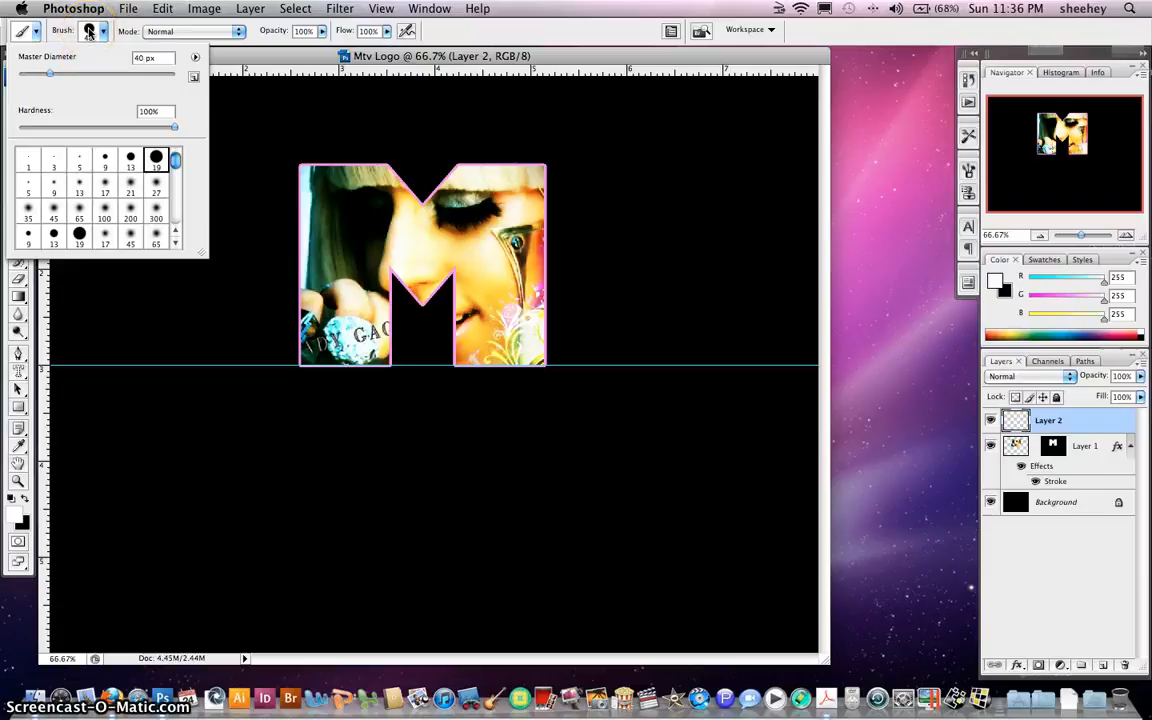
left_click(88, 32)
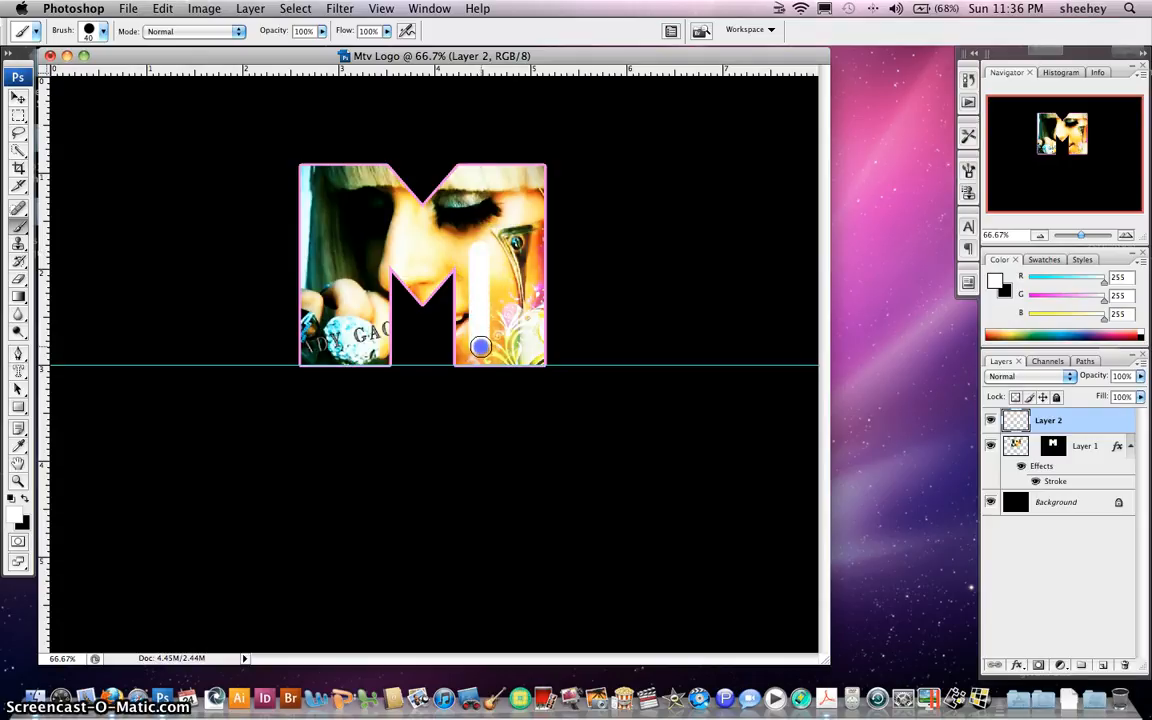
Paint a white T stem and crossbar over the M's right side, undoing crooked strokes
left_click_drag(480, 346, 481, 340)
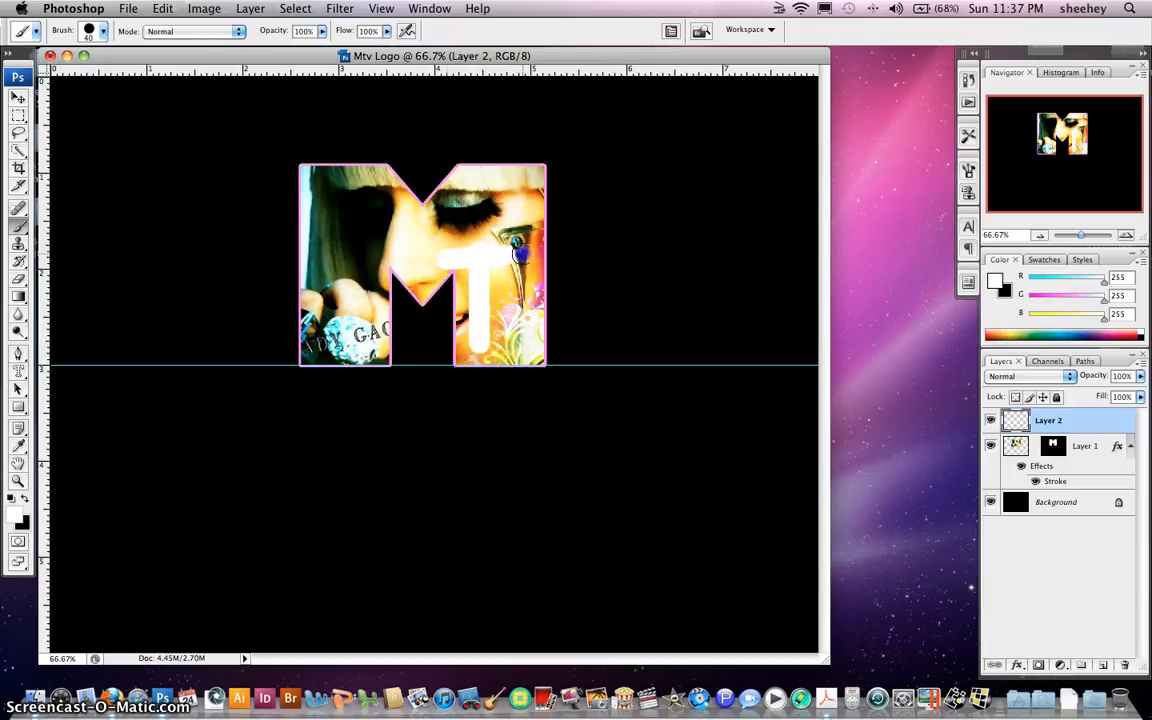
left_click_drag(450, 257, 561, 254)
key("super+z")
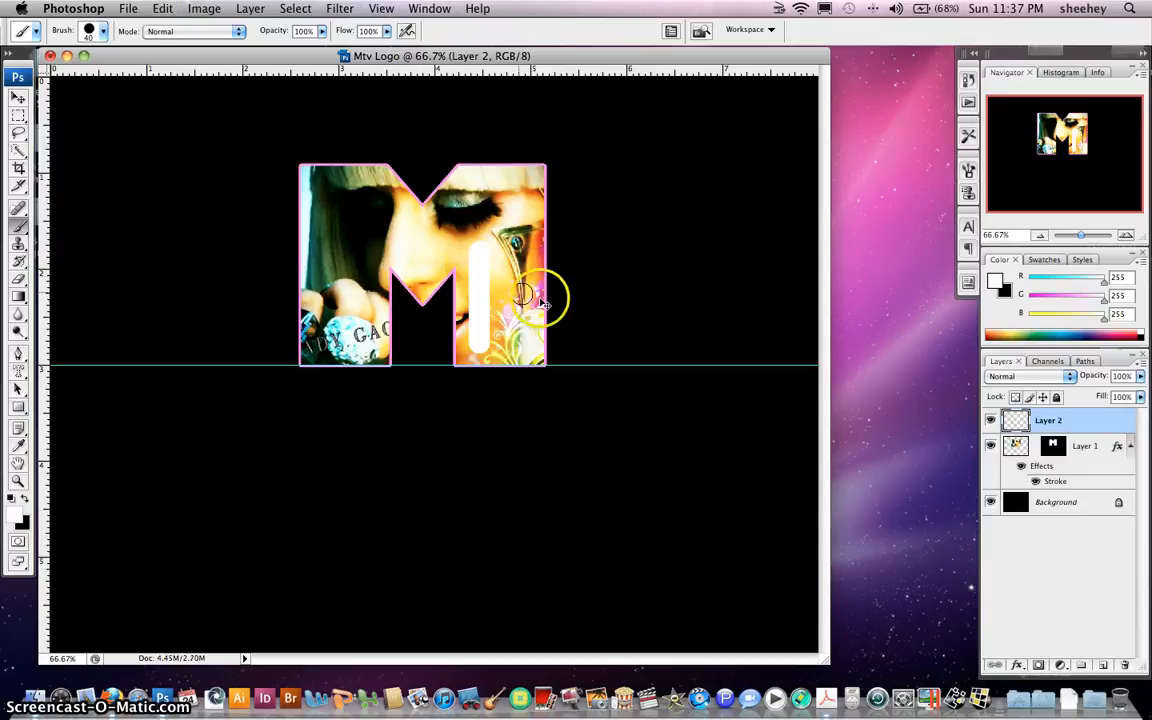
left_click_drag(440, 258, 542, 250)
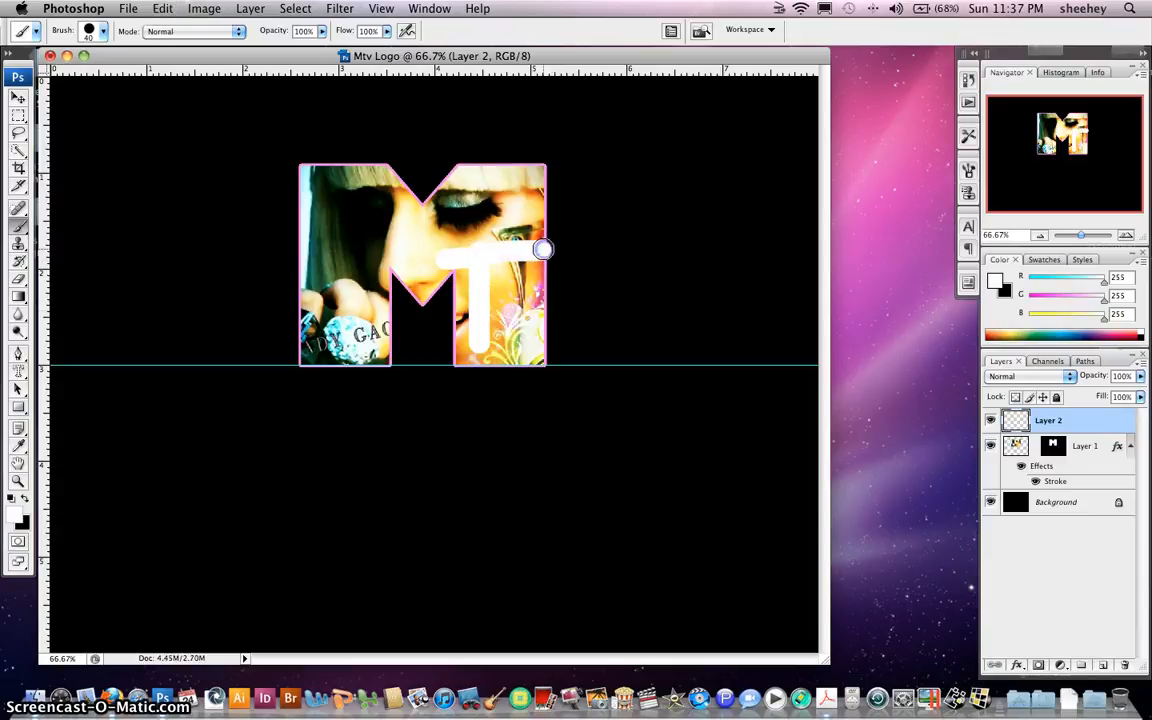
key("super+z")
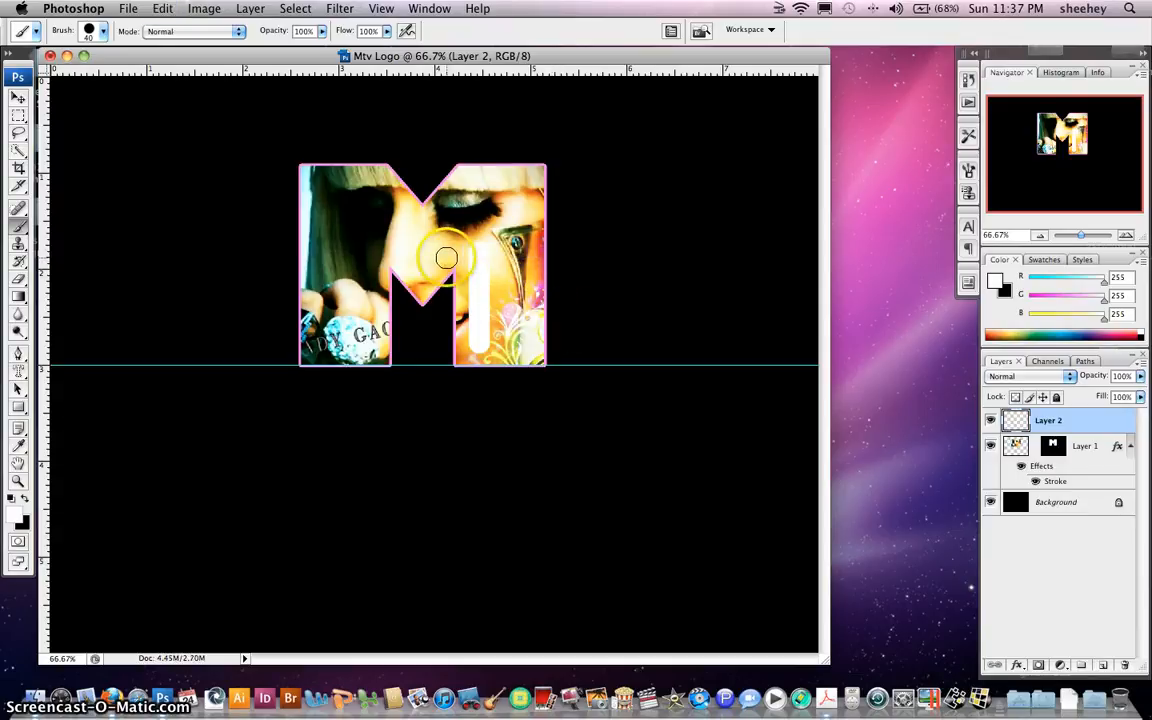
mouse_move(446, 258)
left_mouse_down()
mouse_move(532, 244)
mouse_move(524, 332)
mouse_move(569, 282)
mouse_move(533, 303)
mouse_move(544, 342)
mouse_move(573, 280)
left_mouse_up()
key("super+z")
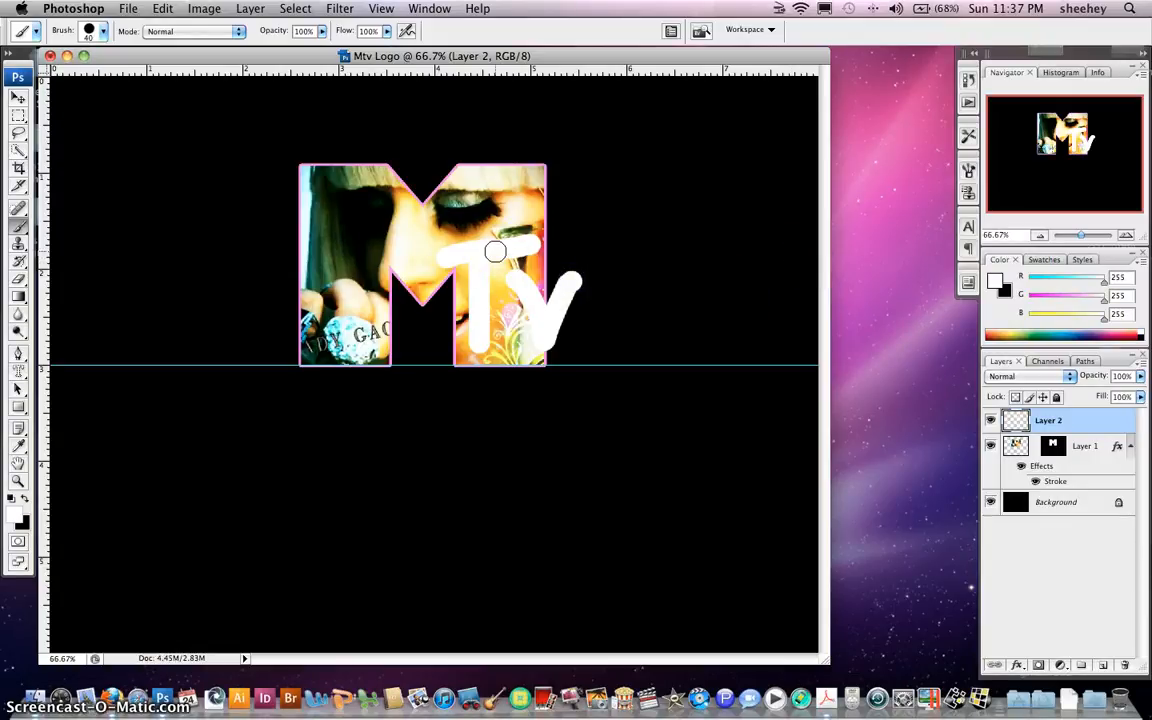
Look up the M outline's stroke colour, f58fef, in Layer 1's layer style
double_click(1098, 425)
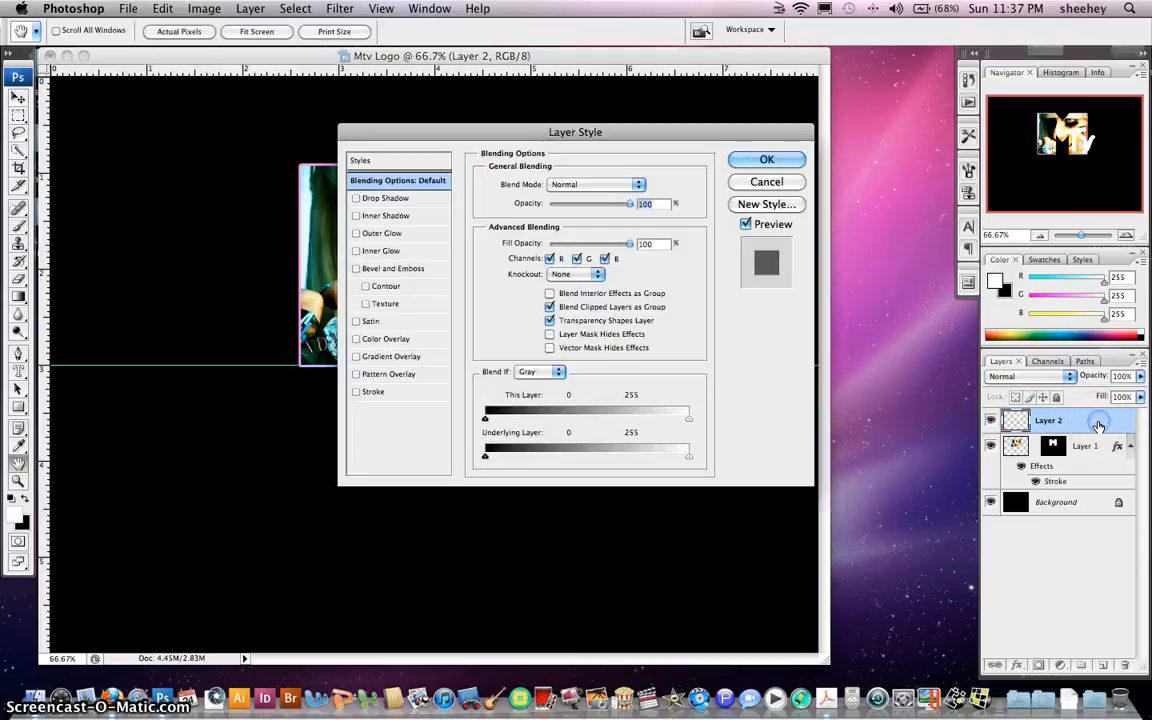
left_click(362, 392)
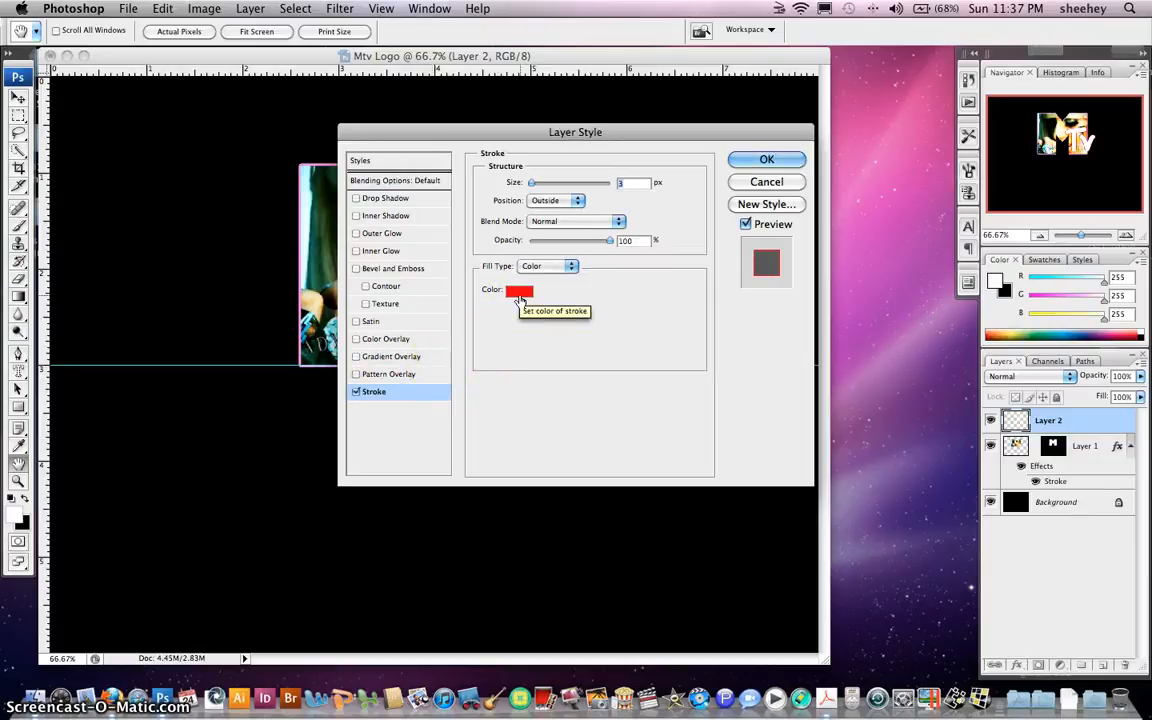
left_click(765, 181)
key("b")
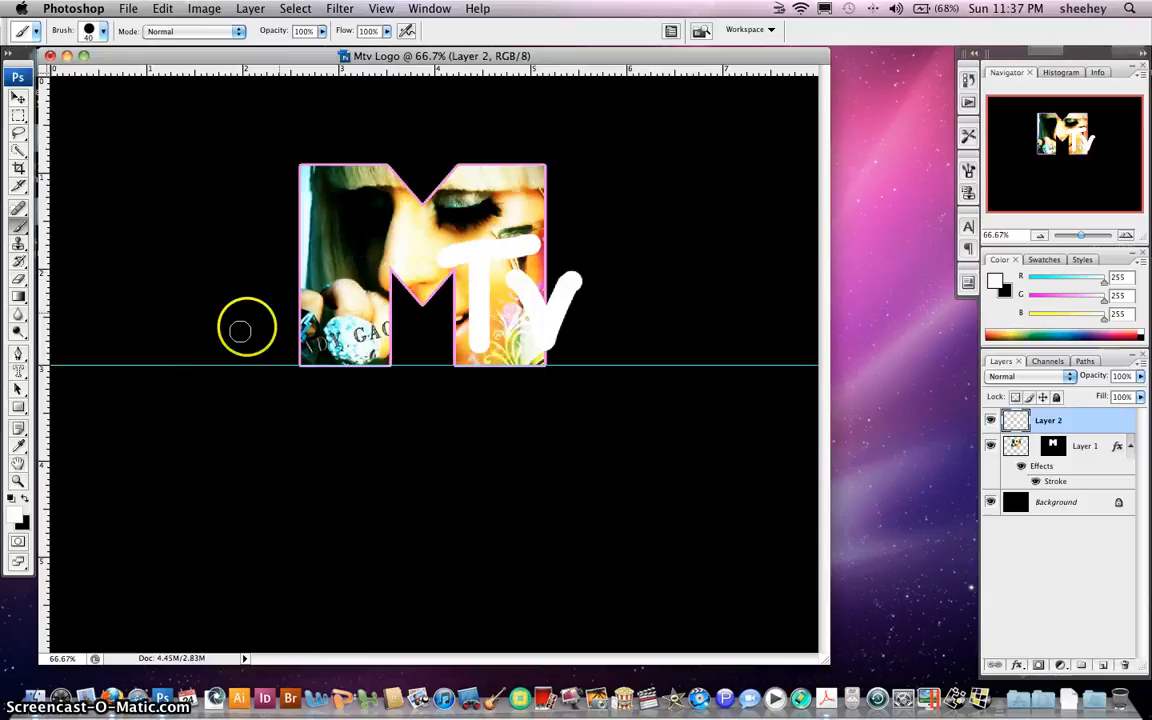
left_click(1091, 458)
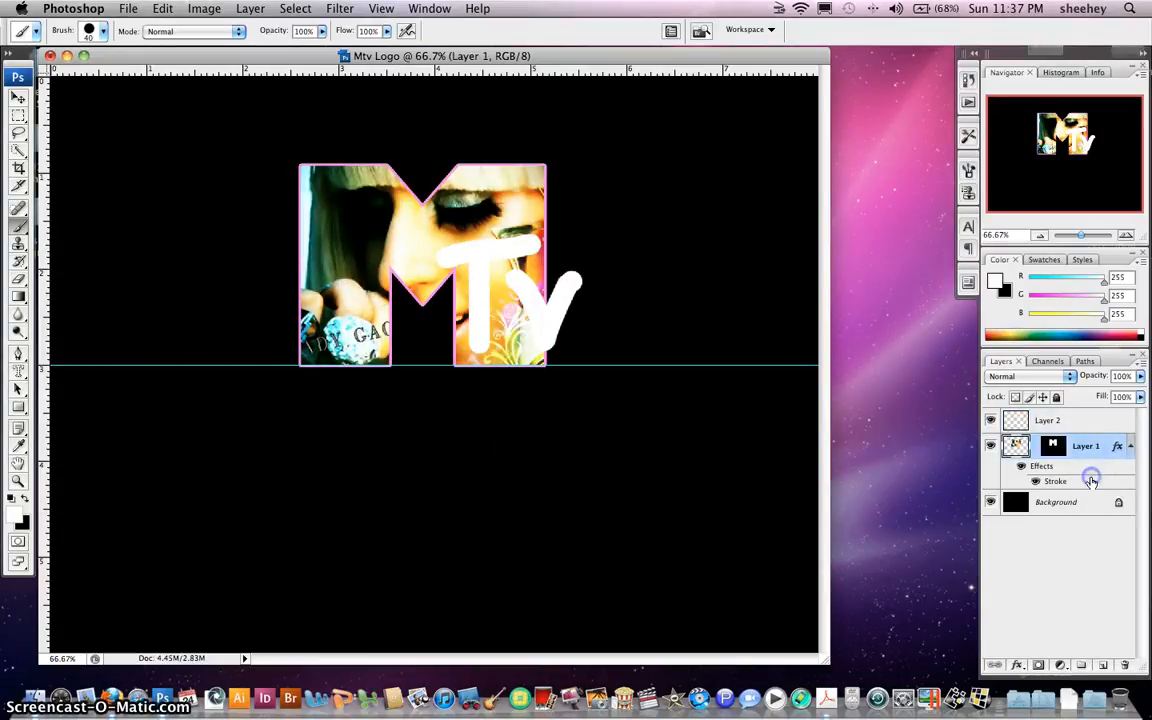
double_click(1091, 481)
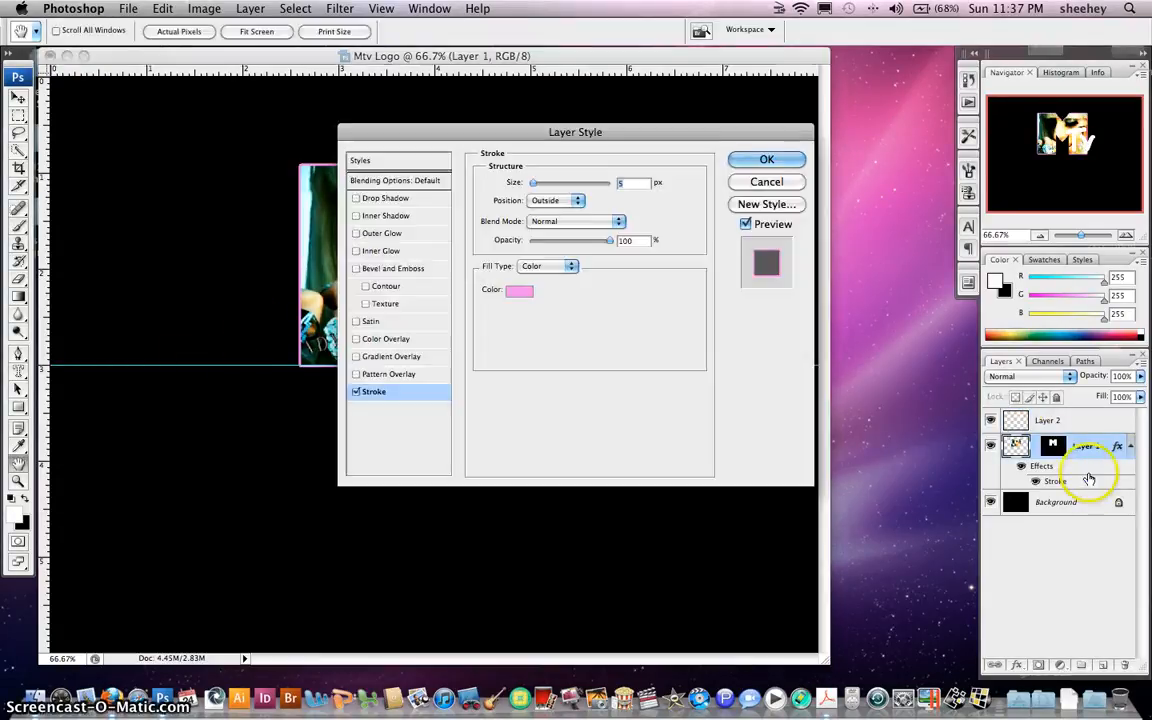
left_click(521, 293)
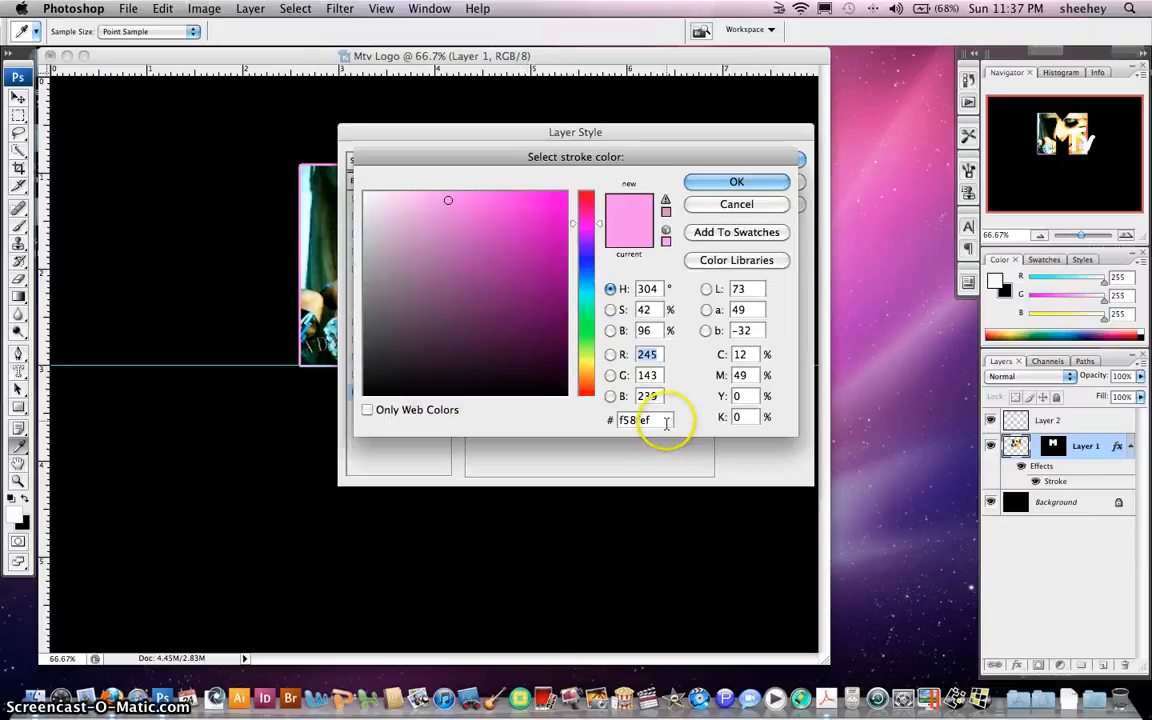
left_click_drag(666, 422, 597, 413)
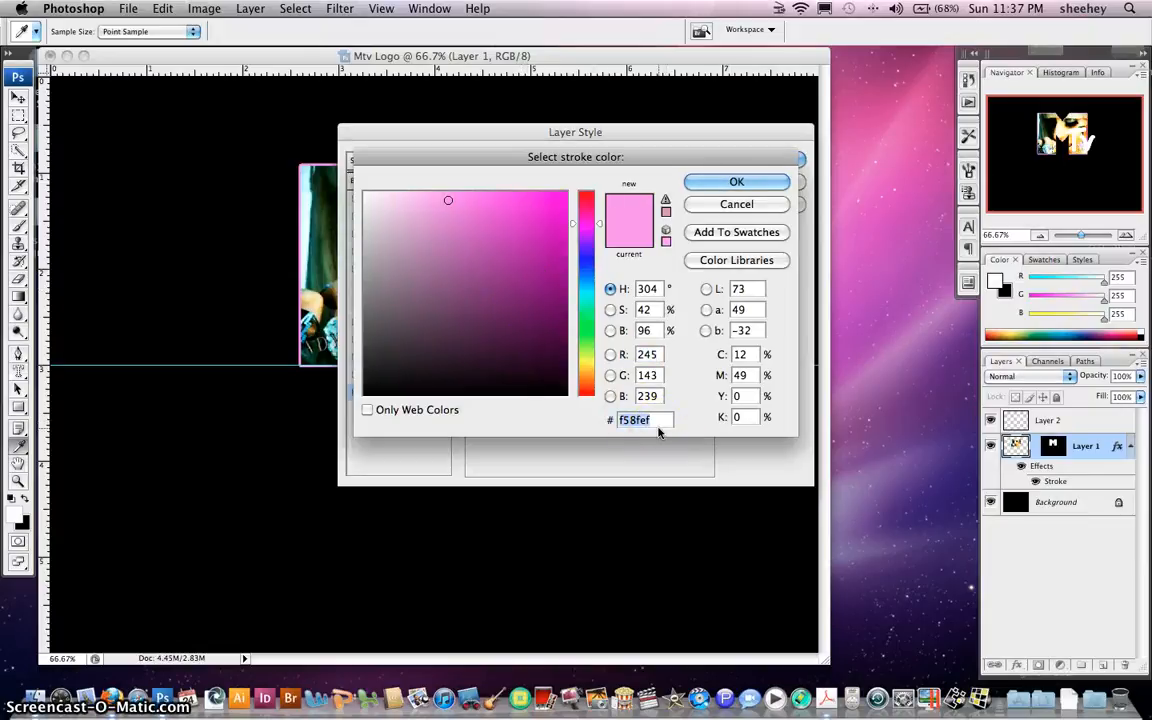
left_click(738, 186)
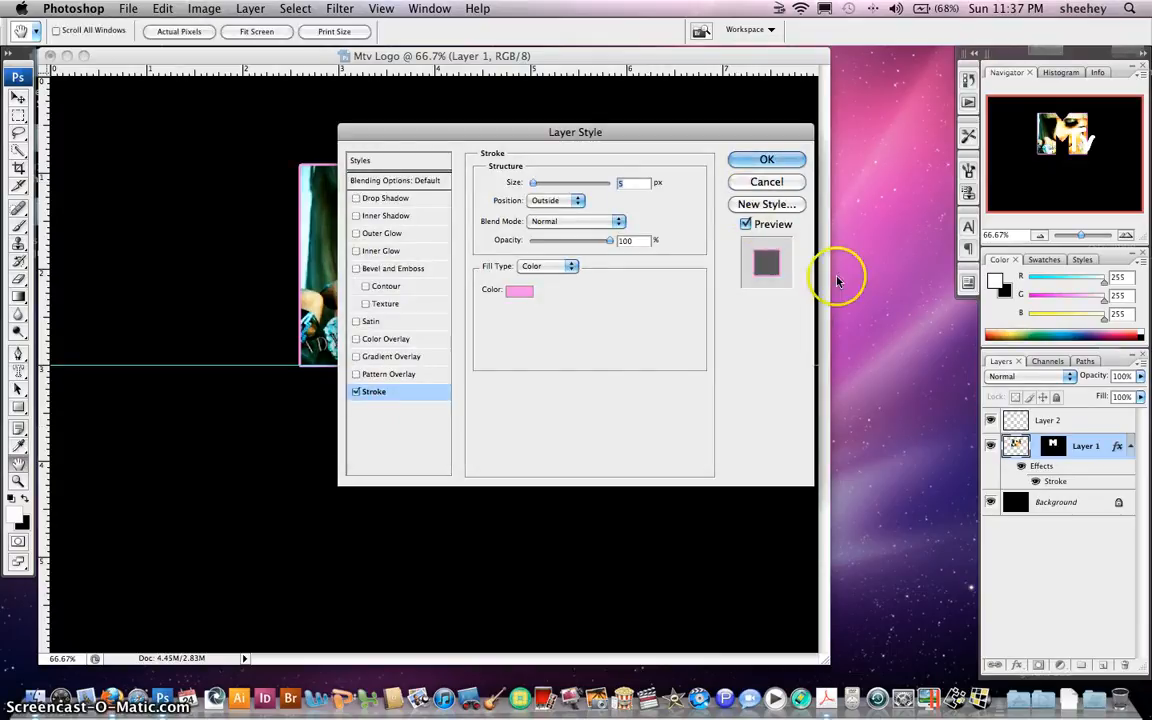
left_click(766, 160)
key("b")
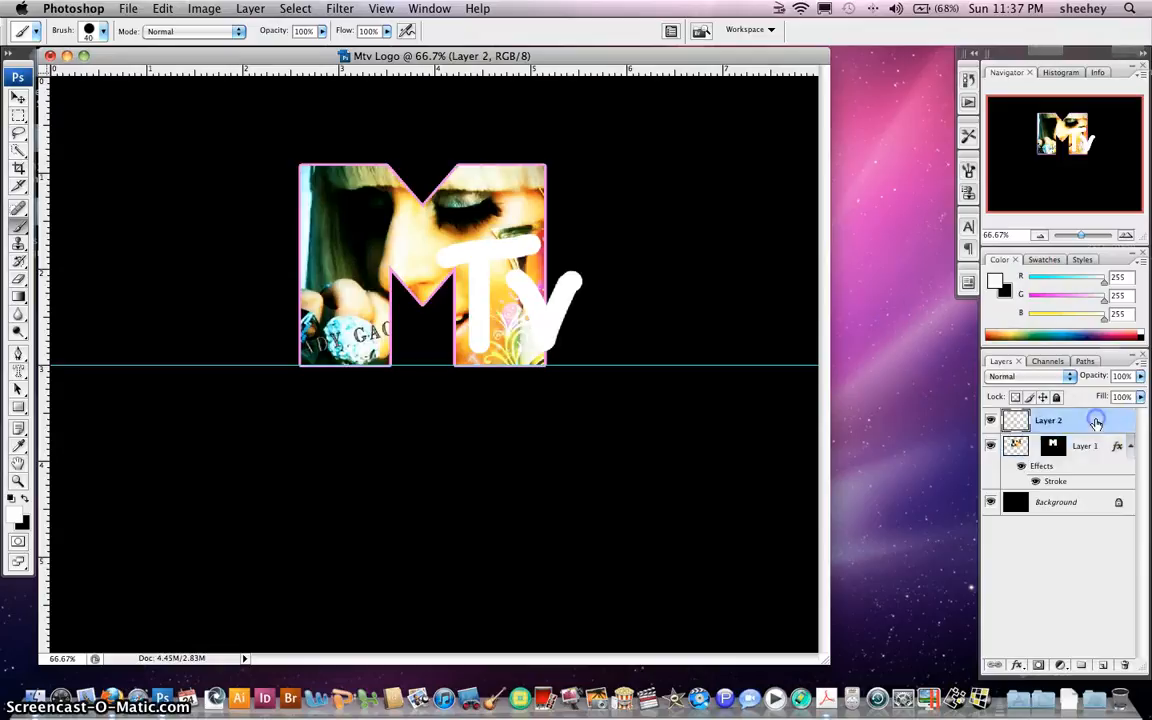
Give Layer 2 a 2 px stroke in colour f58fef
double_click(1096, 424)
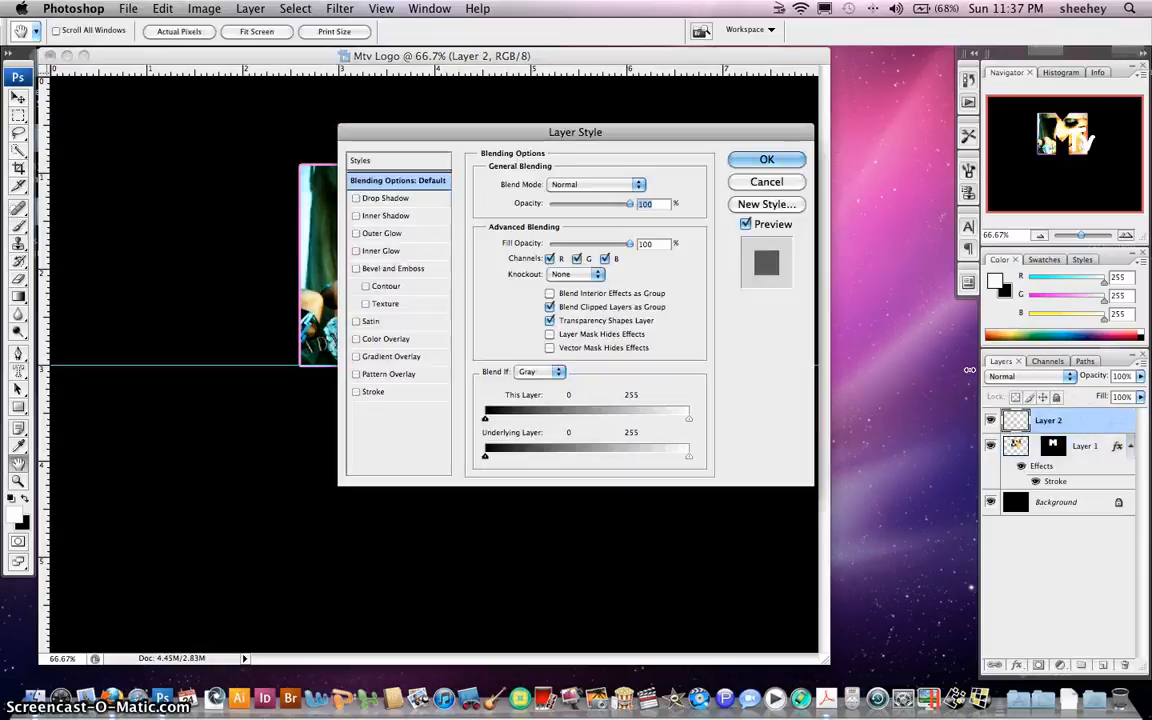
left_click(370, 391)
left_click(470, 285)
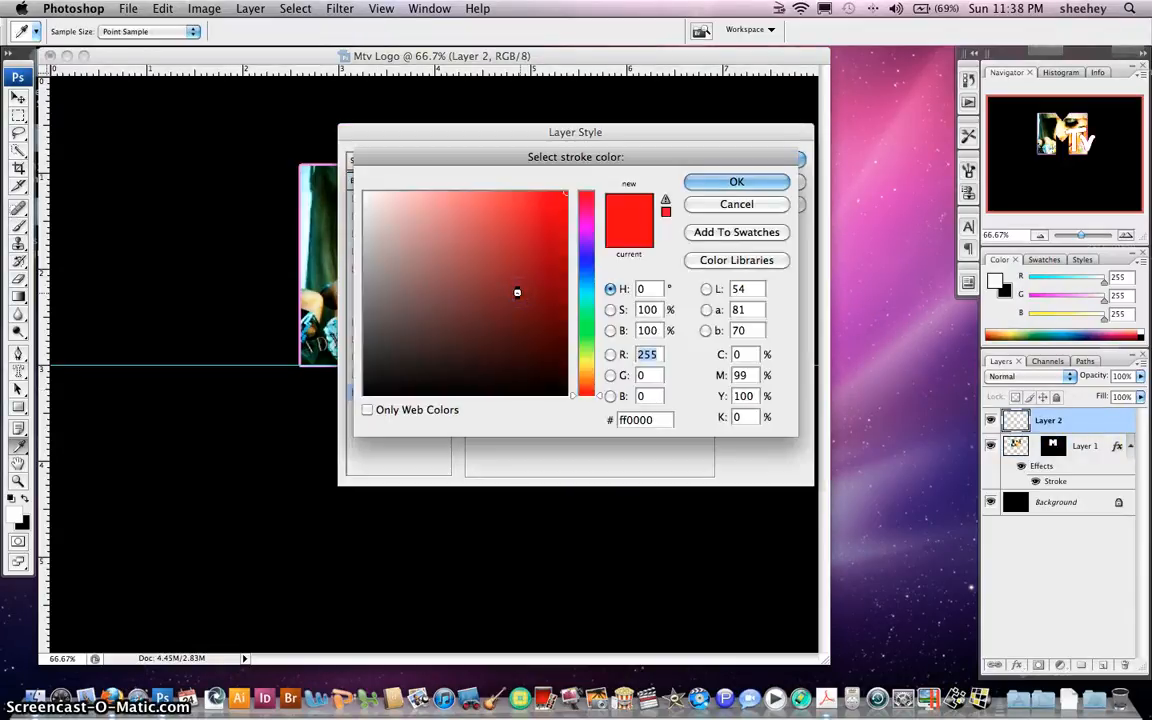
left_click(661, 419)
left_click_drag(661, 419, 573, 408)
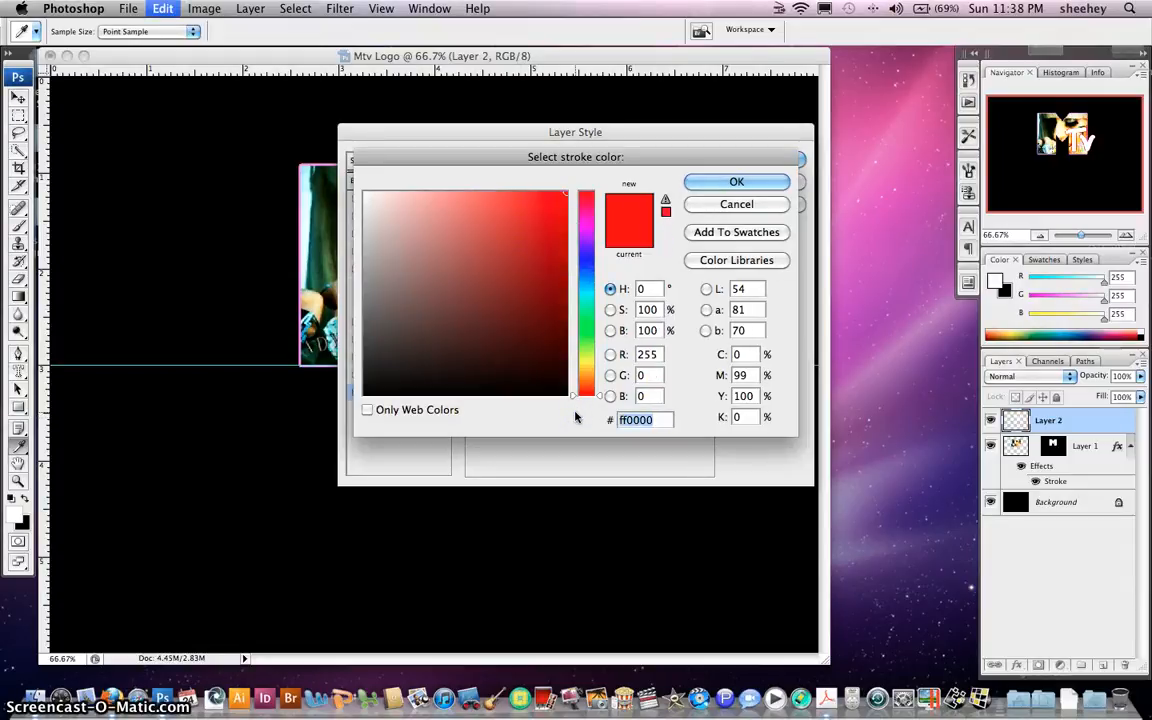
type("f58fef")
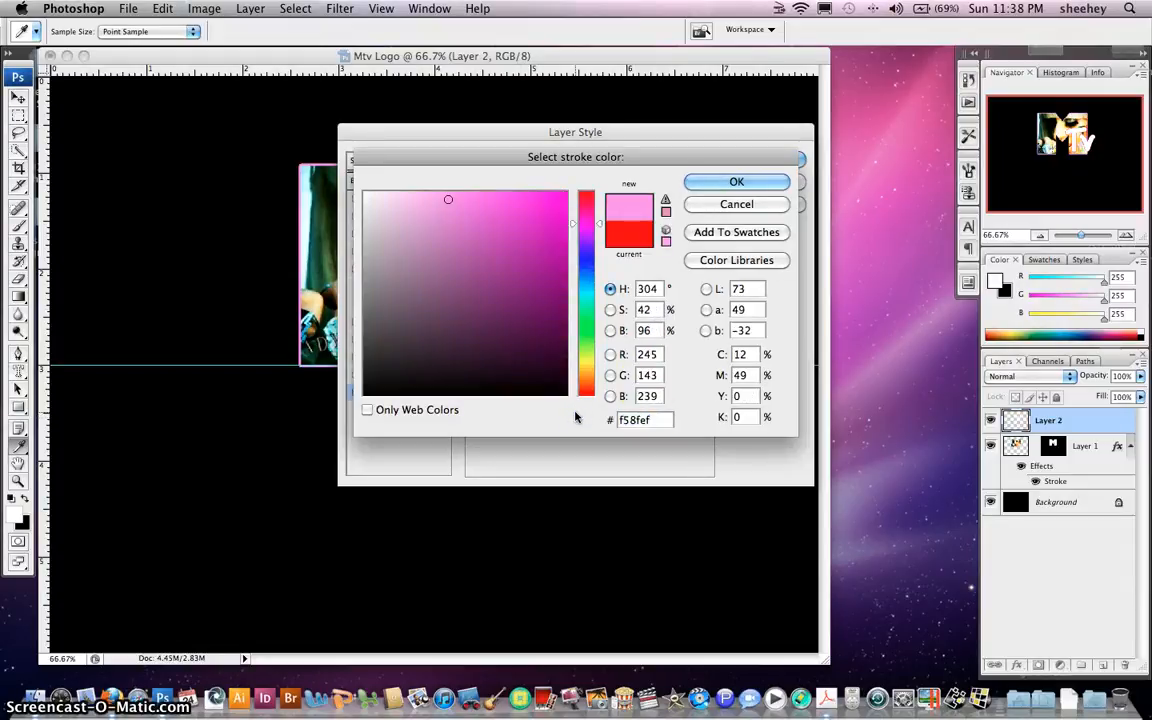
left_click(736, 181)
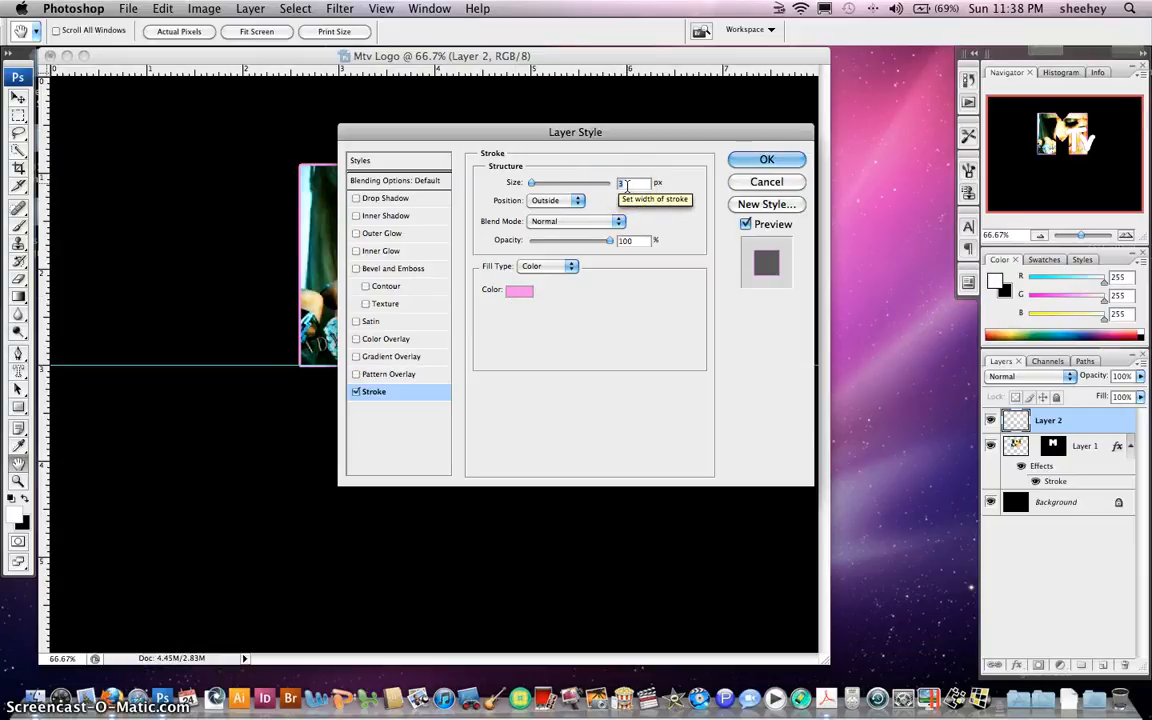
type("2")
left_click(767, 163)
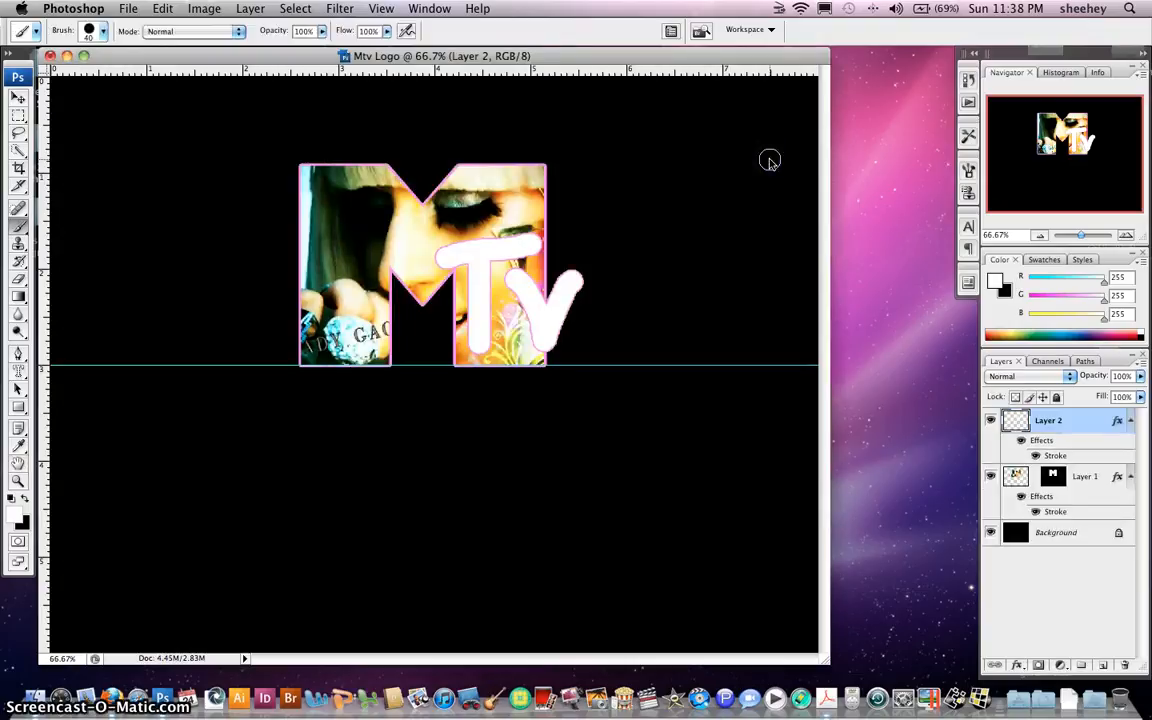
Hide the black background and merge the visible M and TV layers into one
left_click(991, 534)
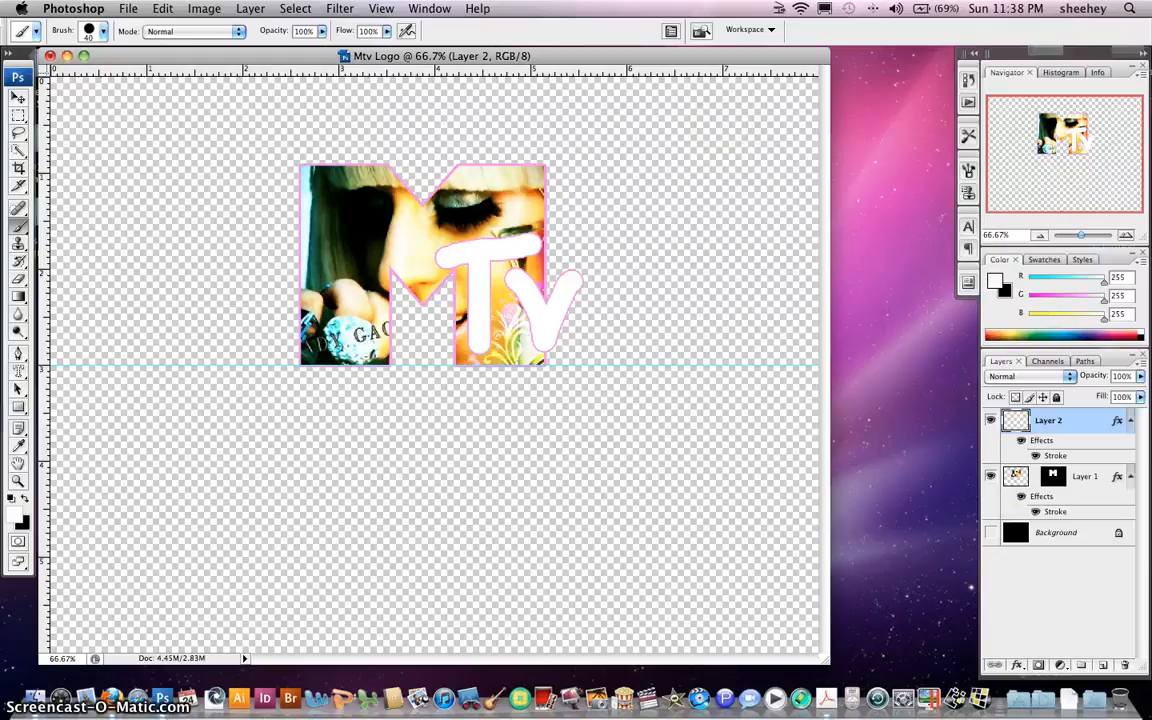
left_click(250, 9)
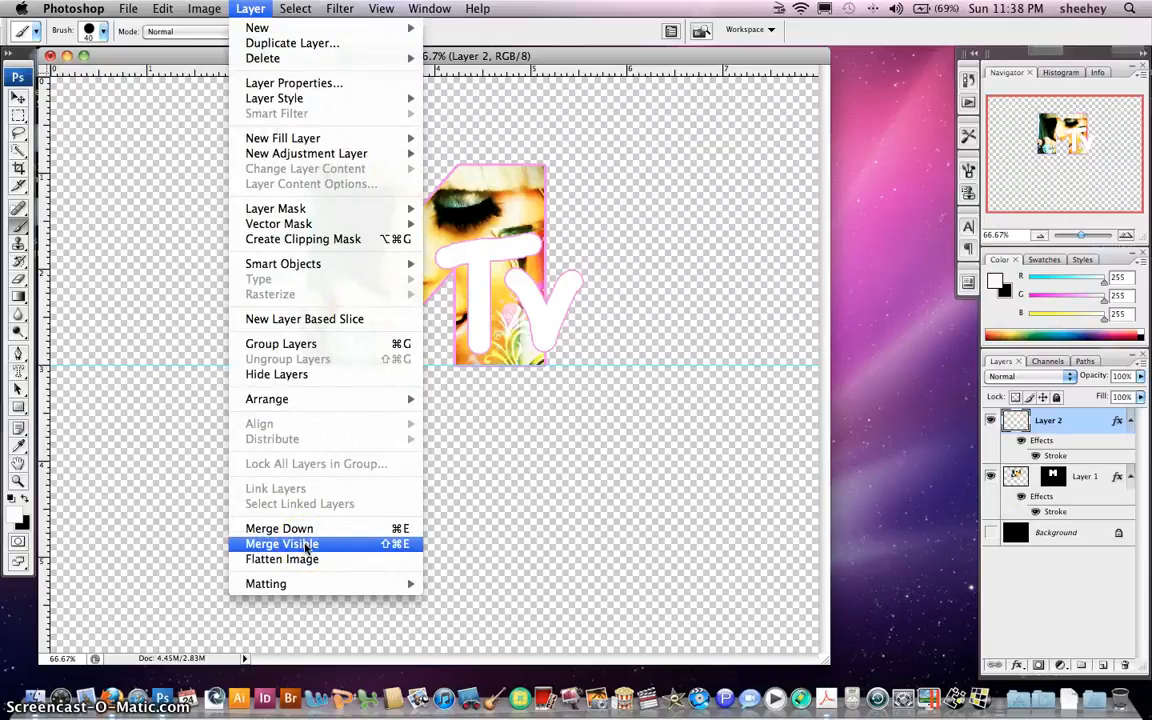
left_click(305, 544)
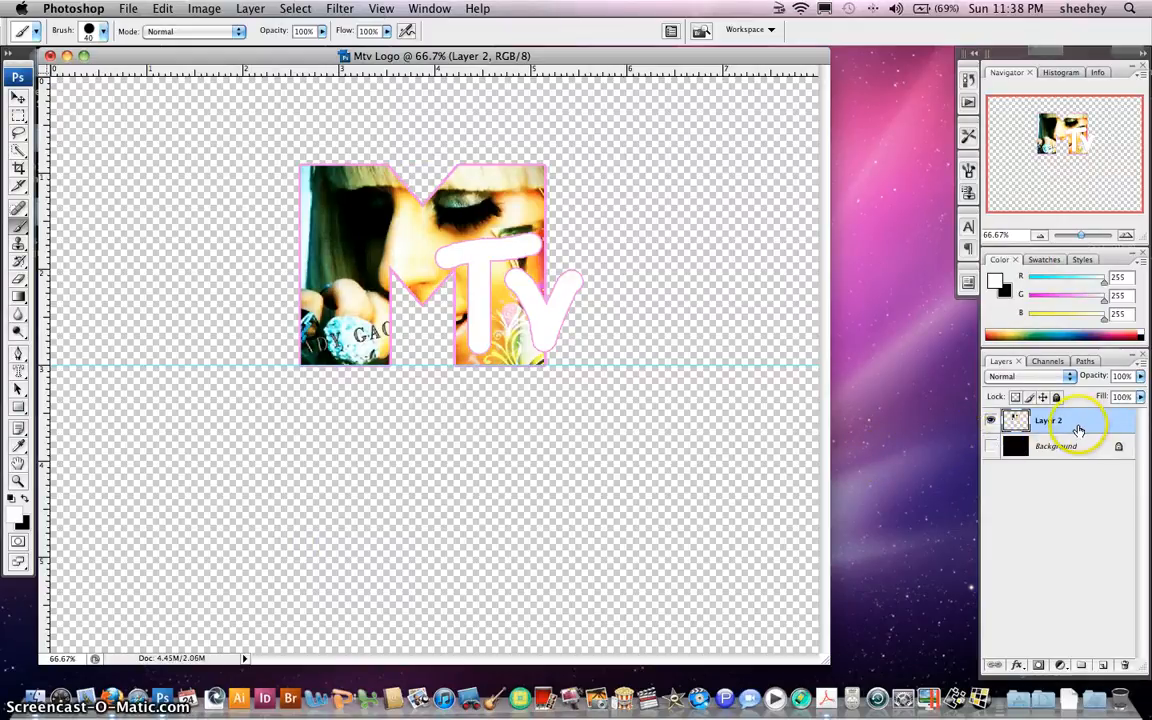
Duplicate the merged logo as Layer 2 copy and show the background again
left_click(250, 8)
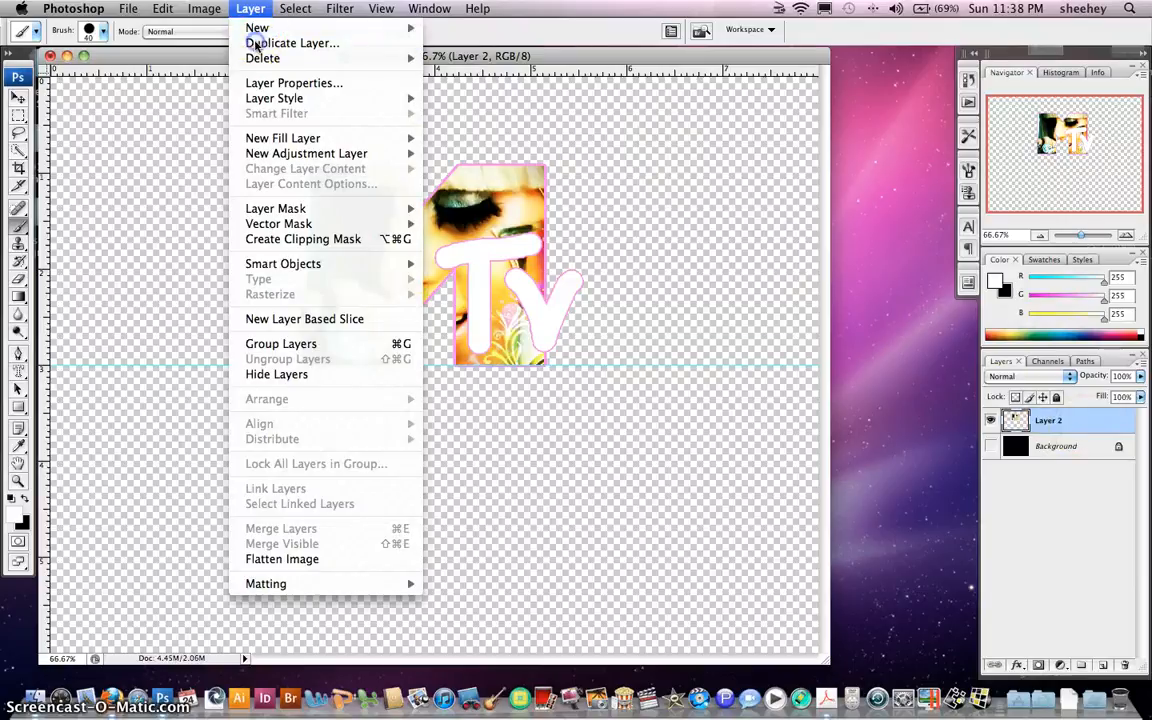
left_click(260, 43)
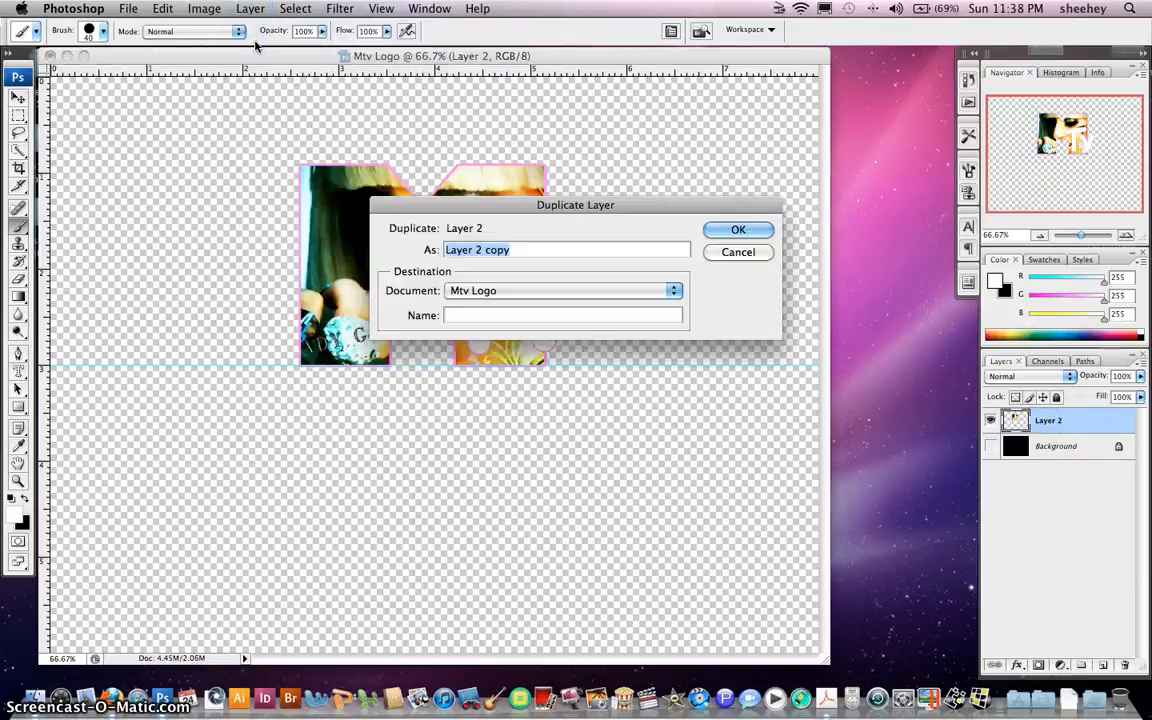
left_click(722, 231)
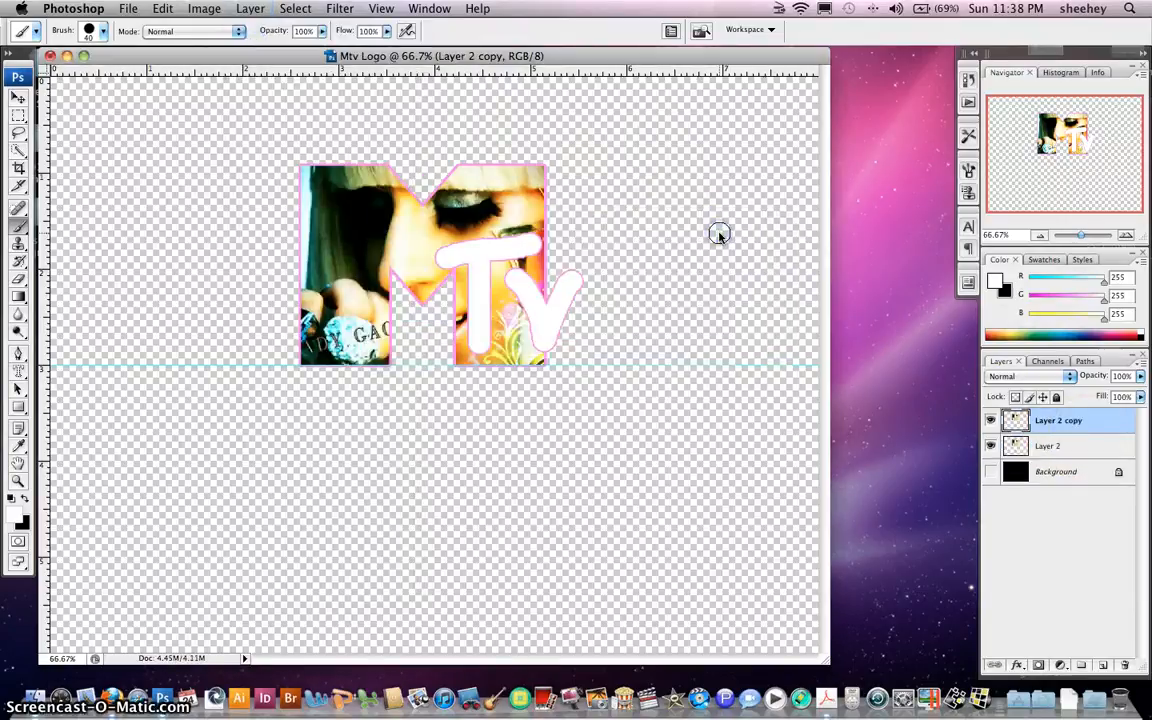
left_click(991, 472)
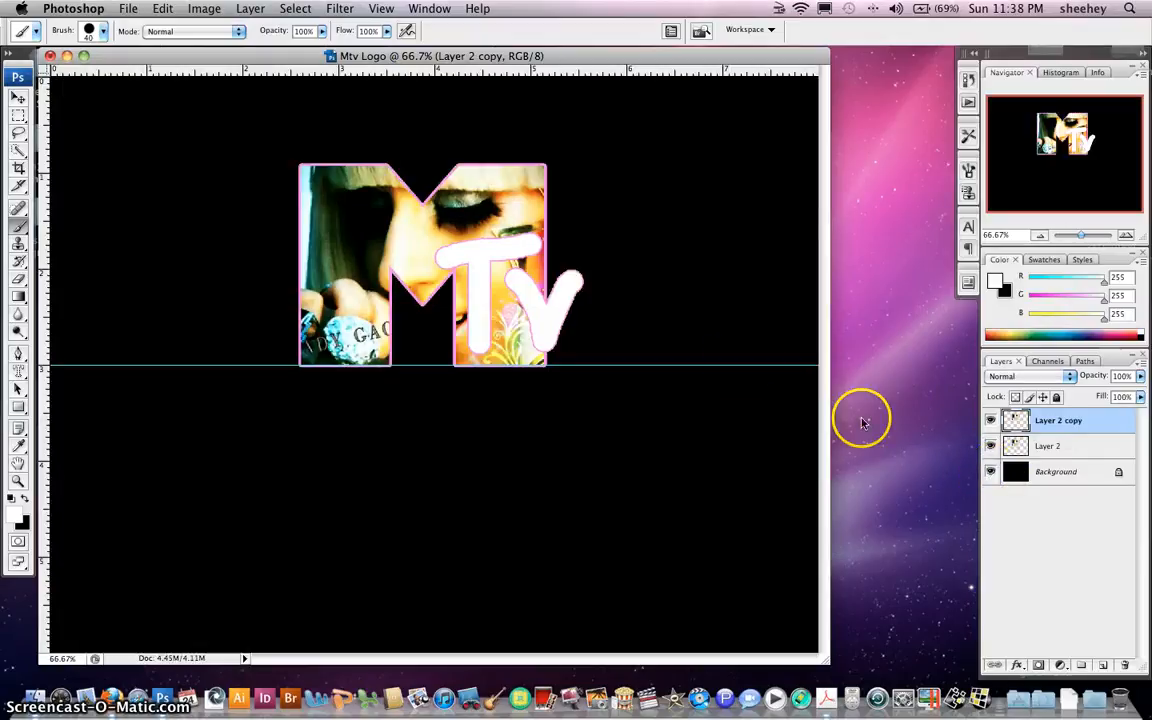
Flip Layer 2 copy vertically and move it below the guide line
left_click(163, 8)
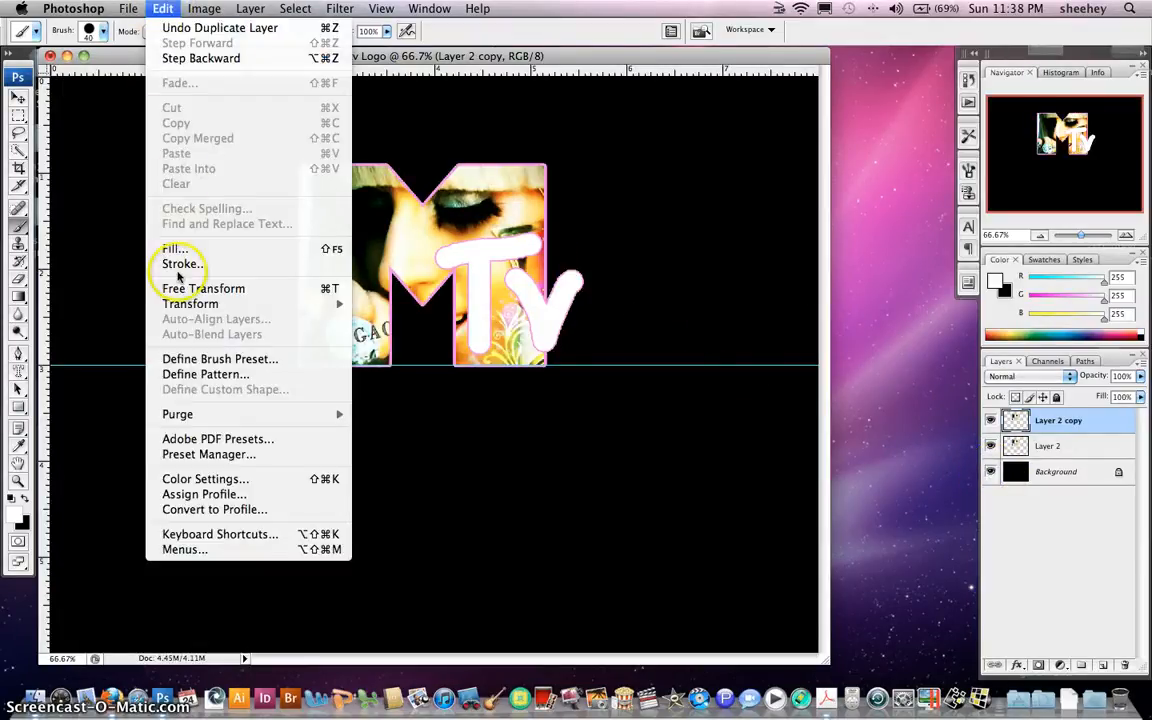
mouse_move(183, 306)
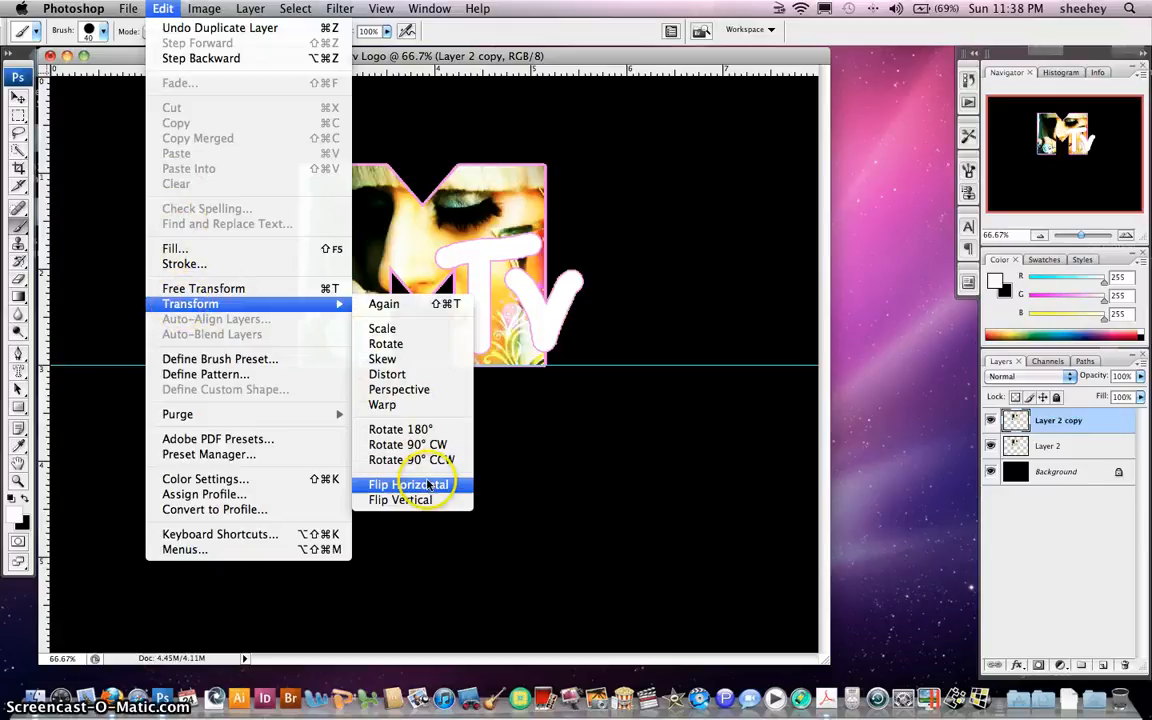
left_click(429, 500)
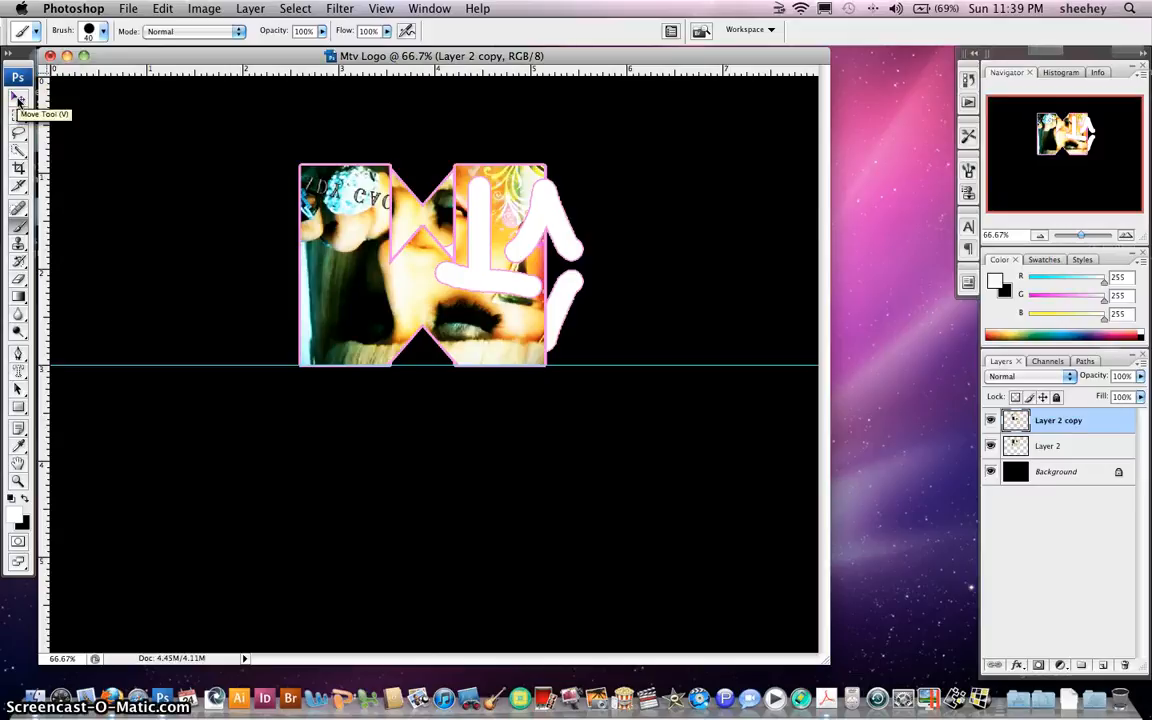
left_click(18, 98)
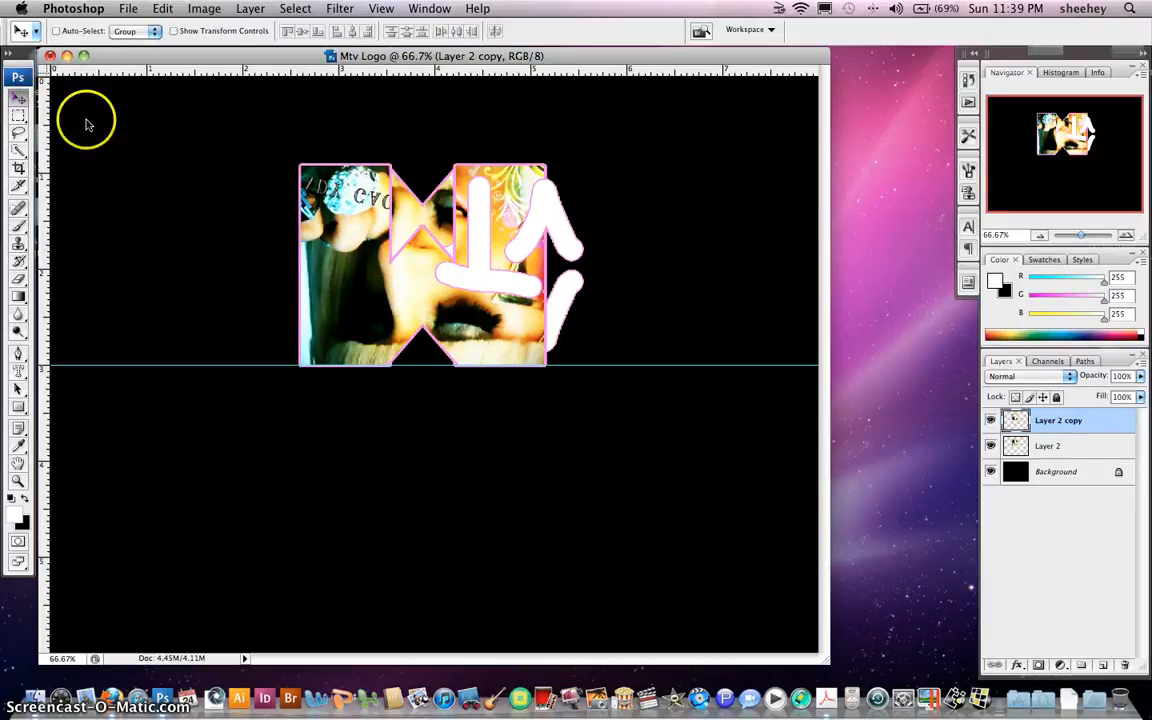
left_click_drag(425, 294, 437, 486)
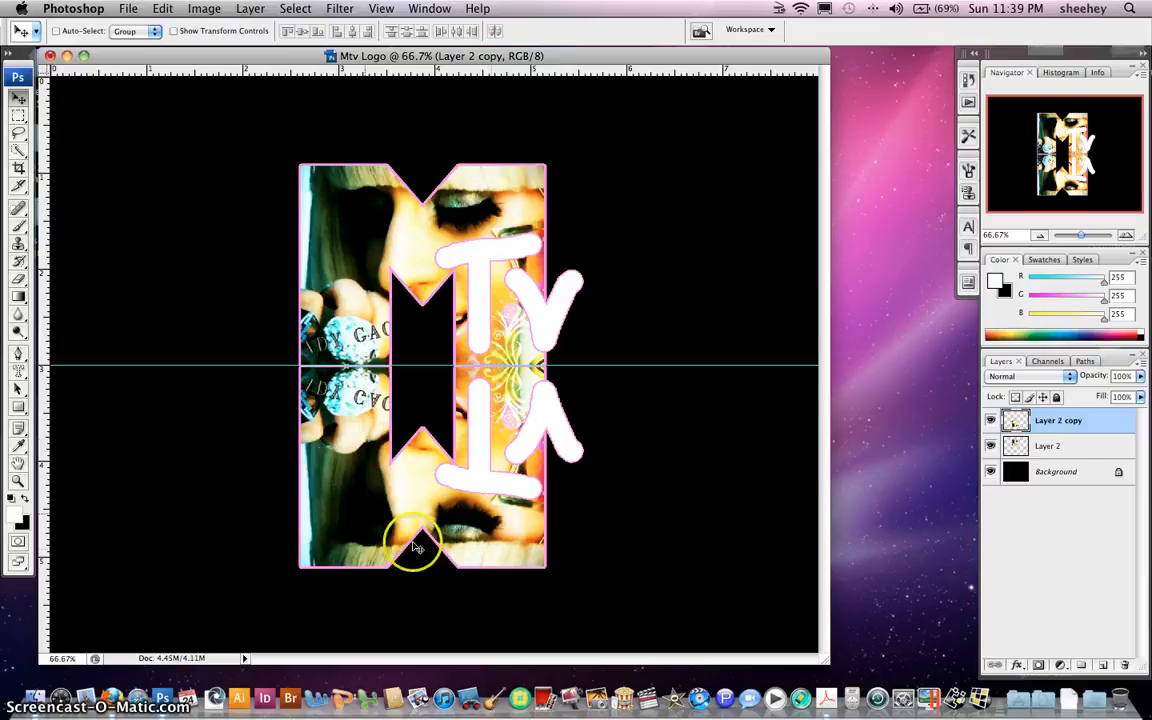
Lower the reflection layer's opacity to 50%
left_click(1139, 378)
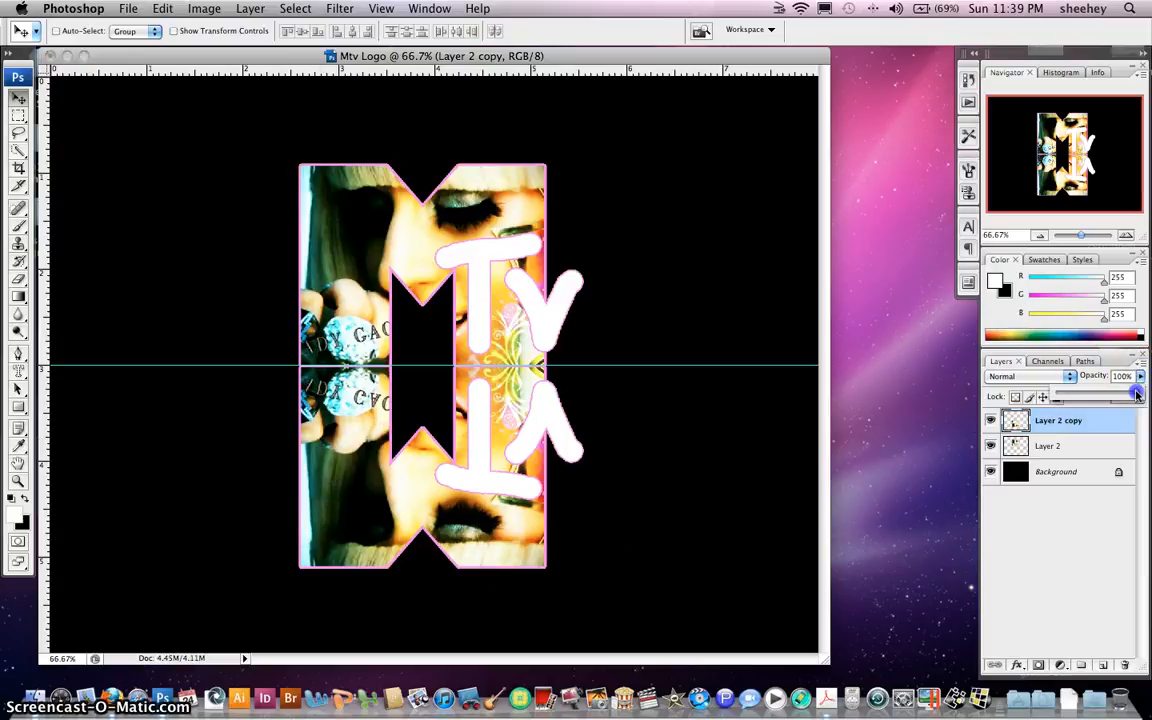
left_click_drag(1117, 396, 1100, 398)
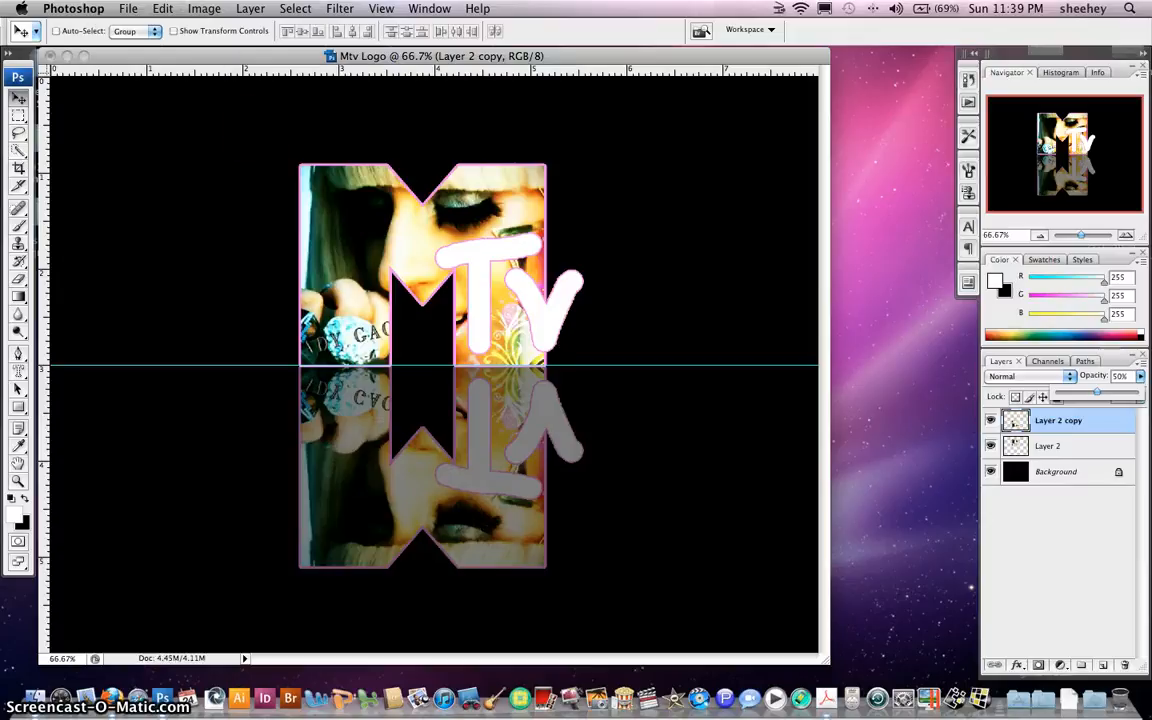
left_click(162, 8)
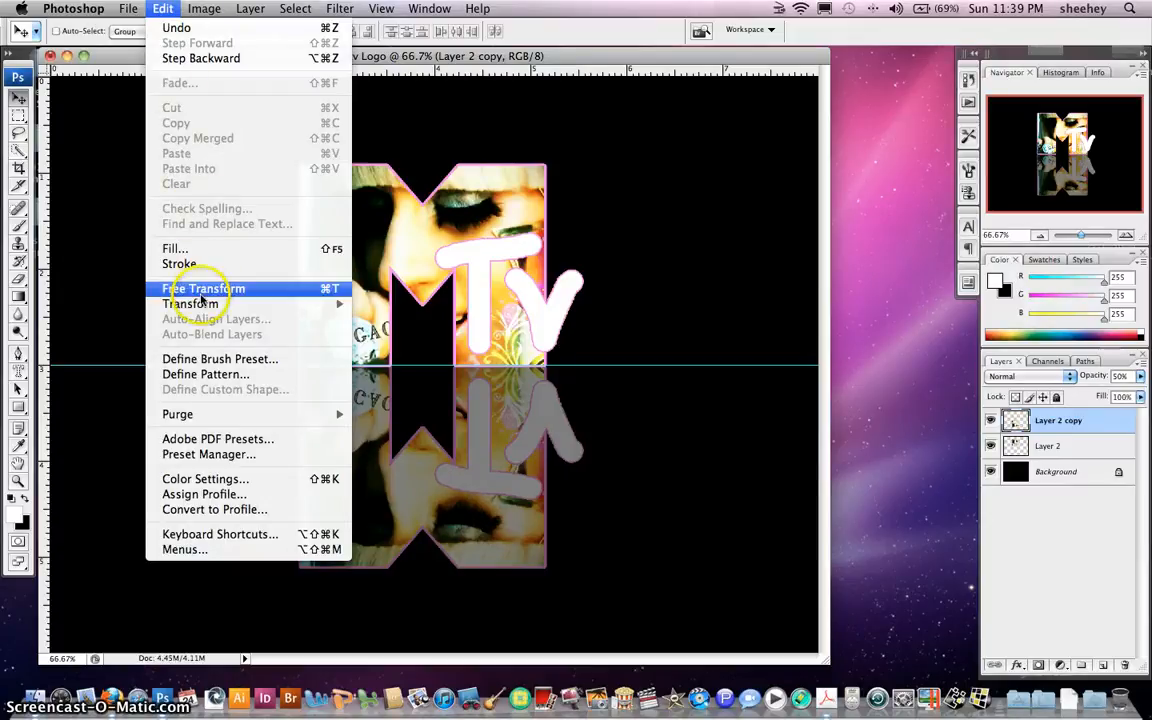
mouse_move(201, 304)
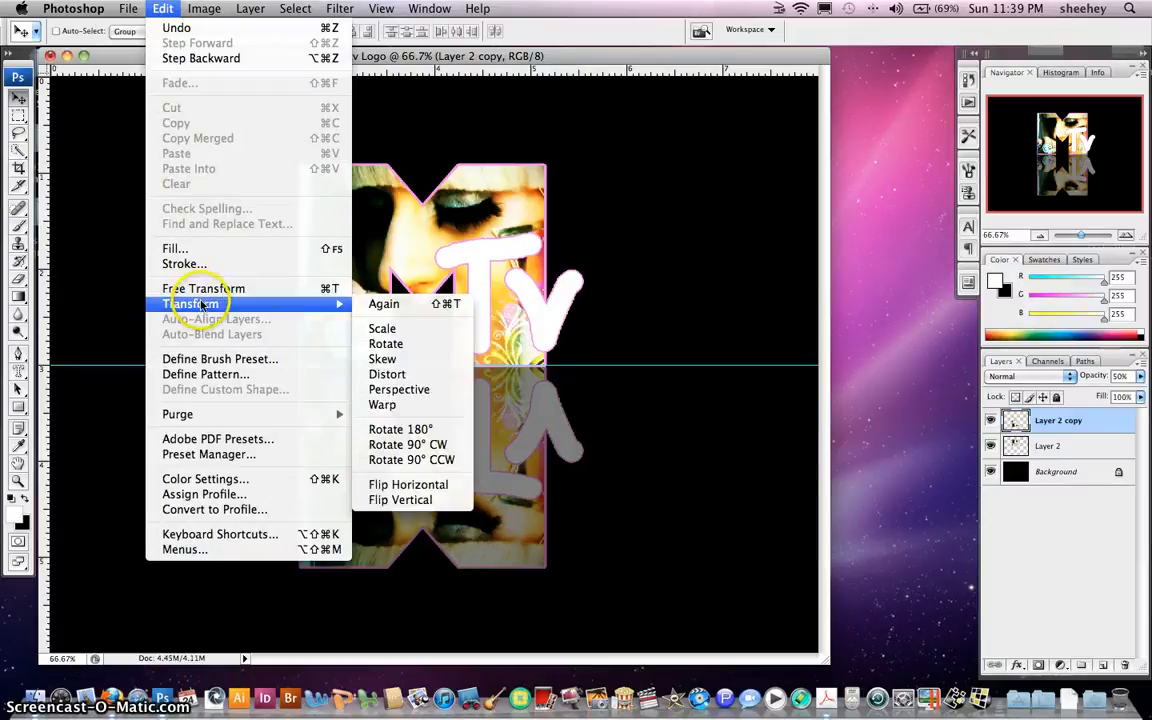
Apply a perspective transform that pulls the reflection's bottom-left corner outward
left_click(440, 389)
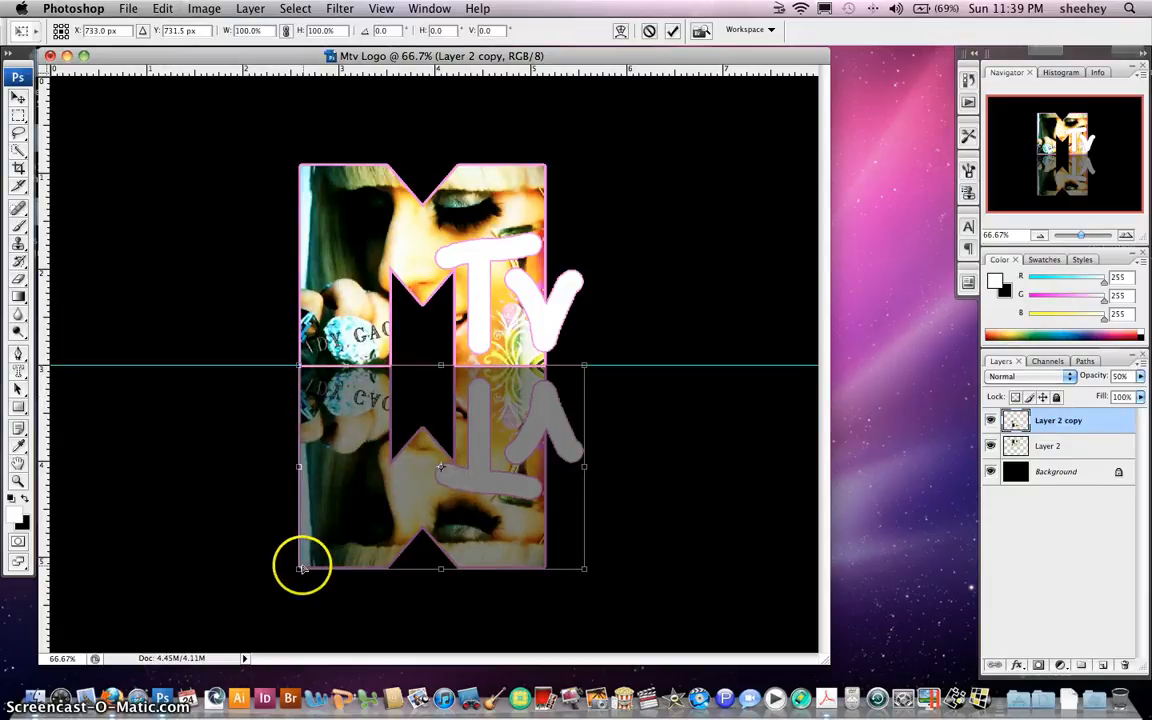
left_click_drag(301, 568, 230, 561)
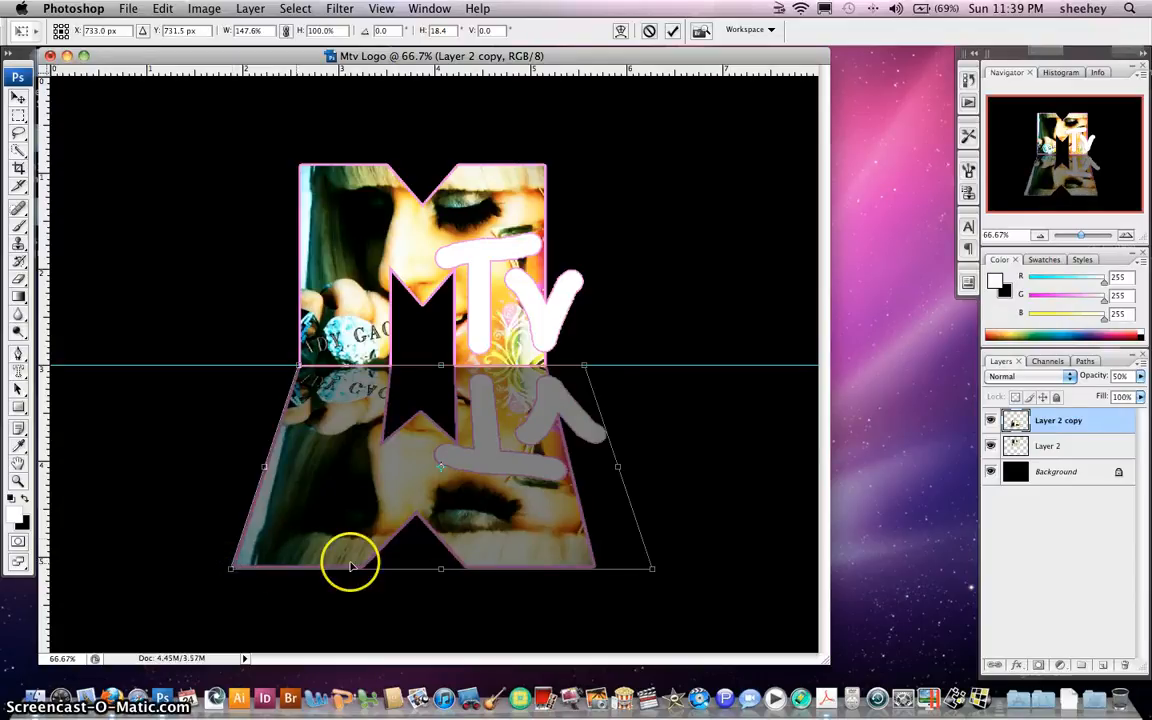
left_click(673, 32)
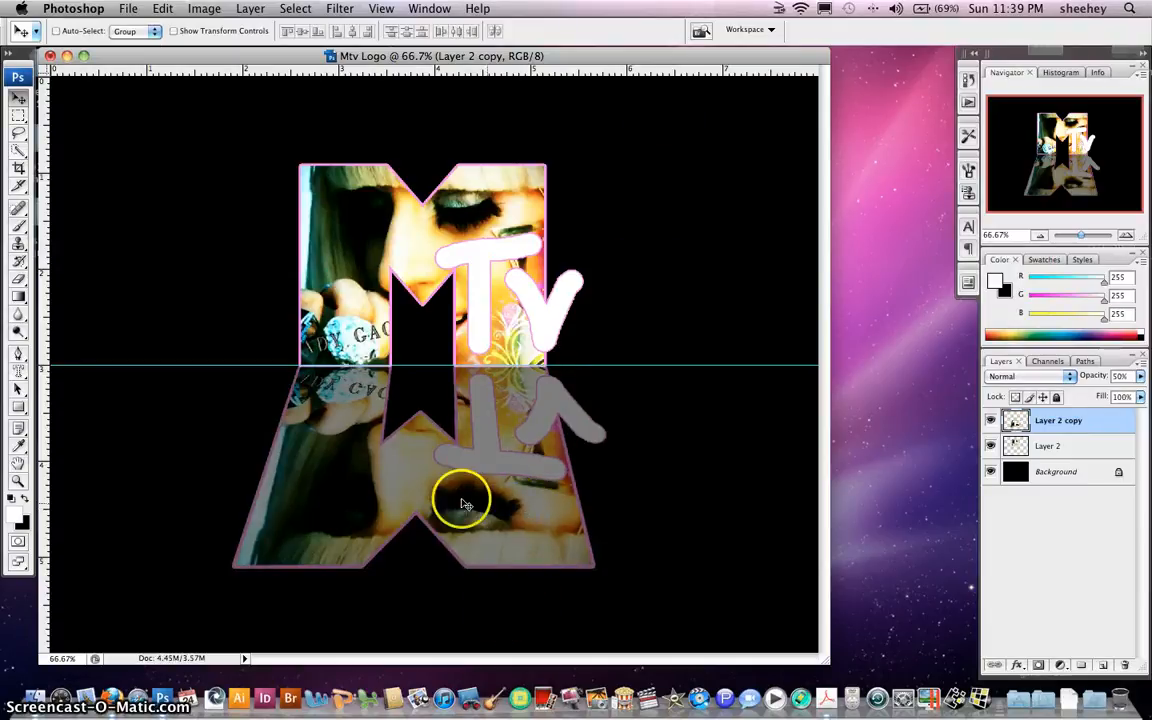
Enter Quick Mask and set up a linear foreground-to-background gradient
left_click(20, 543)
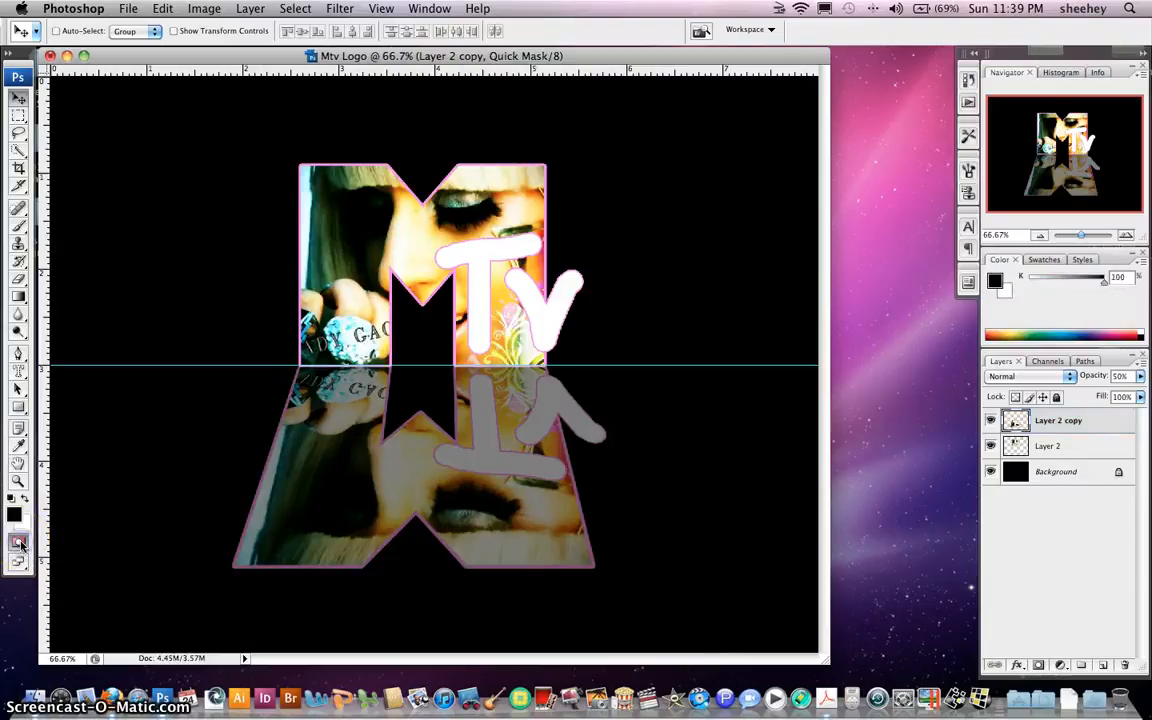
key("d")
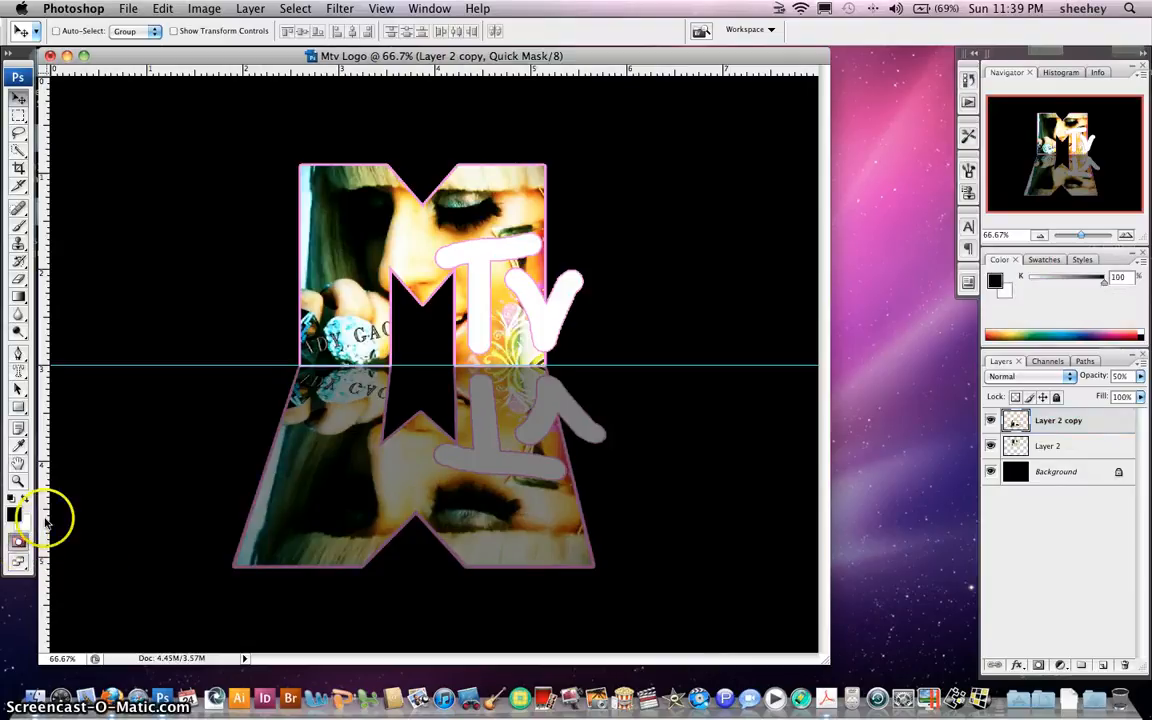
left_click(17, 298)
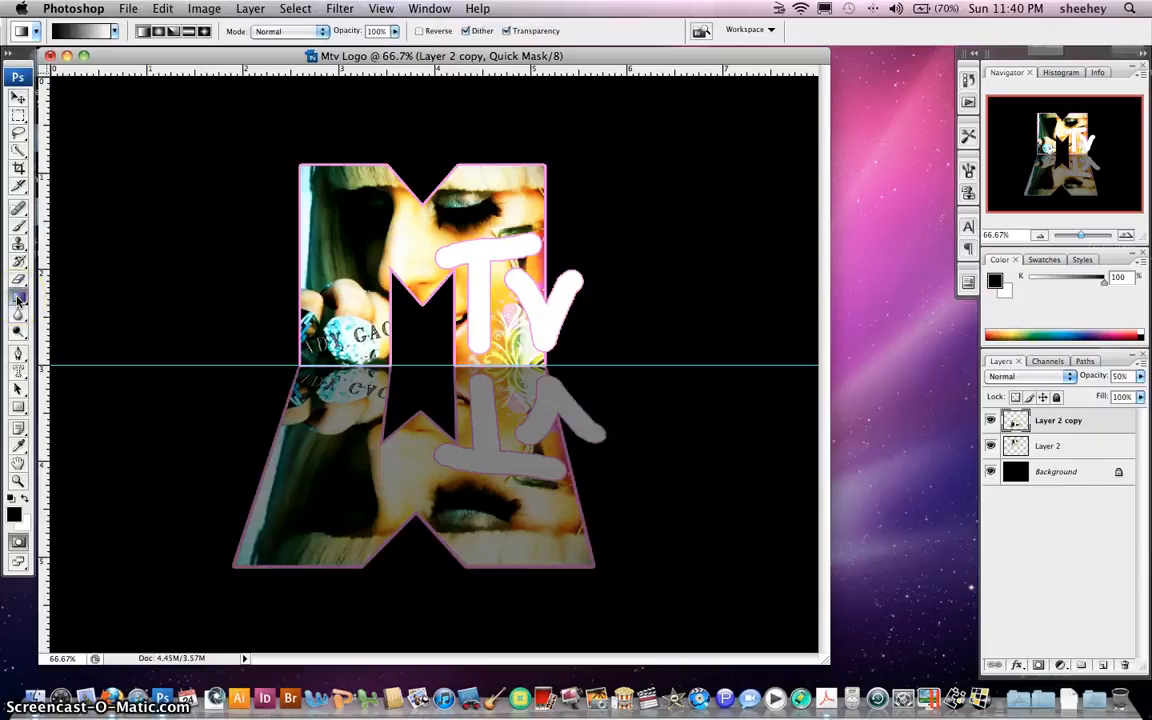
left_click(115, 30)
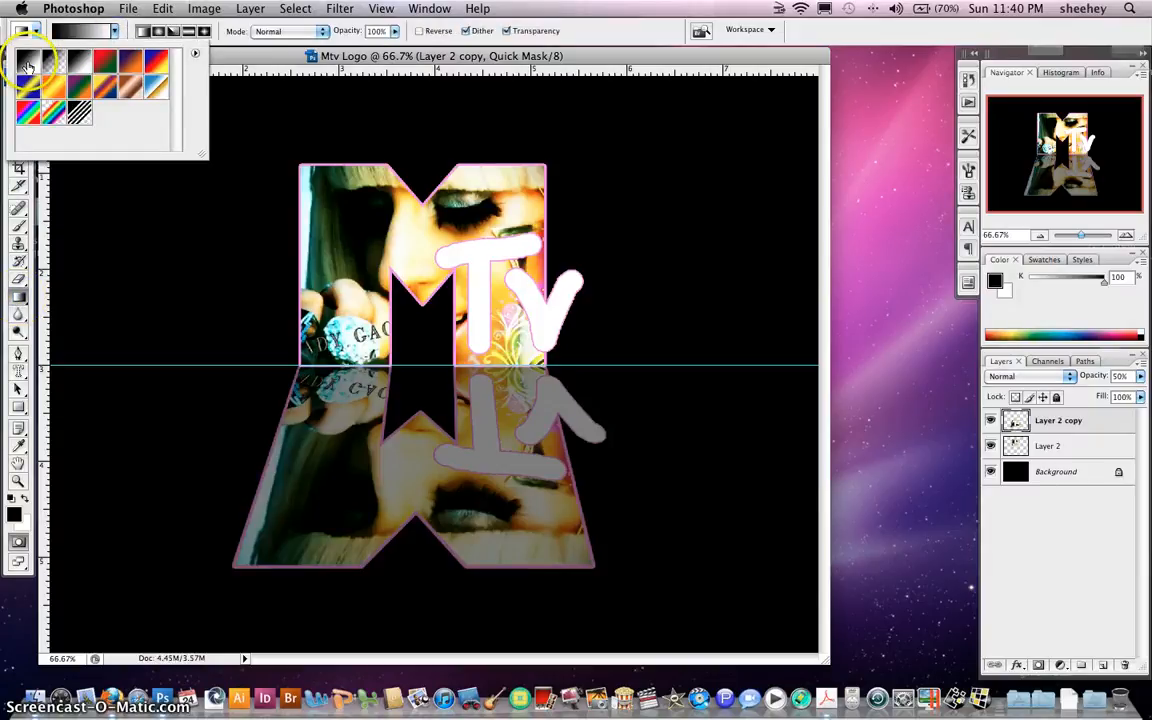
left_click(27, 65)
left_click(144, 32)
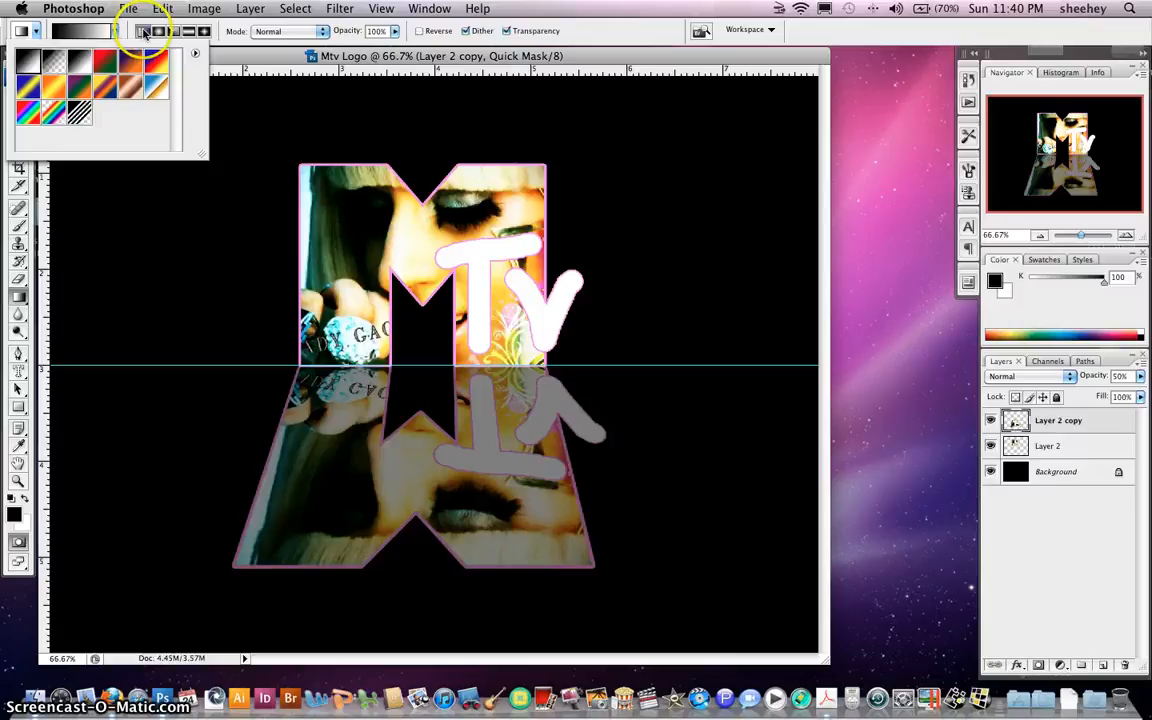
left_click(144, 32)
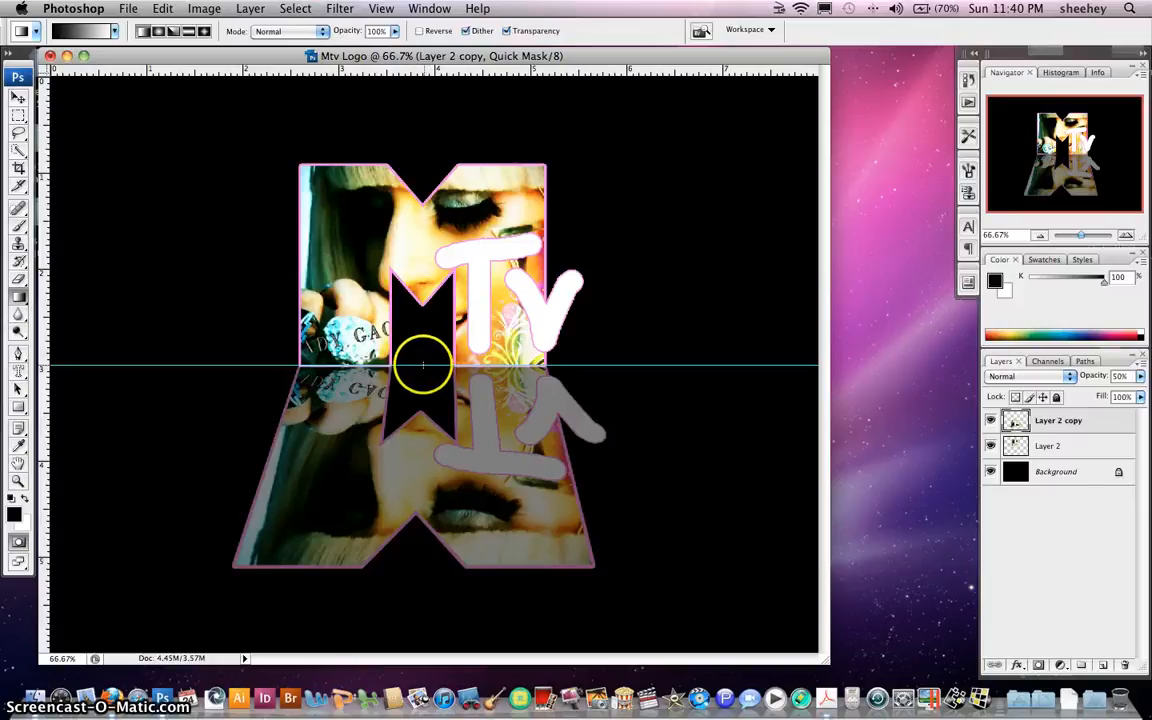
Drag a gradient mask down the reflection, delete the selection and deselect
left_click_drag(423, 365, 420, 366)
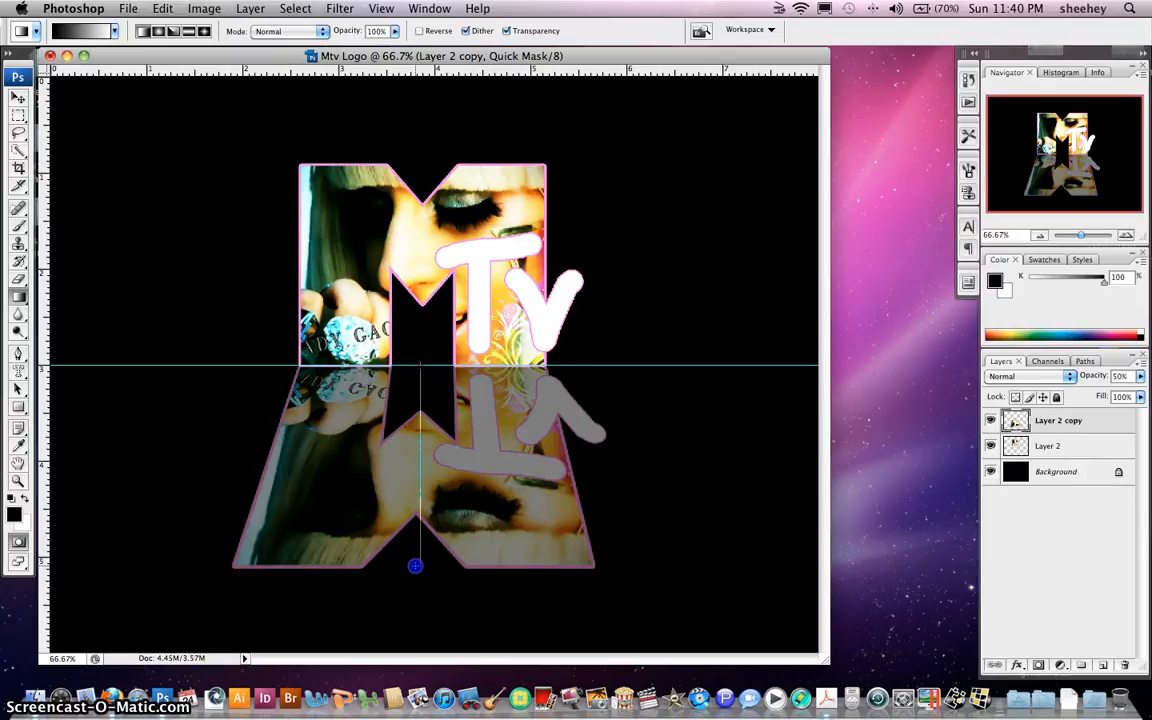
left_click_drag(415, 566, 415, 566)
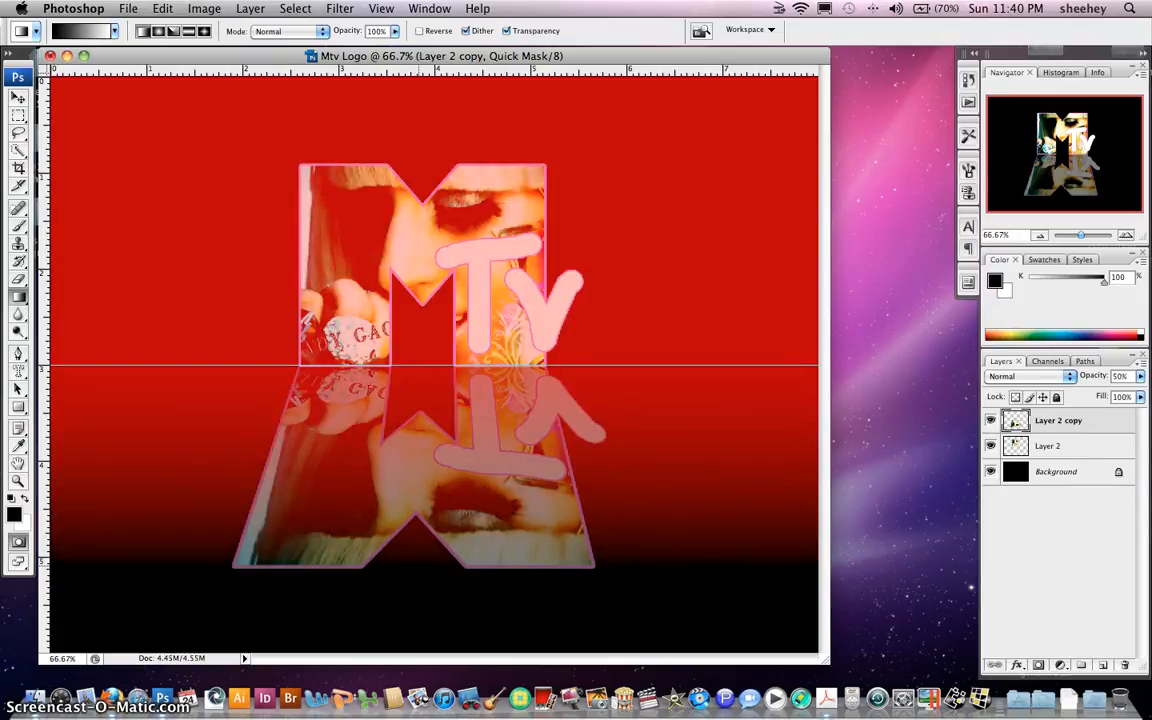
key("q")
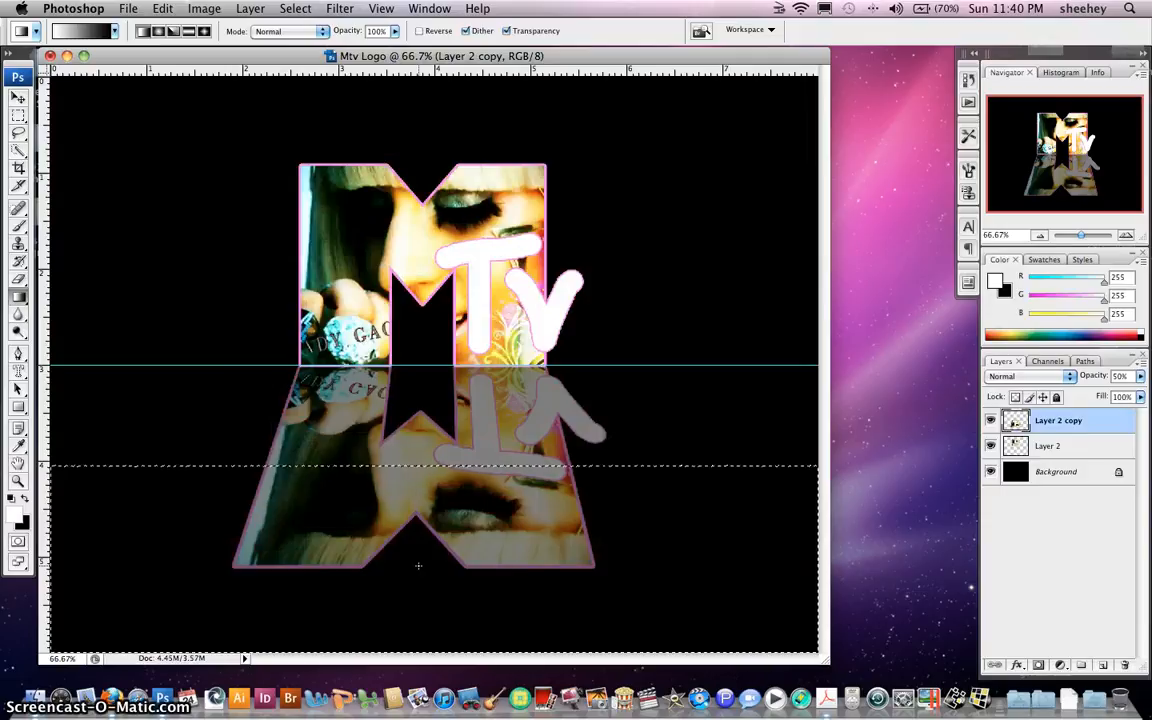
key("Delete")
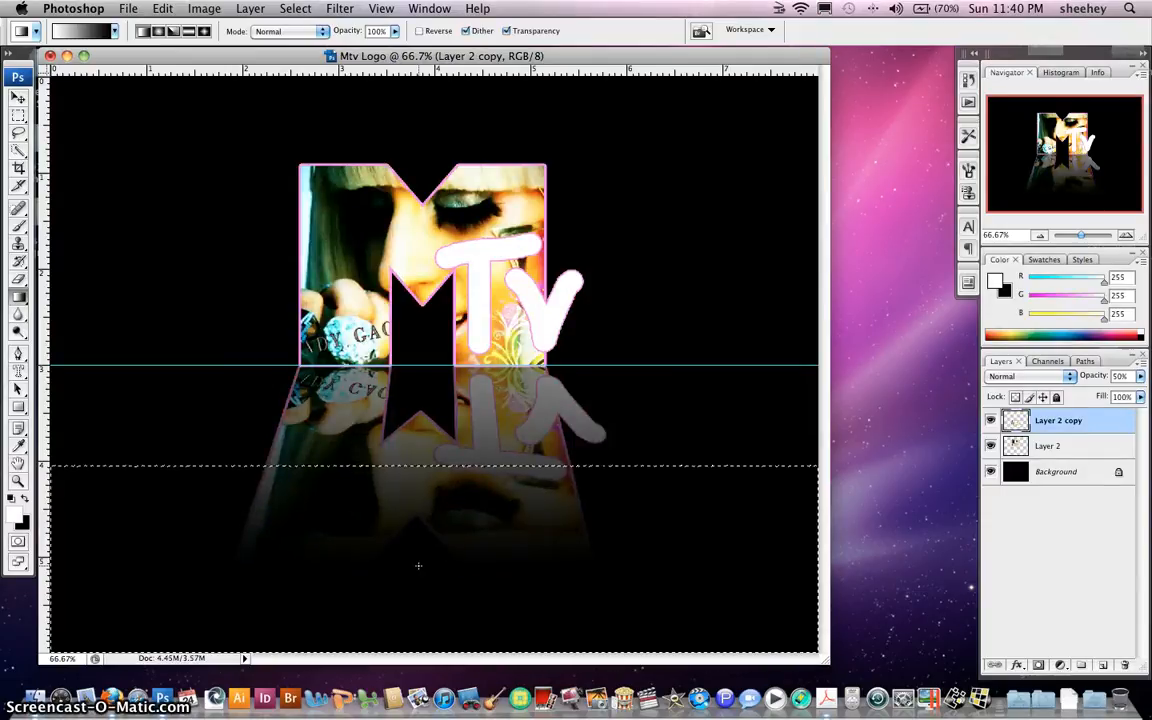
key("super+d")
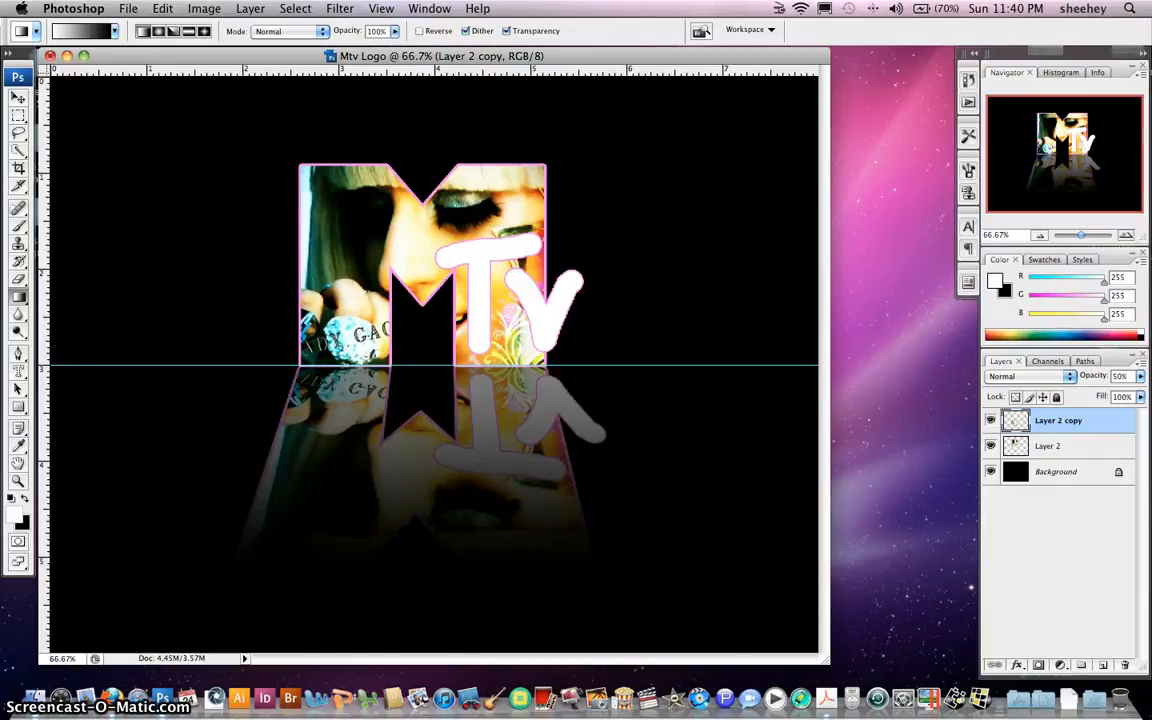
Restore the guide and undo the earlier fade to redo the gradient mask
left_click(381, 8)
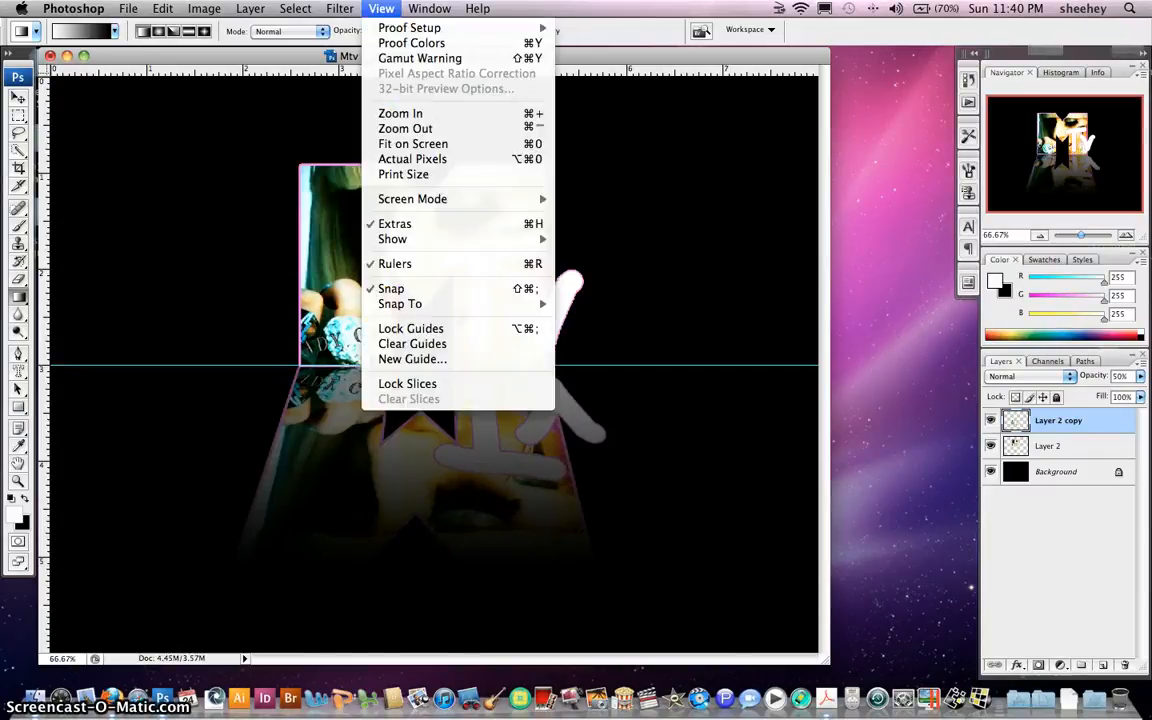
left_click(428, 344)
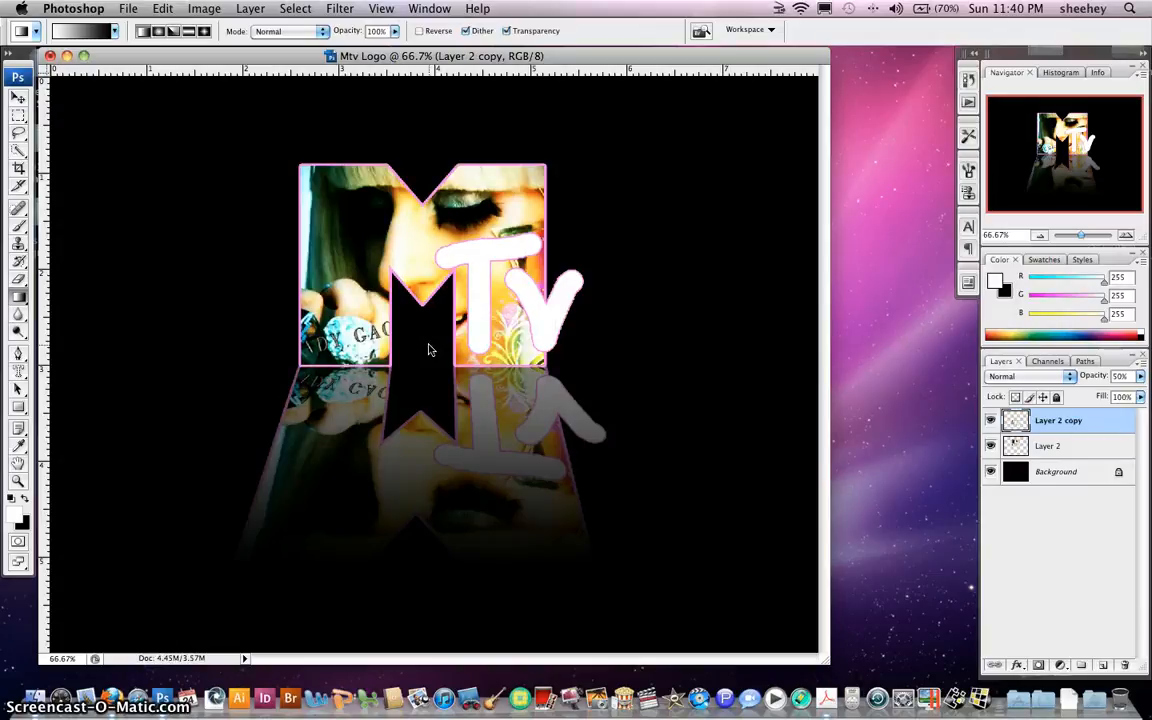
key("super+z")
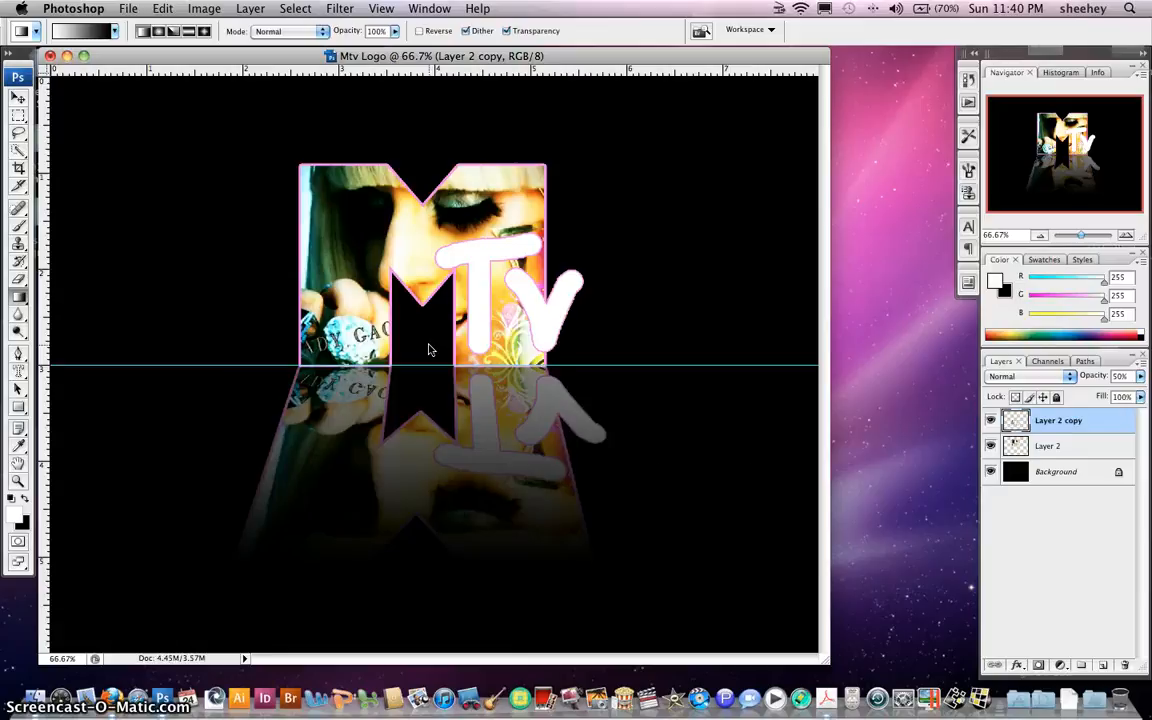
key("super+z")
key("q")
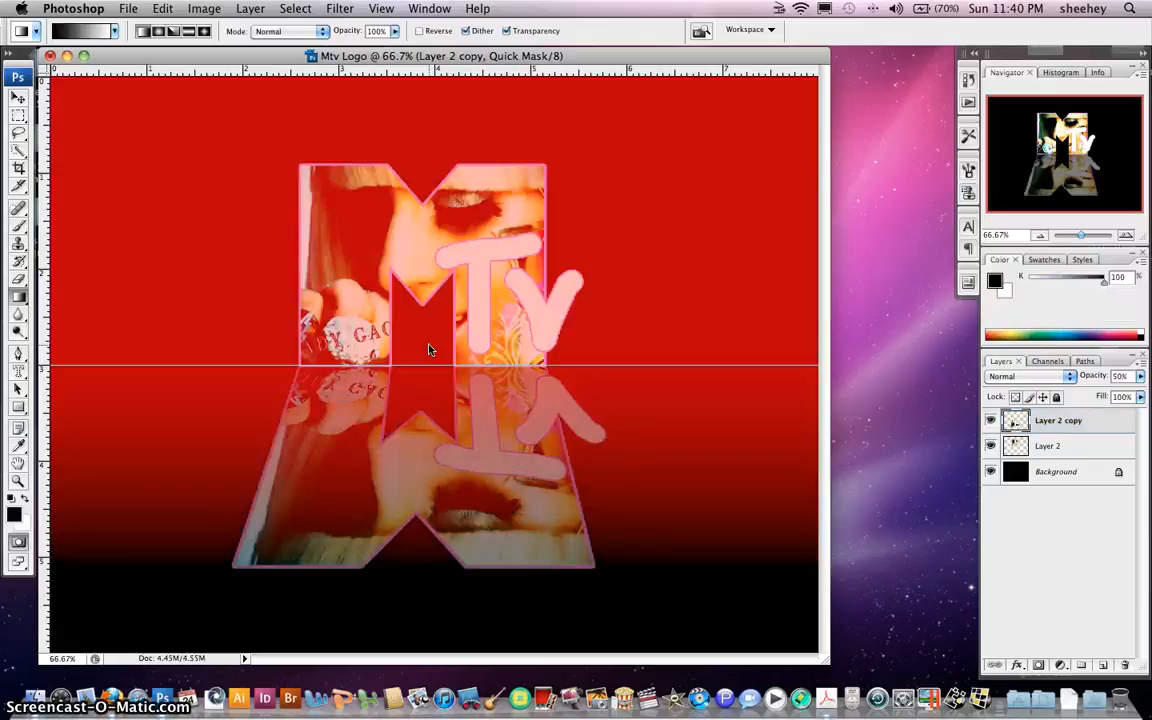
key("alt+super+z")
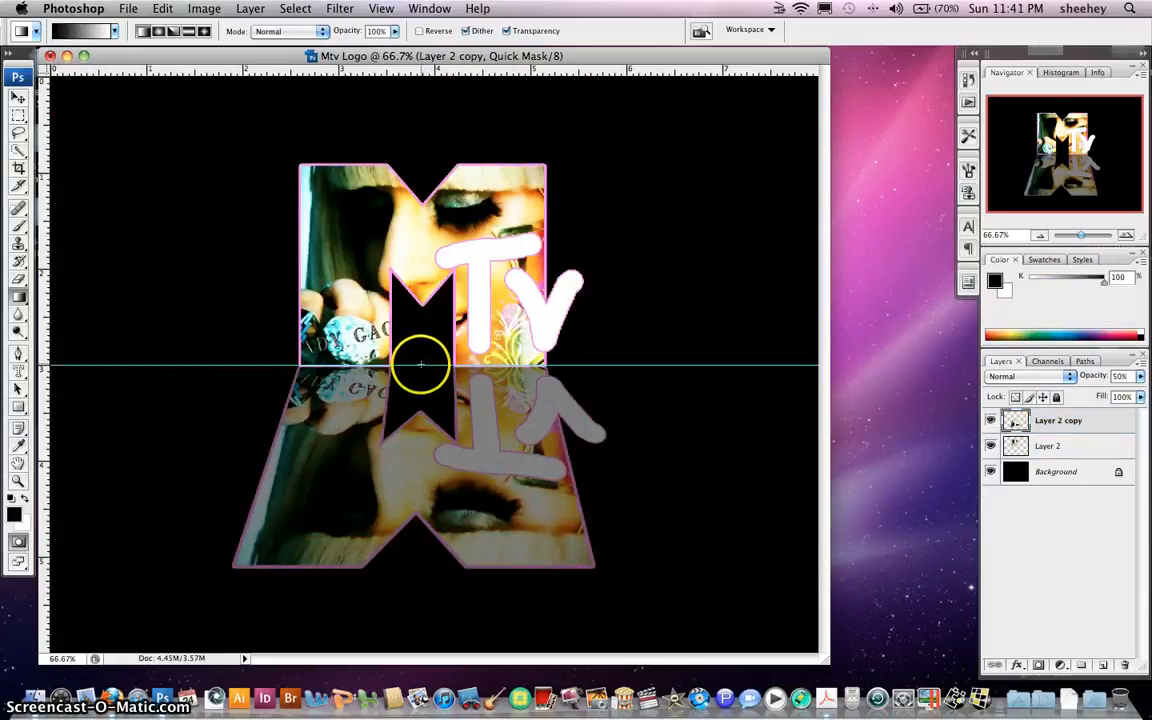
Try a short gradient mask below the logo, then undo it
left_click_drag(421, 366, 421, 366)
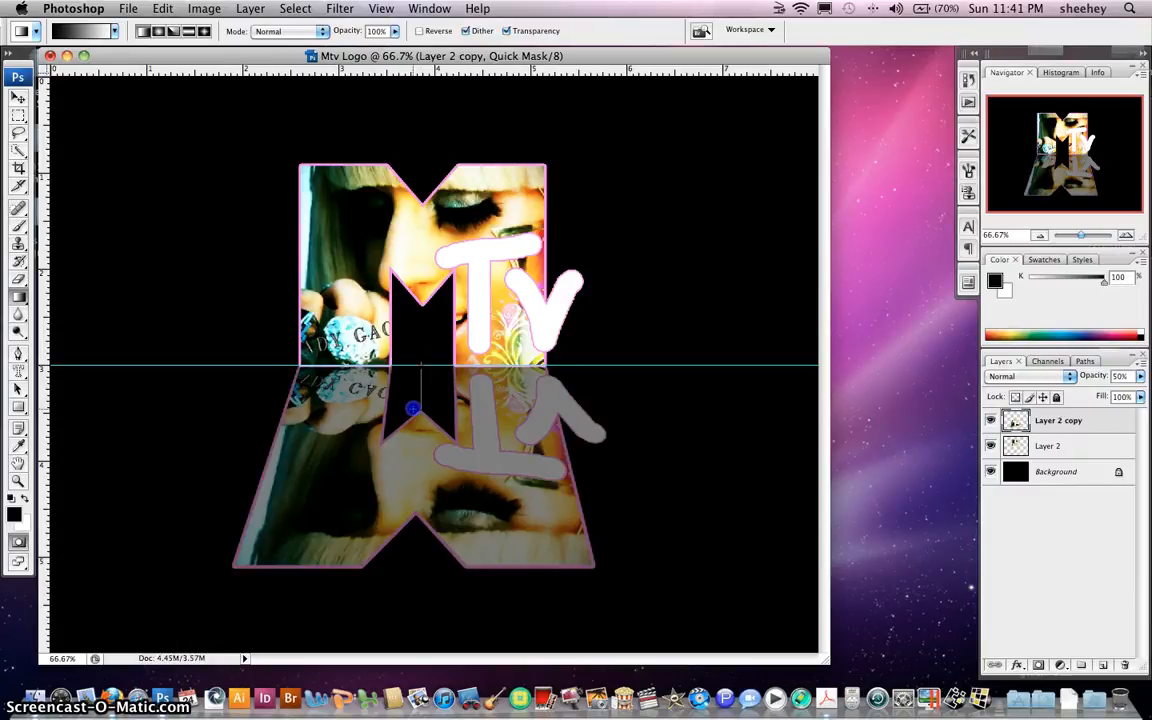
left_click_drag(412, 418, 413, 444)
left_click_drag(413, 463, 413, 463)
key("q")
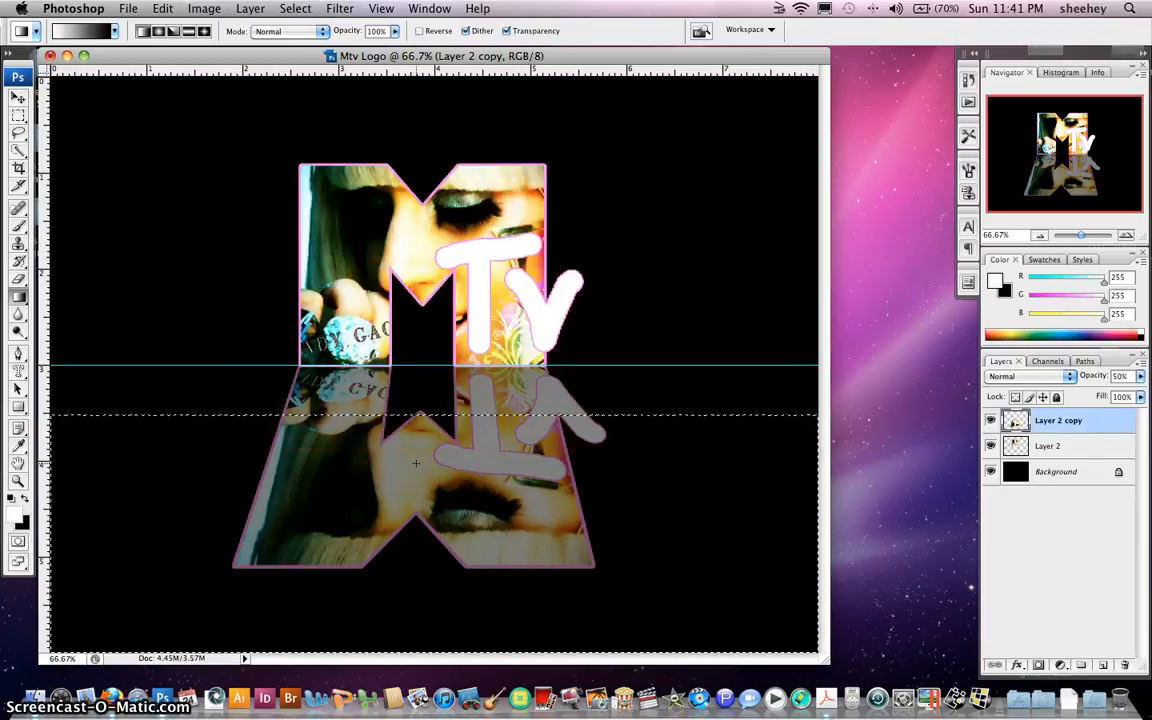
key("Delete")
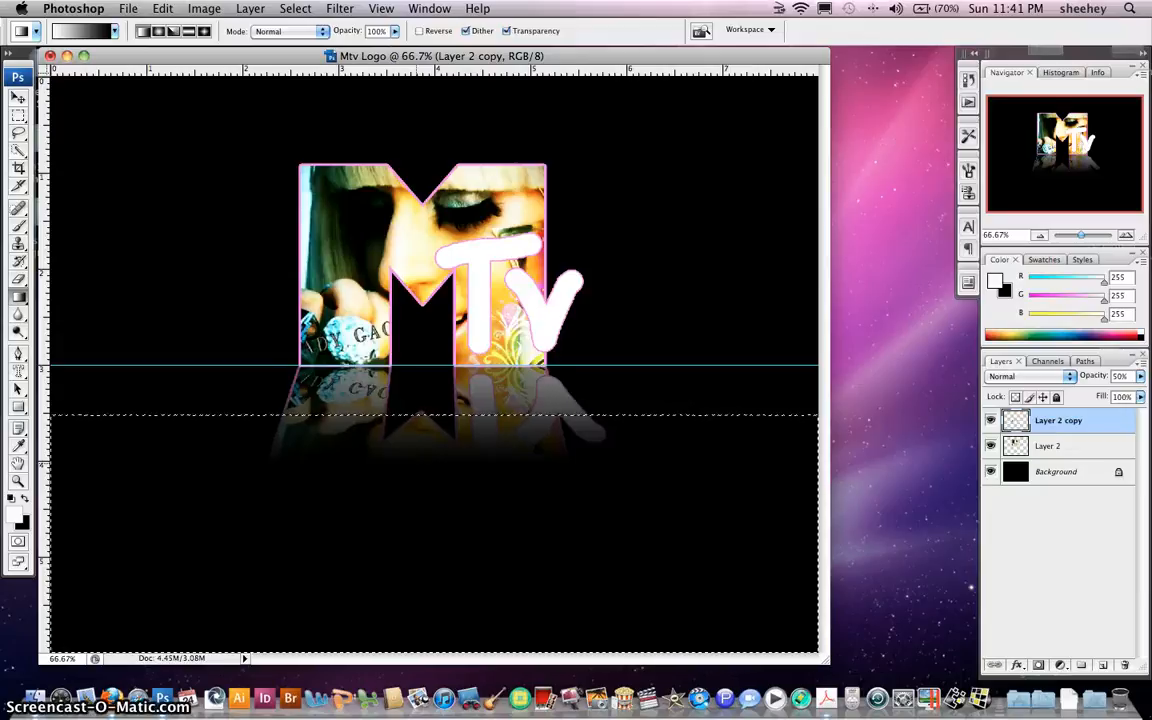
key("super+z")
key("alt+super+z")
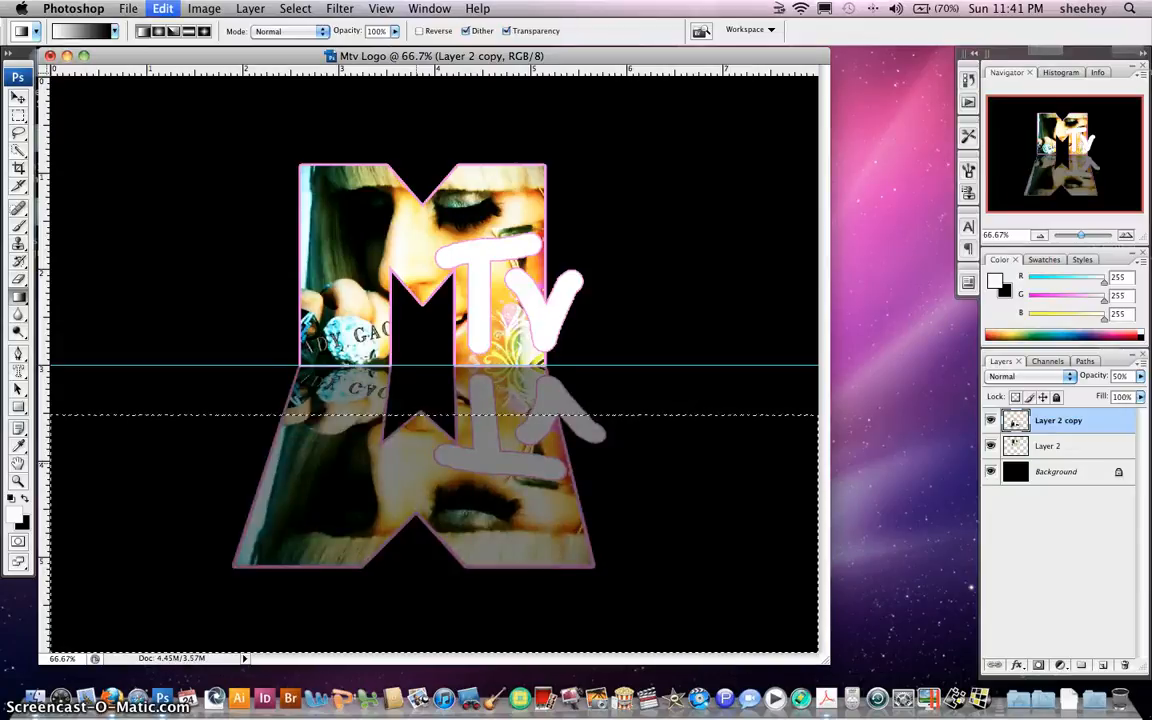
key("alt+super+z")
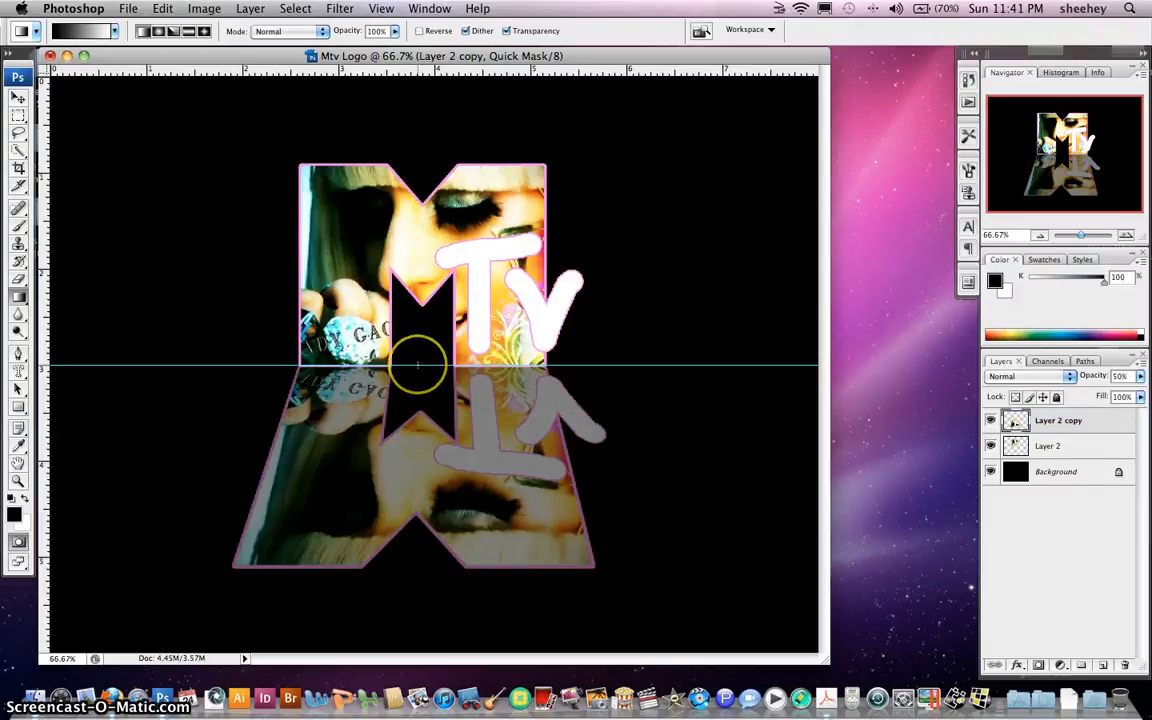
Fade the reflection with a long gradient mask from the guide to the canvas bottom
left_click_drag(417, 366, 406, 468)
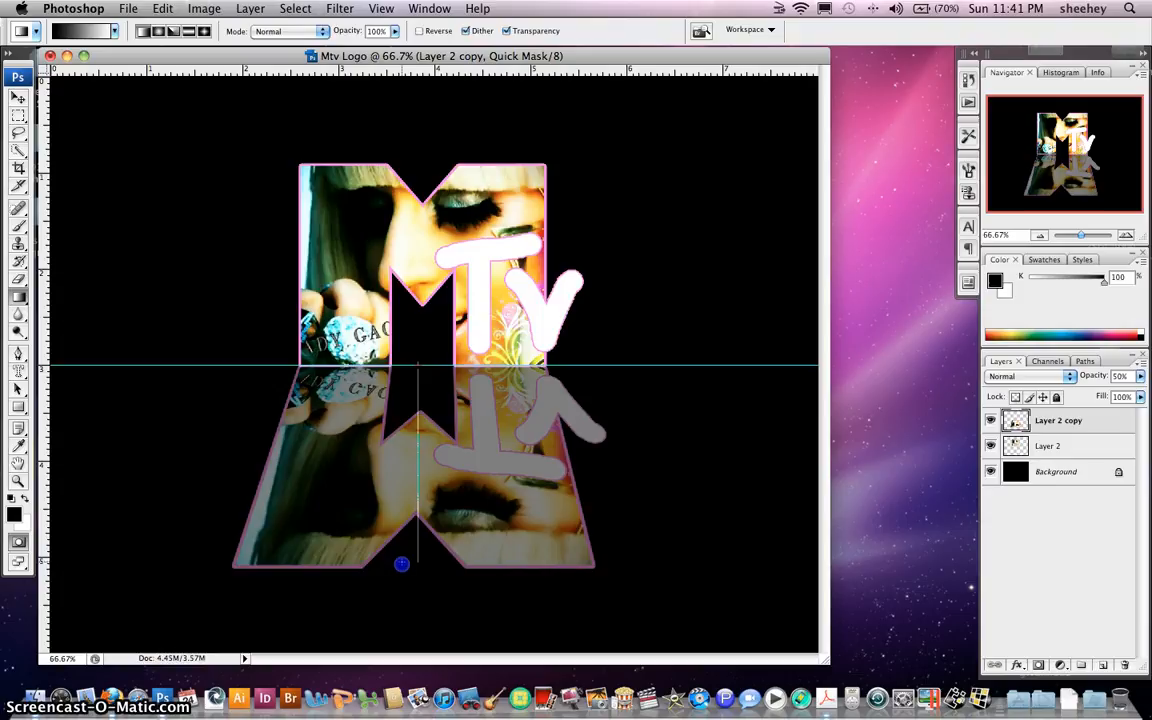
left_click_drag(397, 589, 397, 589)
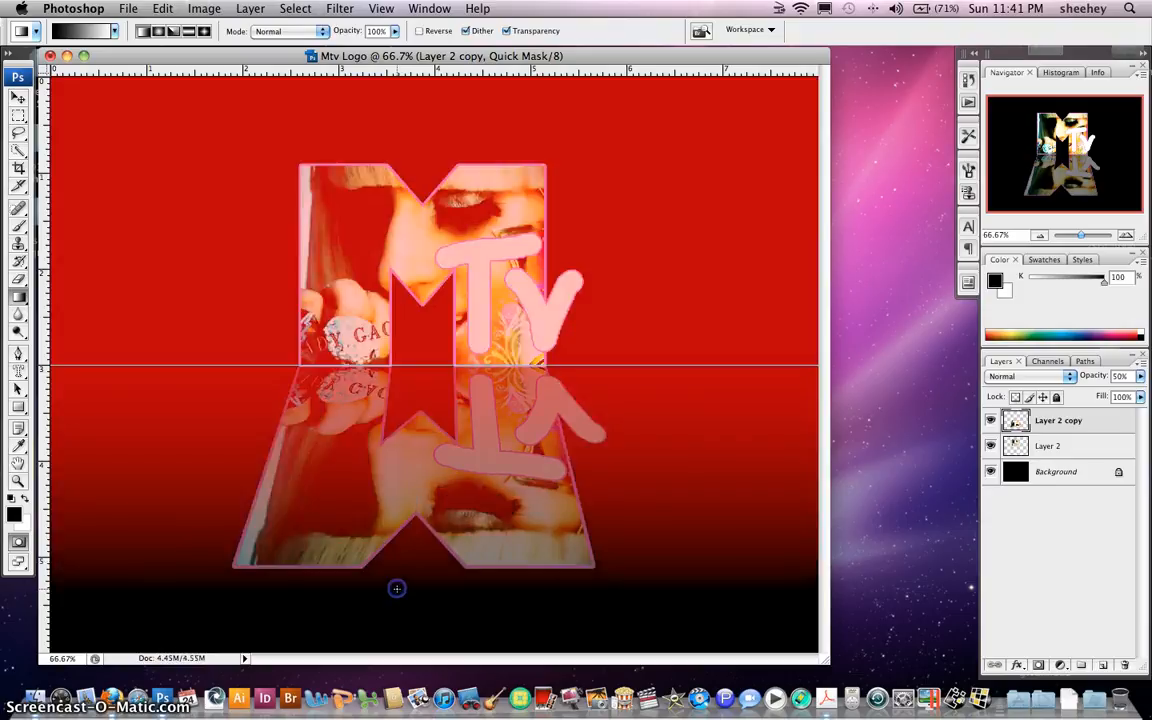
key("q")
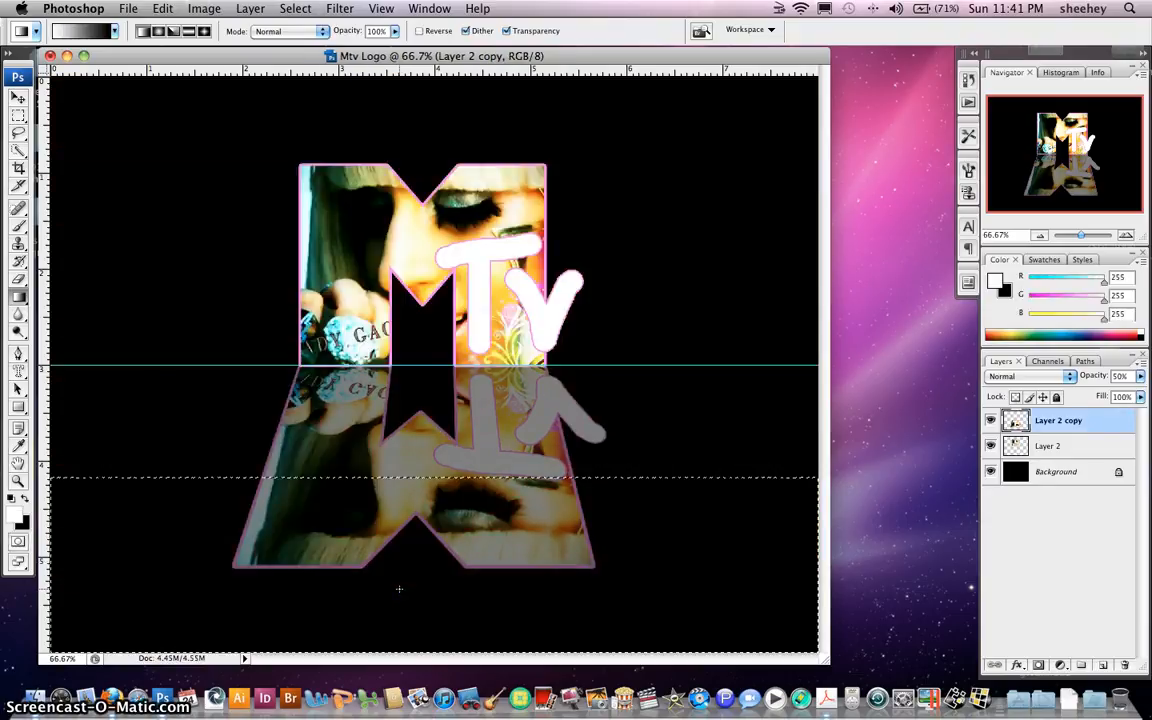
key("Delete")
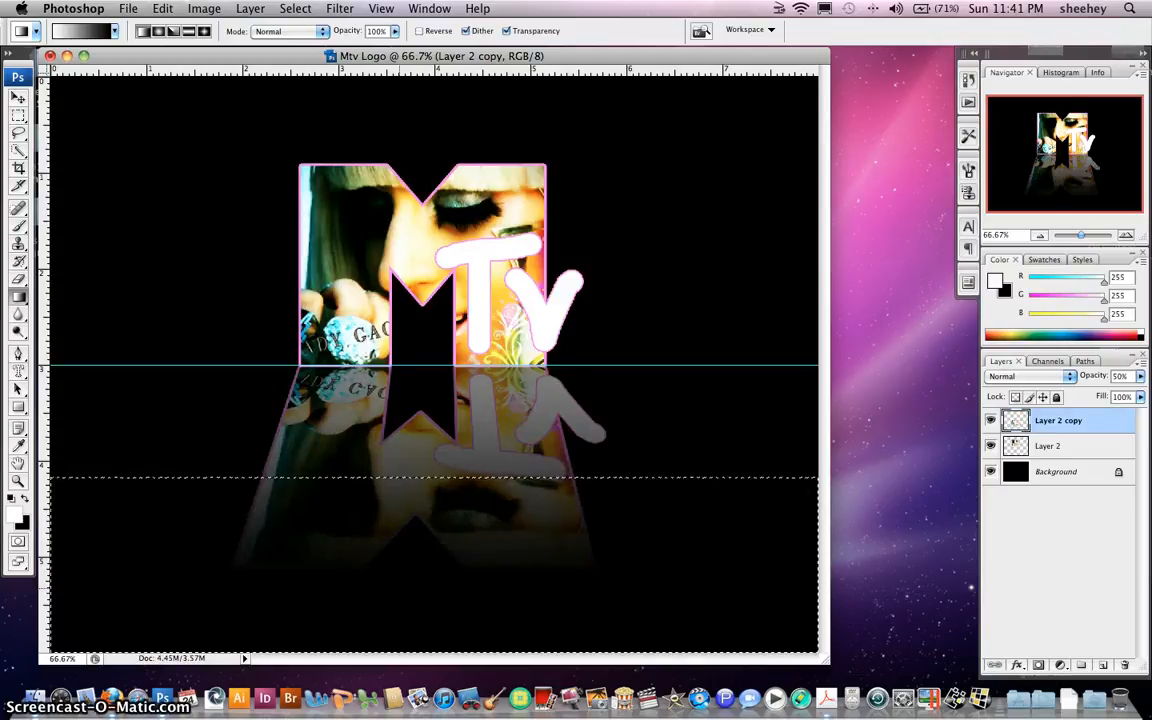
key("super+d")
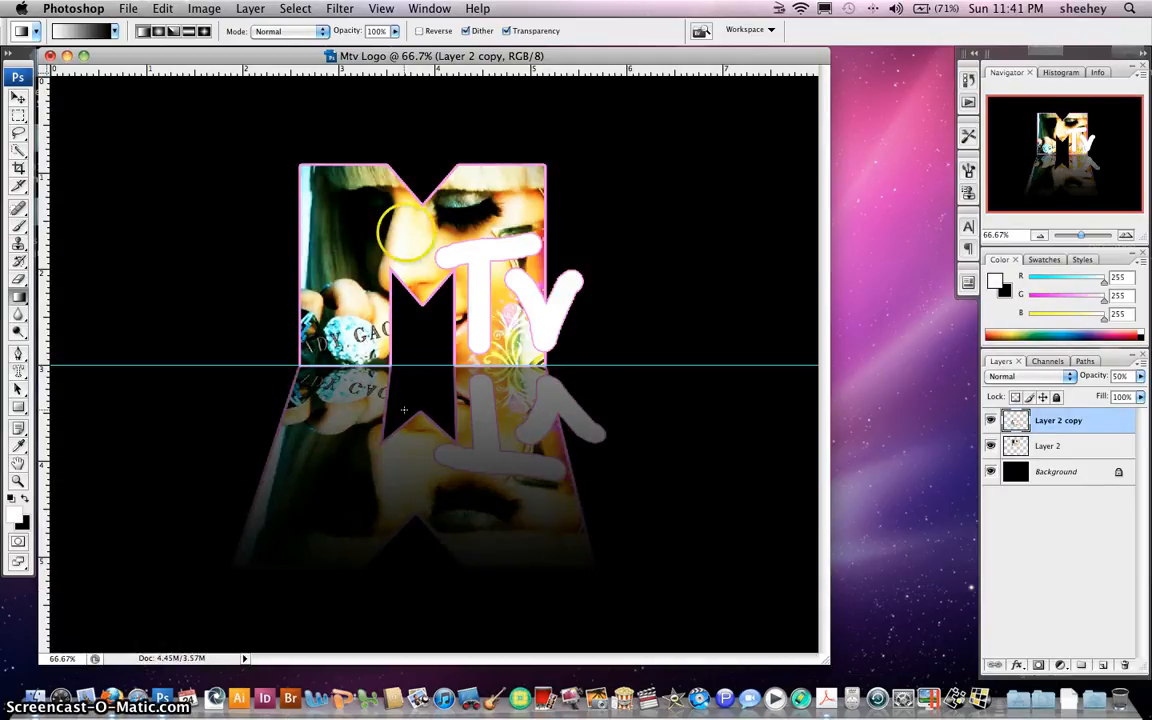
left_click(381, 8)
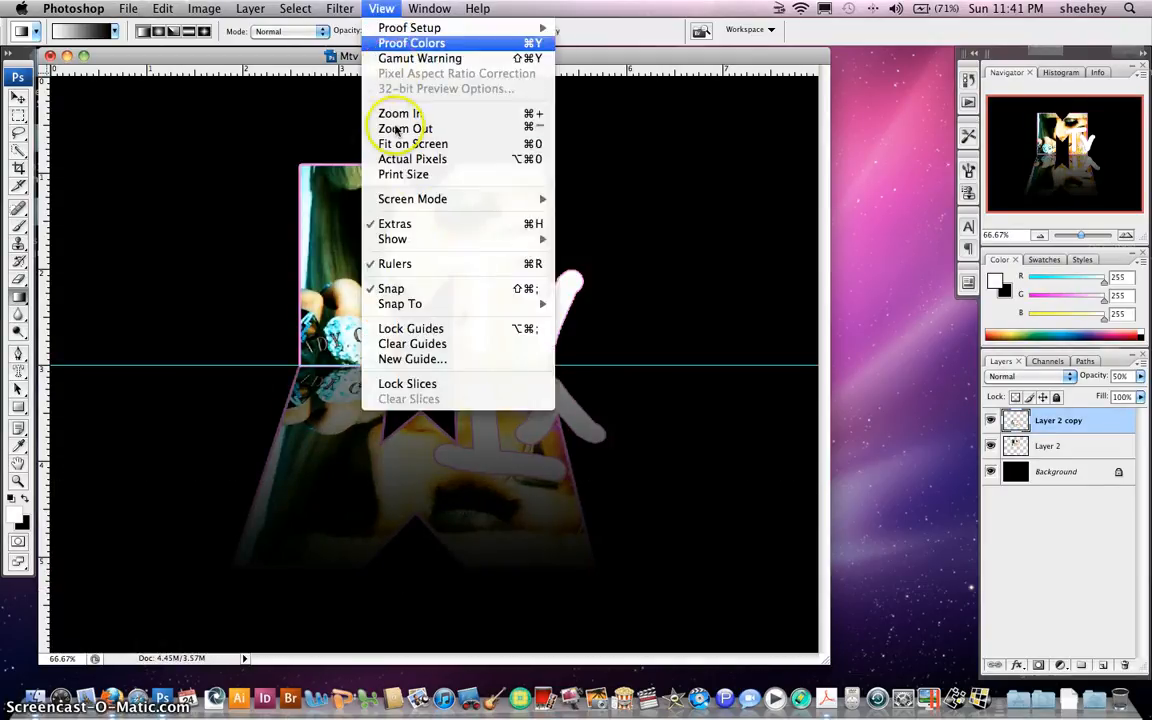
Clear the guide and start Save As in the Documents folder
left_click(412, 344)
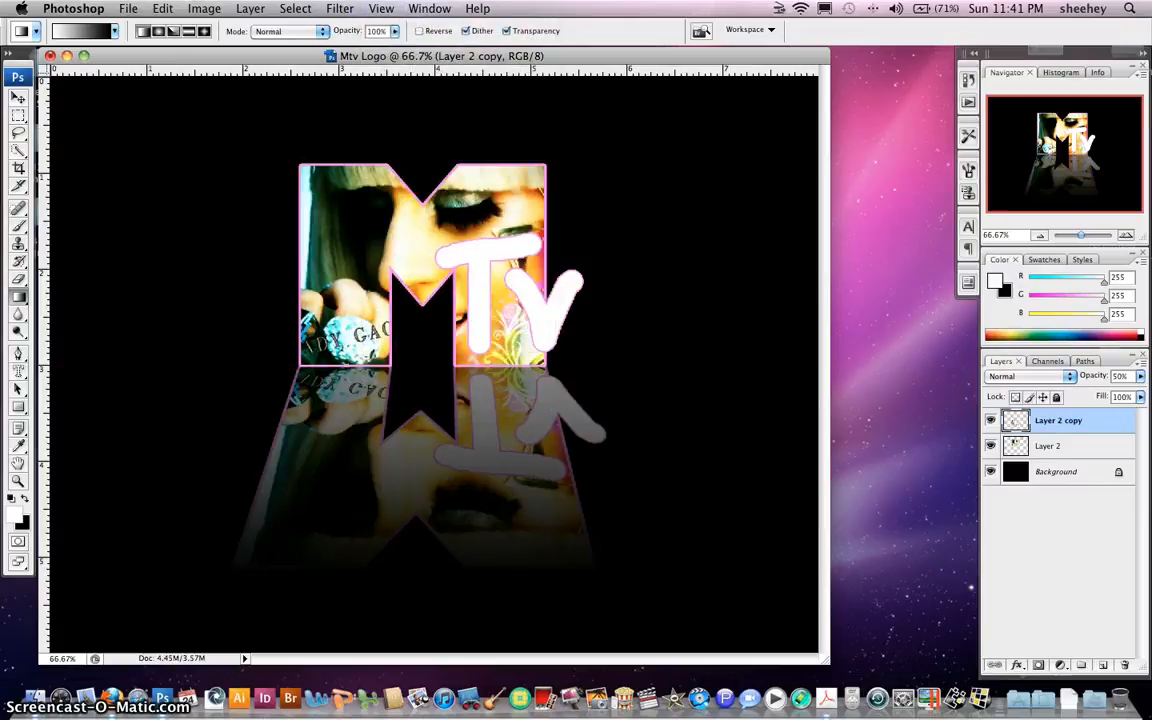
left_click(128, 8)
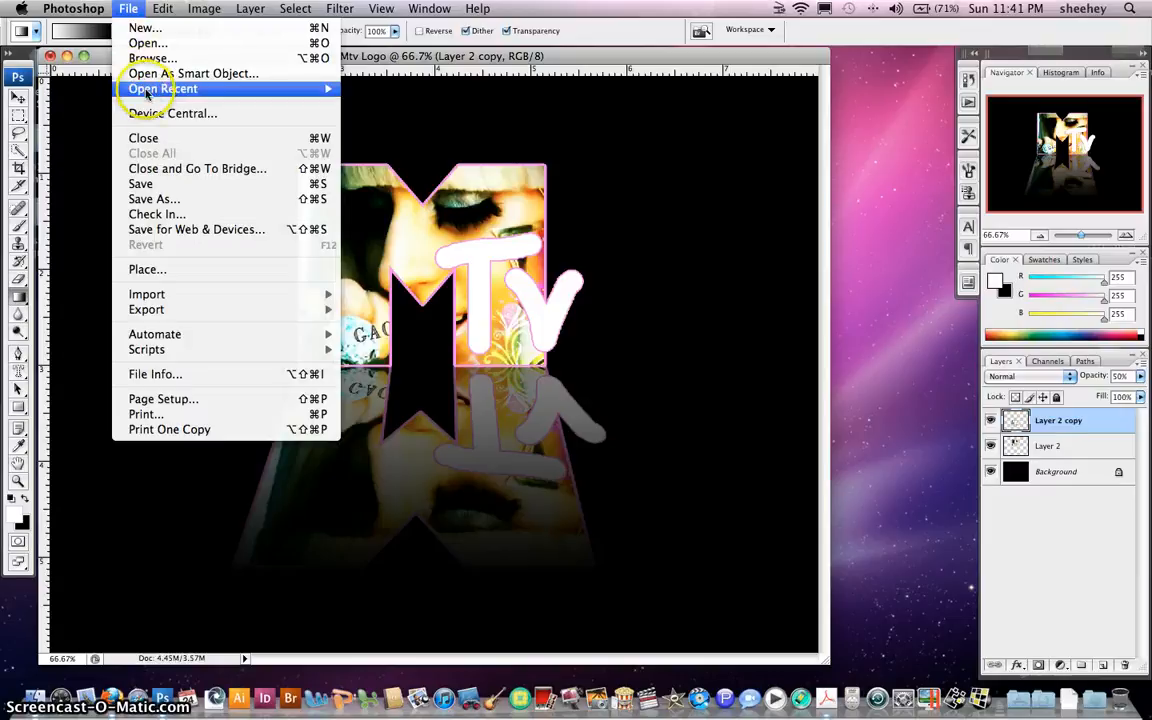
left_click(158, 198)
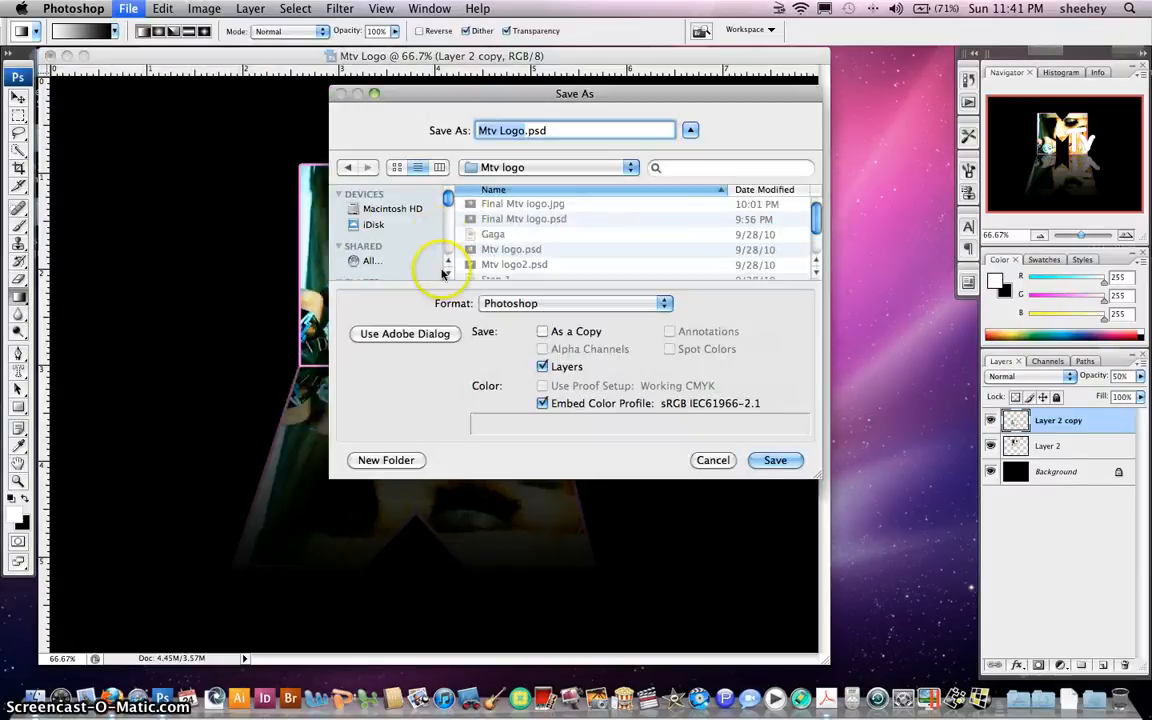
left_click_drag(448, 199, 450, 226)
left_click(404, 235)
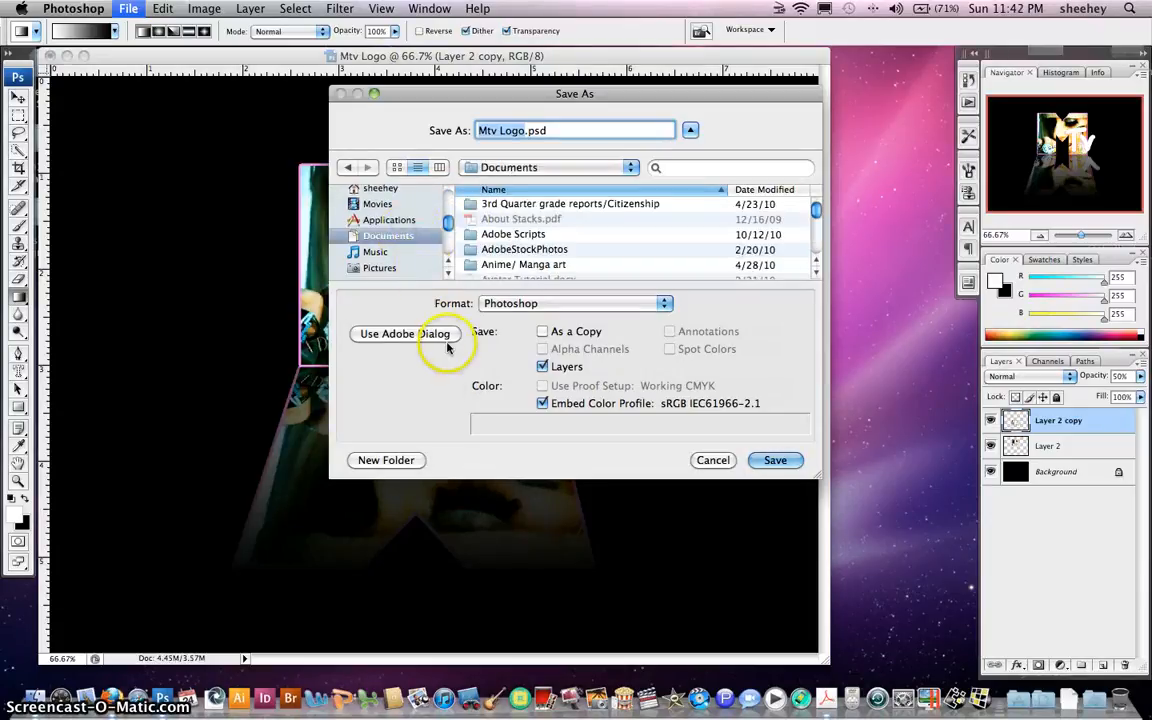
Save as Mtv Logo.psd in a new 'Mtv logo' folder with maximum compatibility
left_click(403, 460)
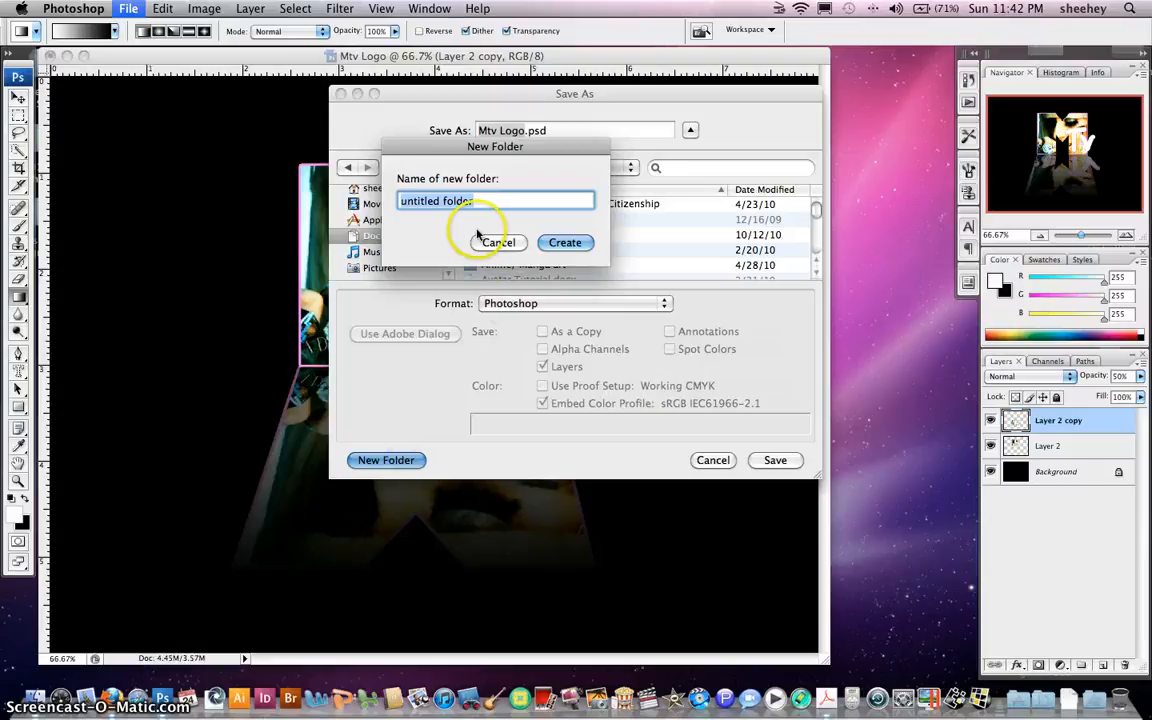
type("Mtv logo")
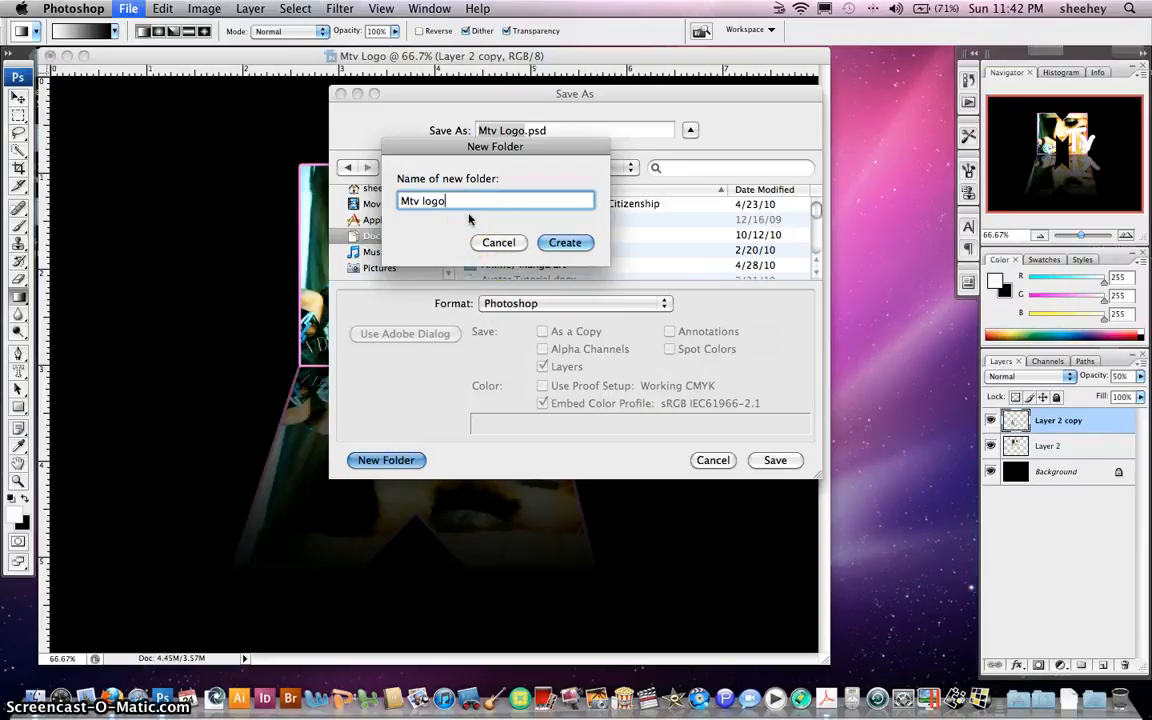
left_click(567, 243)
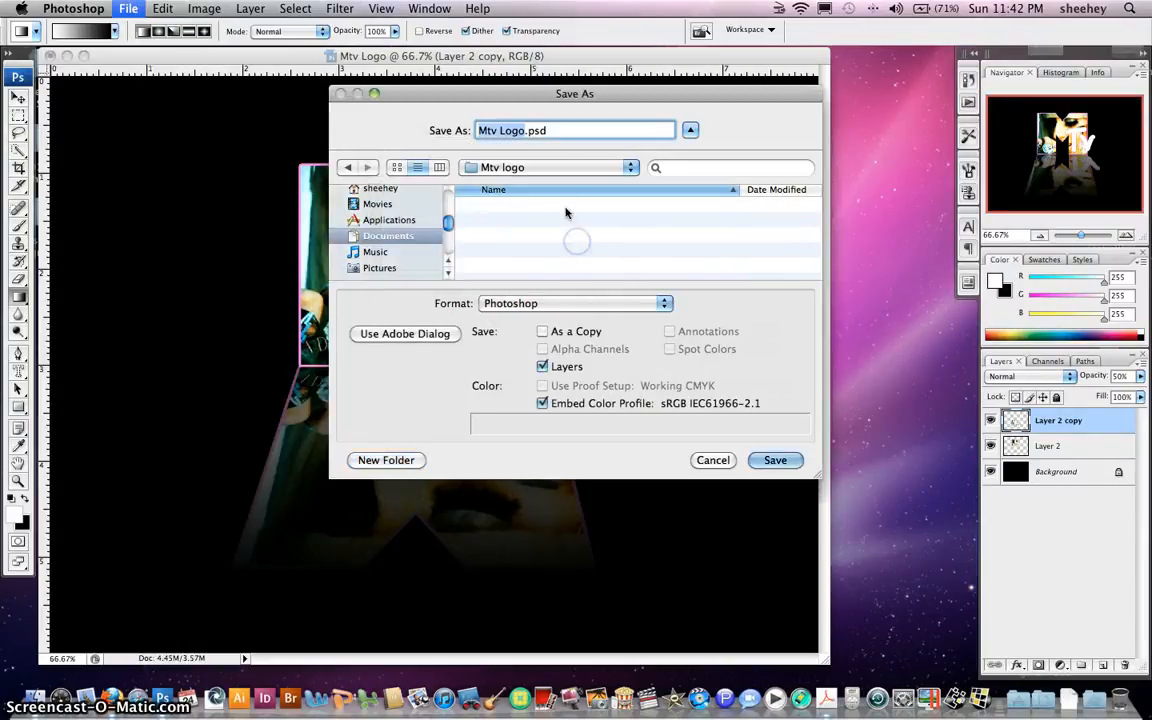
left_click(503, 131)
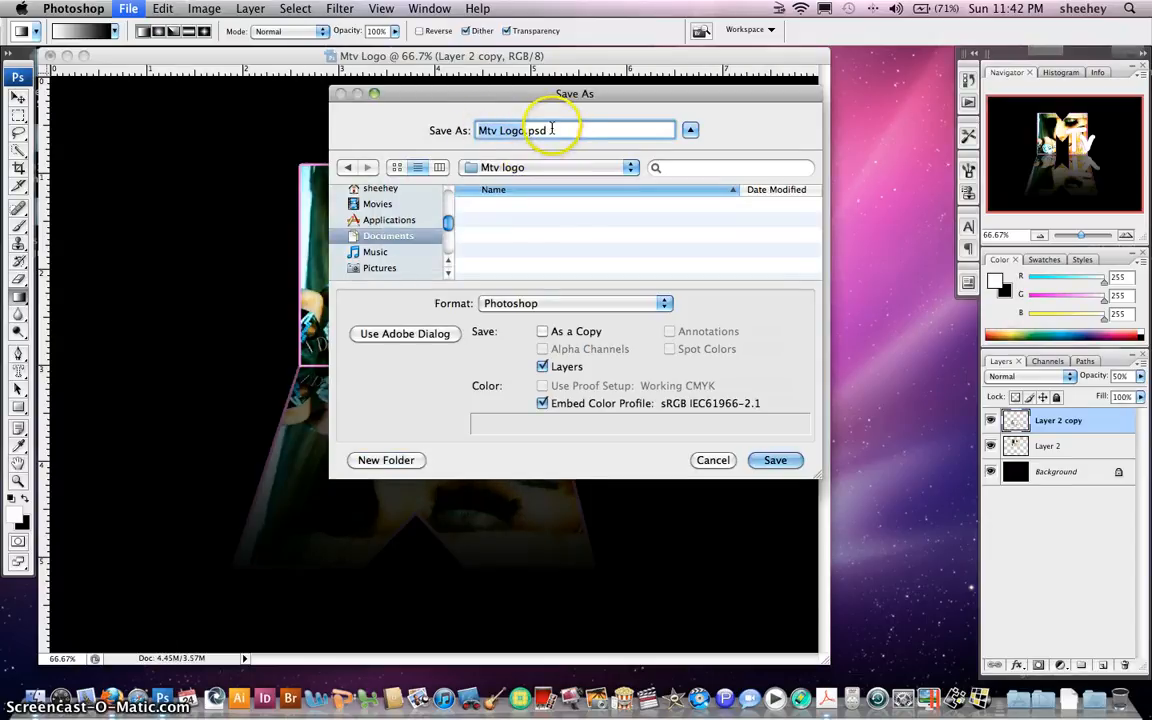
left_click(773, 460)
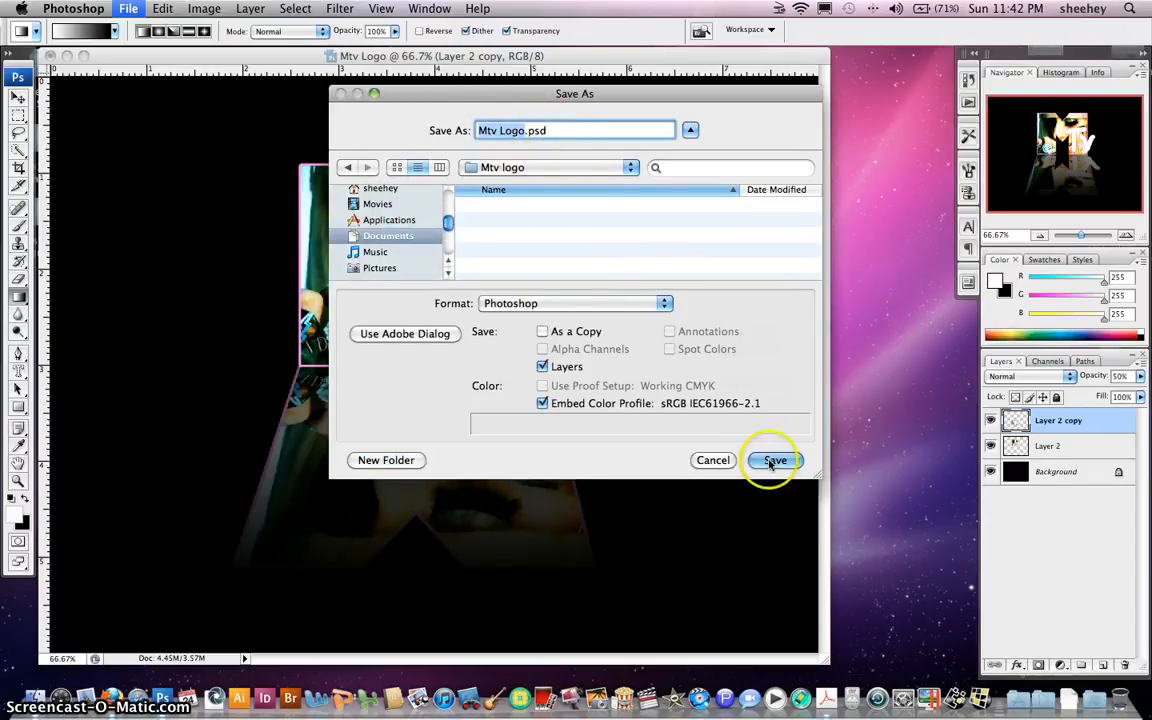
left_click(752, 245)
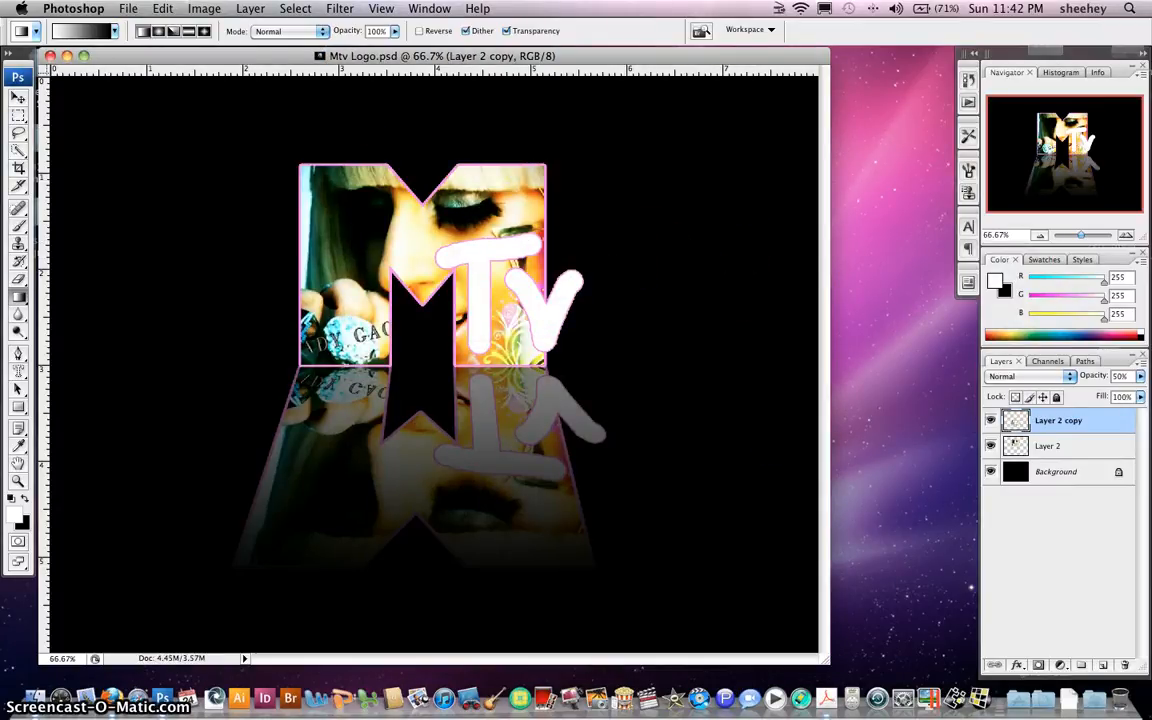
Save a JPEG copy, Mtv Logo.jpg, at quality 8, then hide Photoshop
left_click(128, 8)
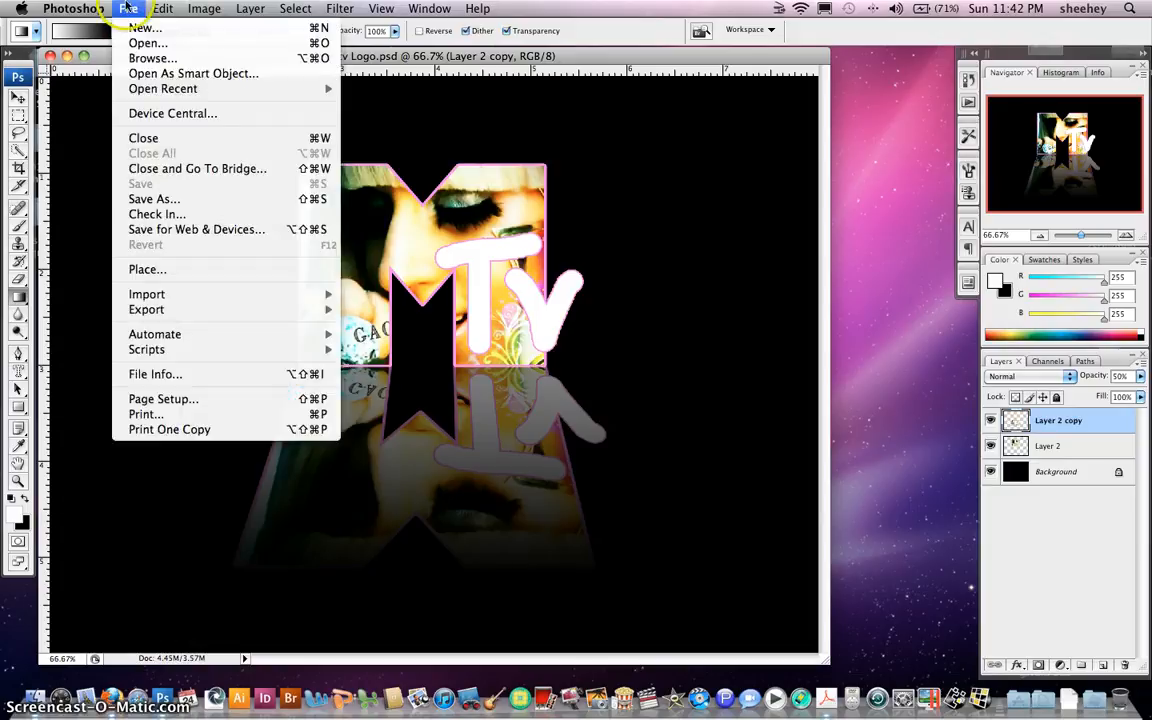
left_click(150, 198)
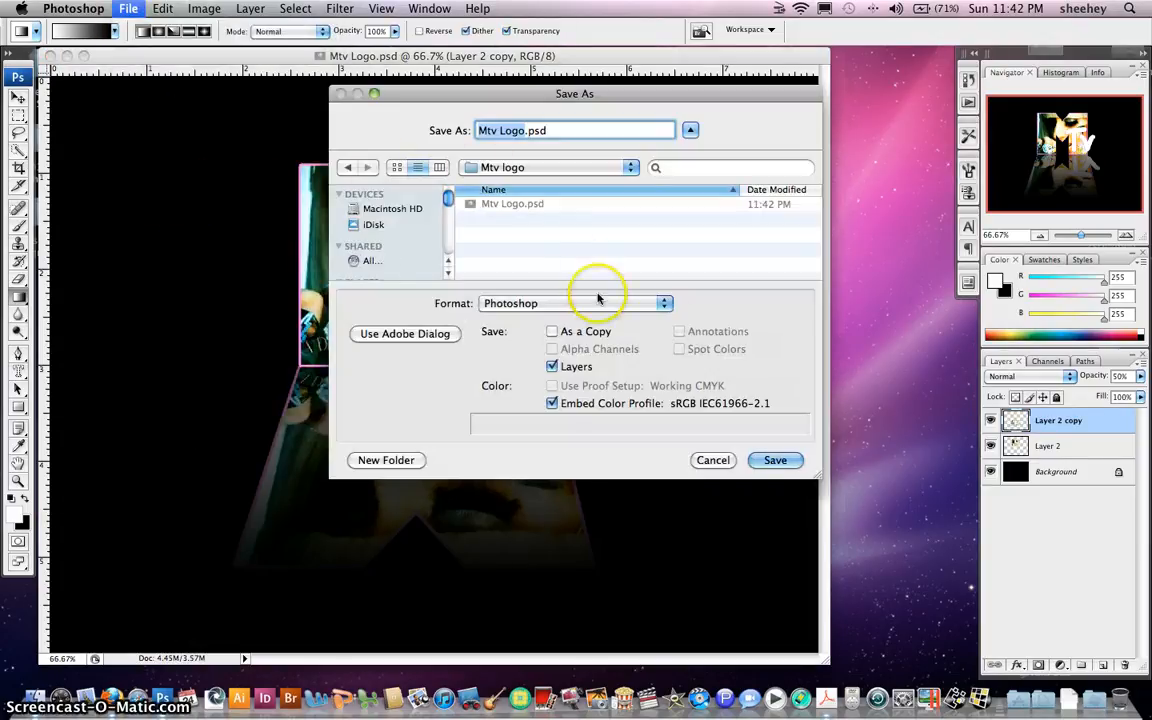
left_click(665, 308)
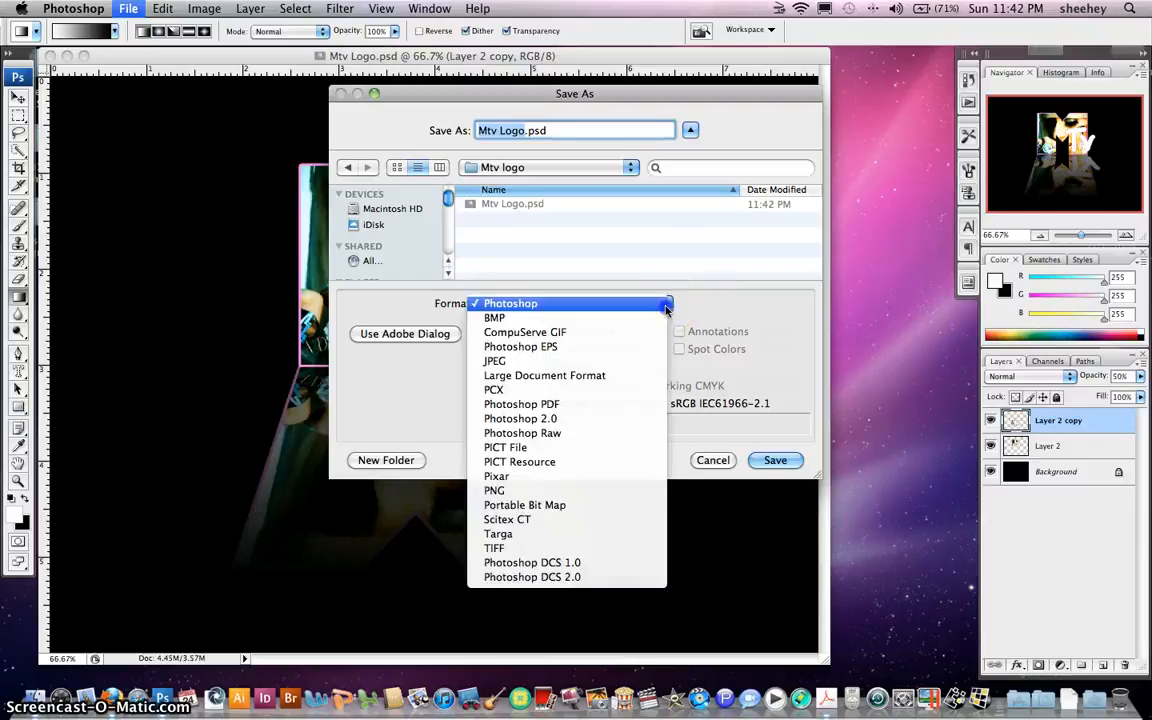
left_click(665, 362)
left_click(501, 198)
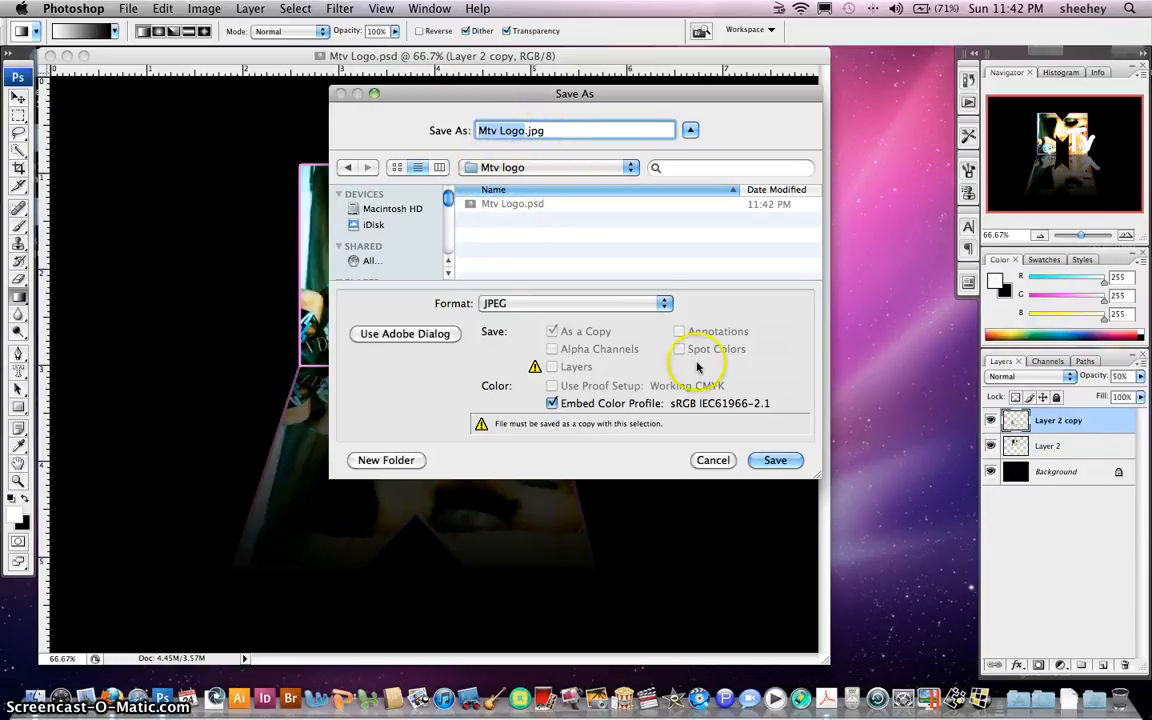
left_click(775, 460)
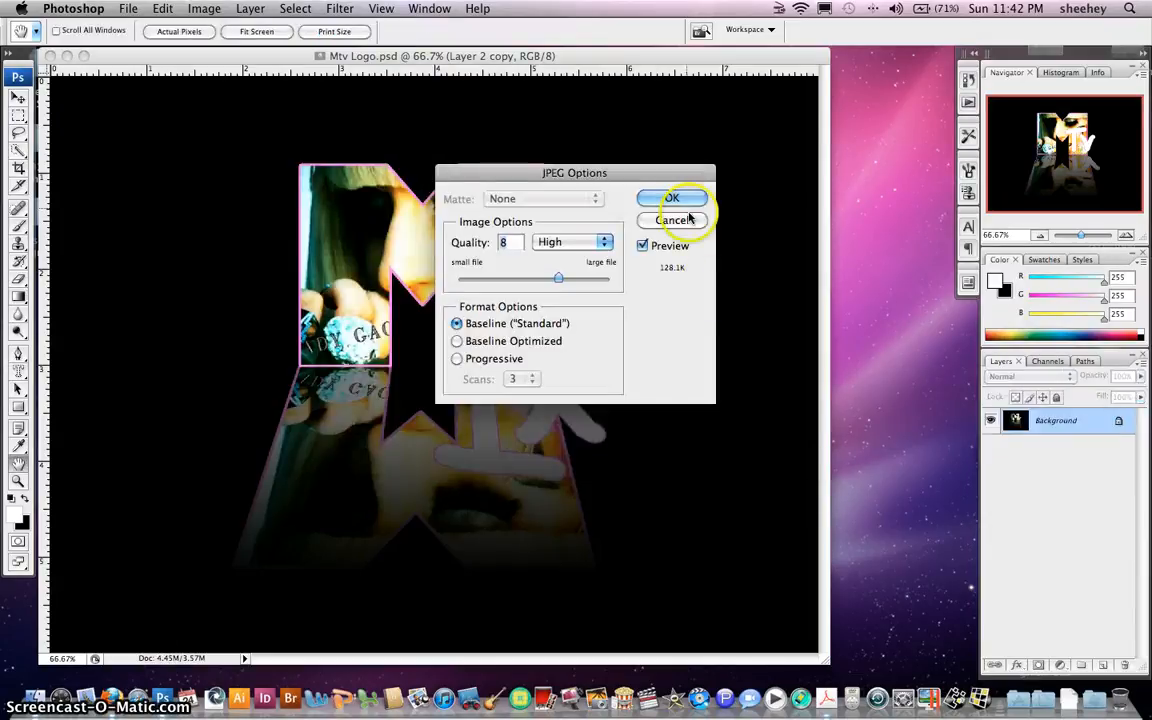
left_click(676, 198)
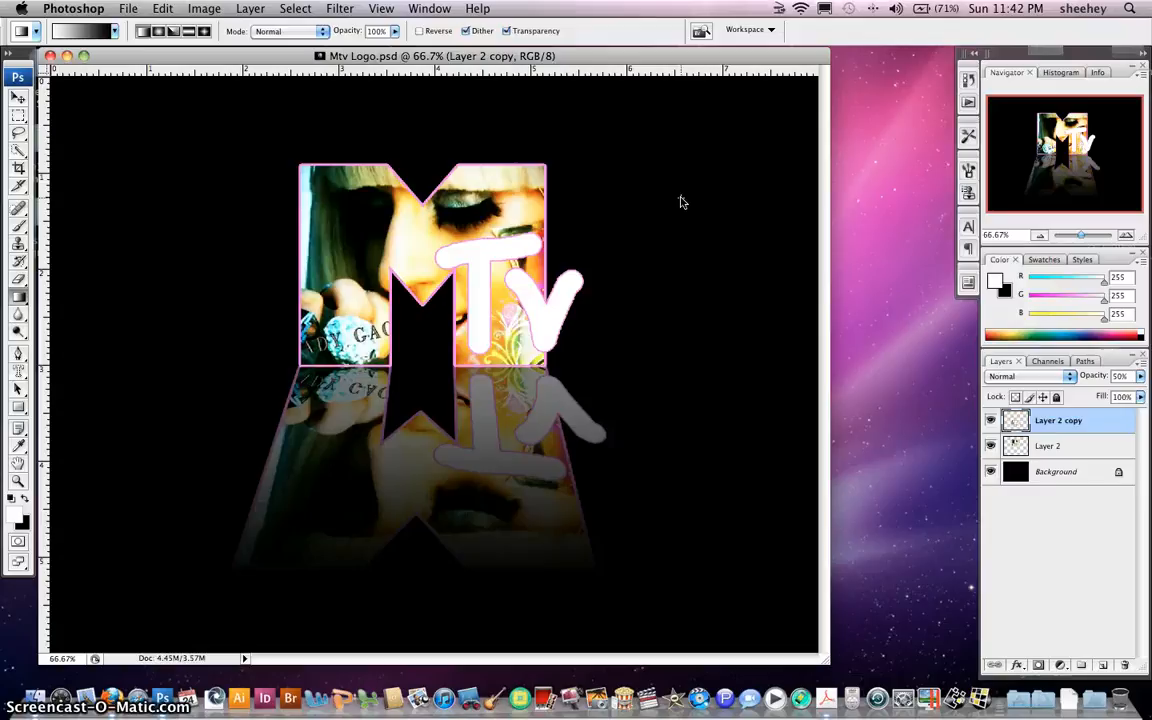
key("super+h")
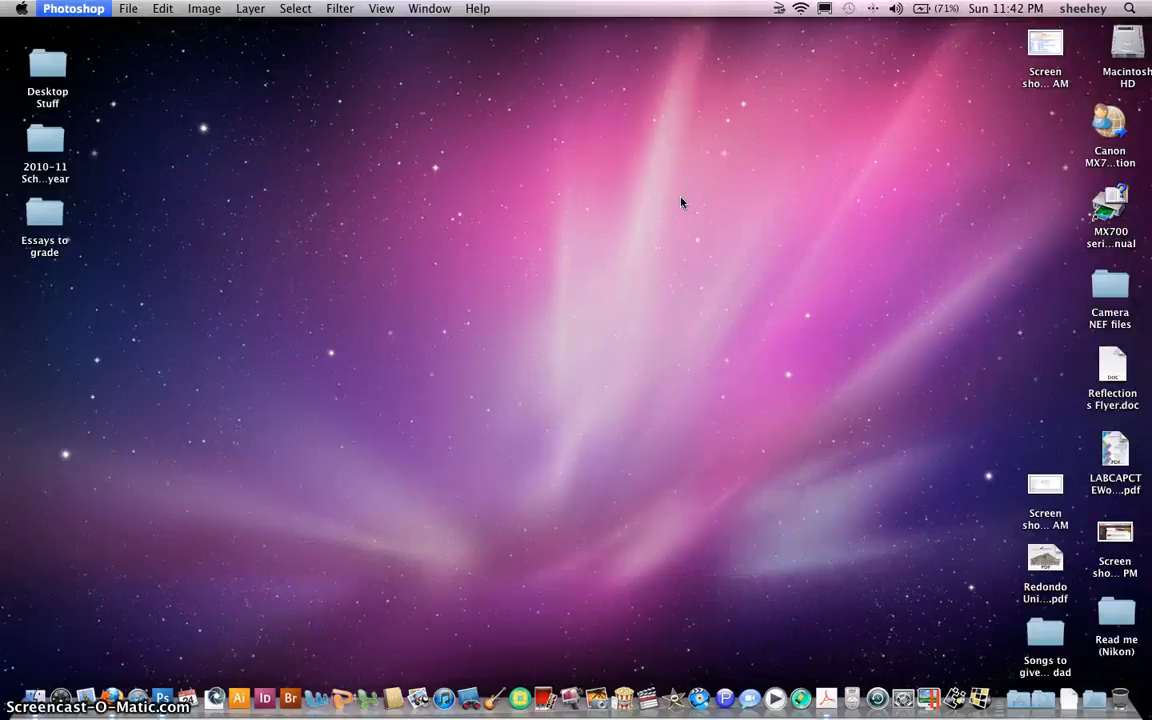